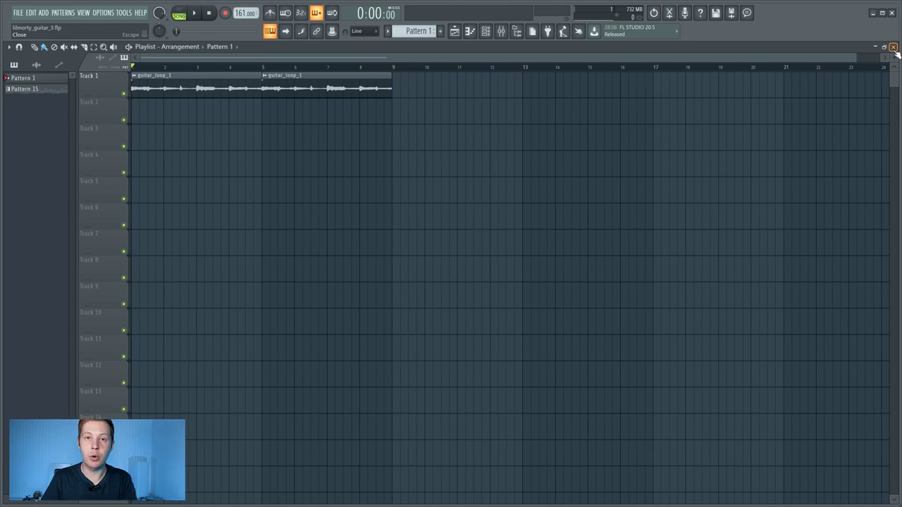
Step: Open the playlist and play the guitar_loop_1 arrangement
{"action": "left_click", "coordinate": [893, 47]}
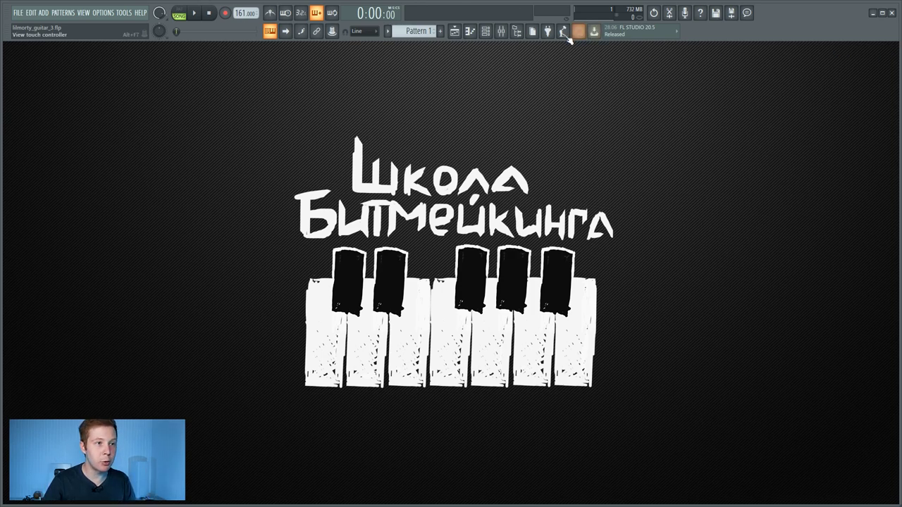
{"action": "left_click", "coordinate": [455, 31]}
{"action": "key", "text": "space"}
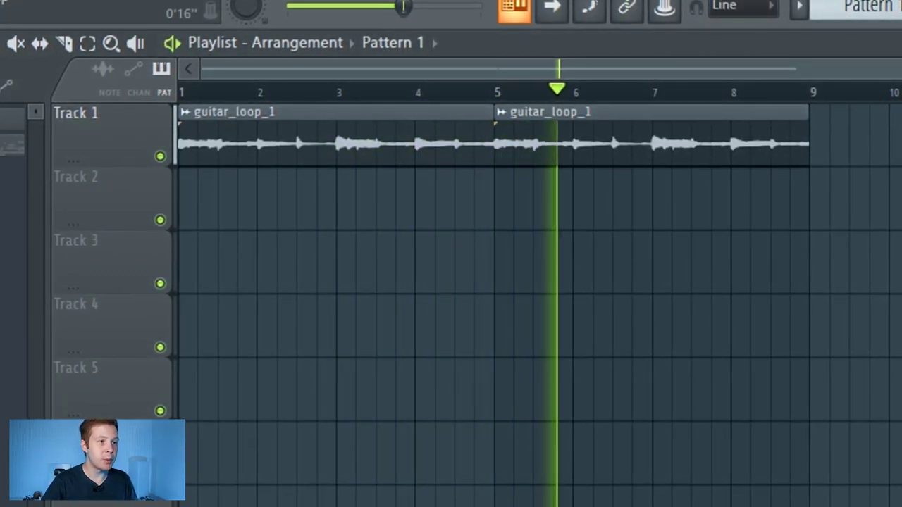
{"action": "left_click", "coordinate": [455, 32]}
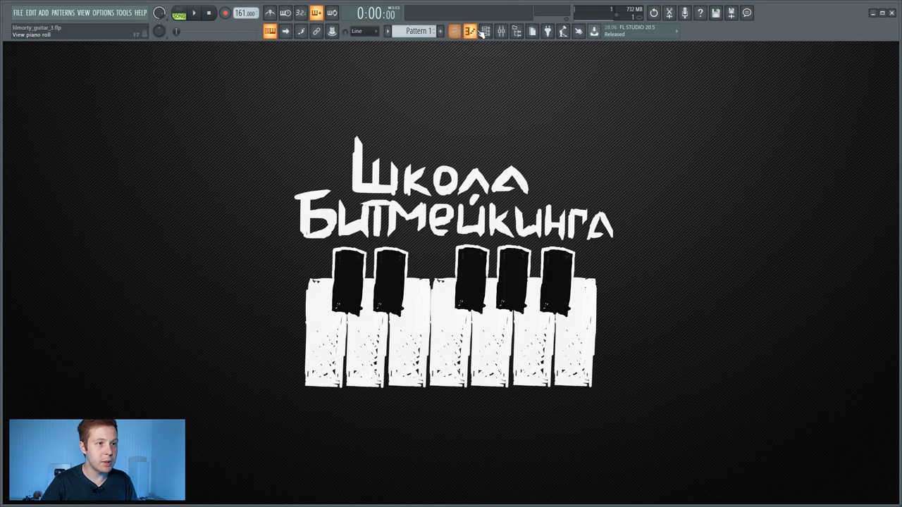
Step: Open the channel rack and go through the hh, Clap, Open Hat, Cym and 808 channels
{"action": "left_click", "coordinate": [485, 31]}
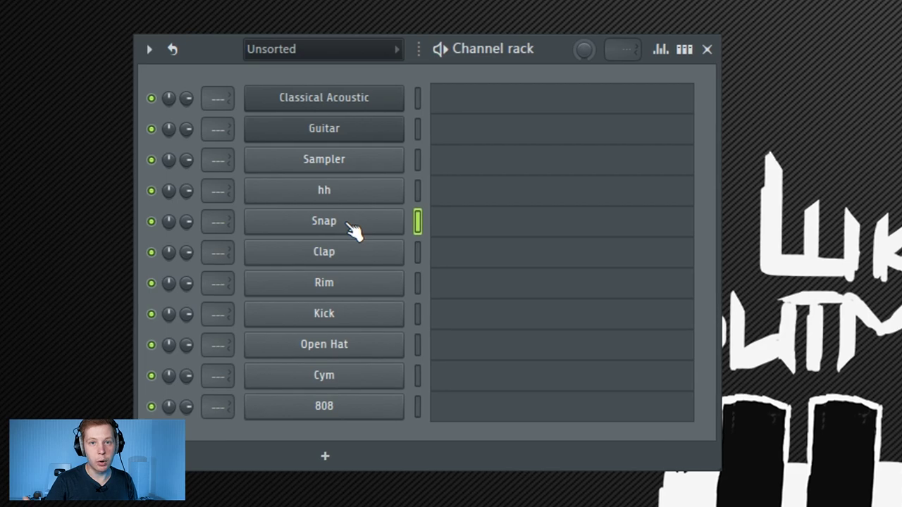
{"action": "left_click", "coordinate": [419, 191]}
{"action": "left_click", "coordinate": [419, 252]}
{"action": "left_click", "coordinate": [419, 344]}
{"action": "left_click", "coordinate": [424, 379]}
{"action": "left_click", "coordinate": [423, 409]}
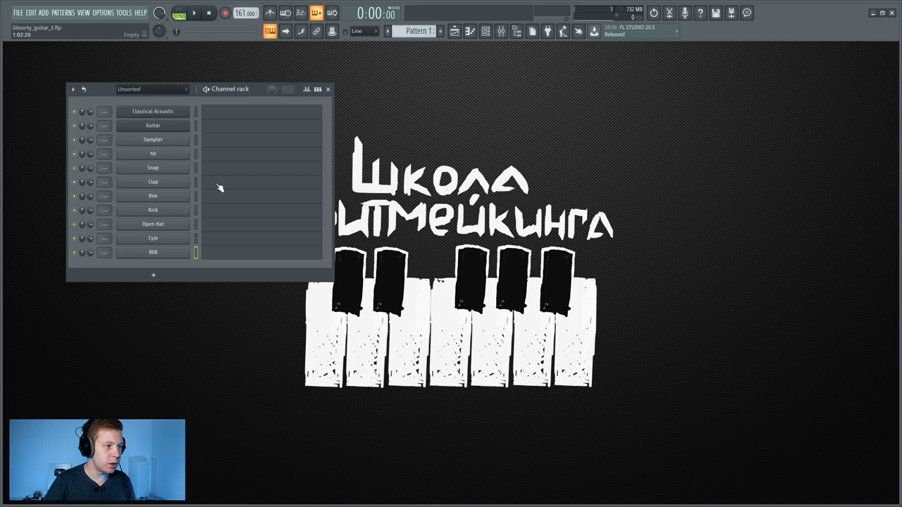
Step: Place C5 clap notes in the middle of bars 1 and 2 and repeat them through bar 8
{"action": "left_click", "coordinate": [218, 186]}
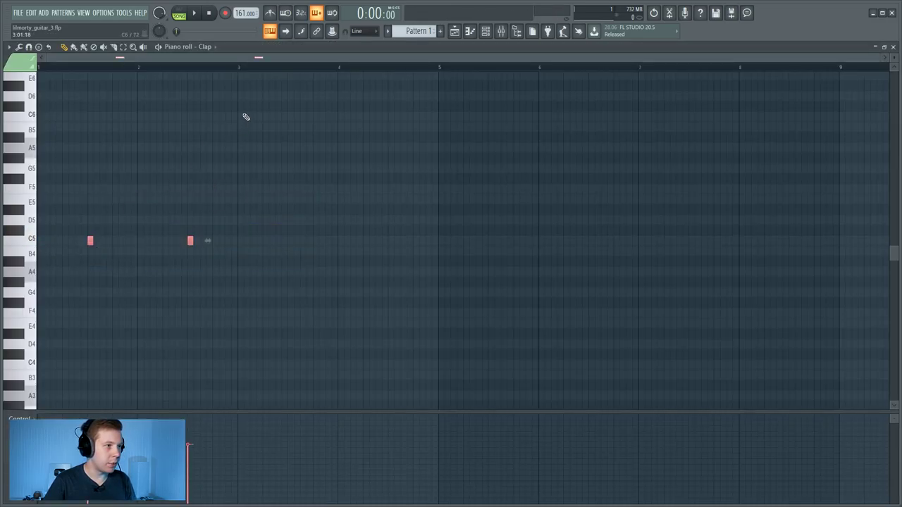
{"action": "left_click_drag", "start_coordinate": [237, 68], "coordinate": [8, 120]}
{"action": "key", "text": "ctrl+b"}
{"action": "key", "text": "ctrl+b"}
{"action": "key", "text": "ctrl+b"}
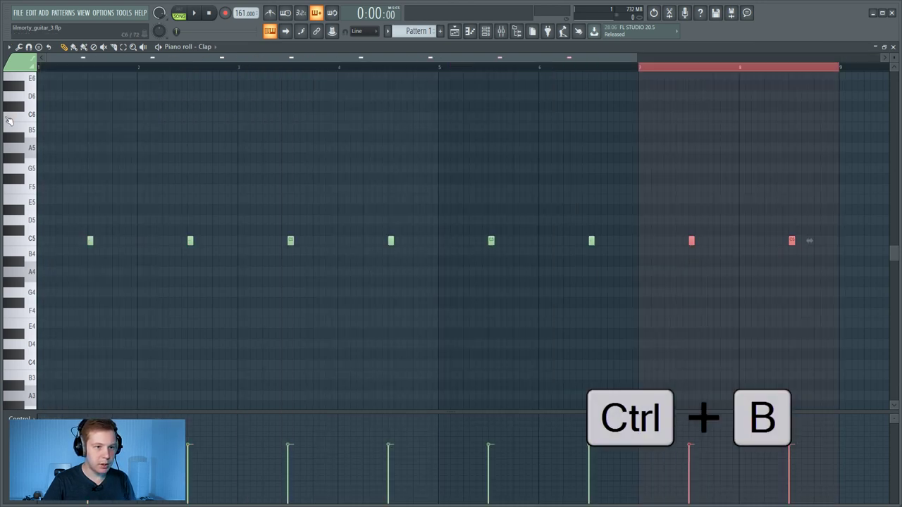
{"action": "left_click", "coordinate": [884, 47]}
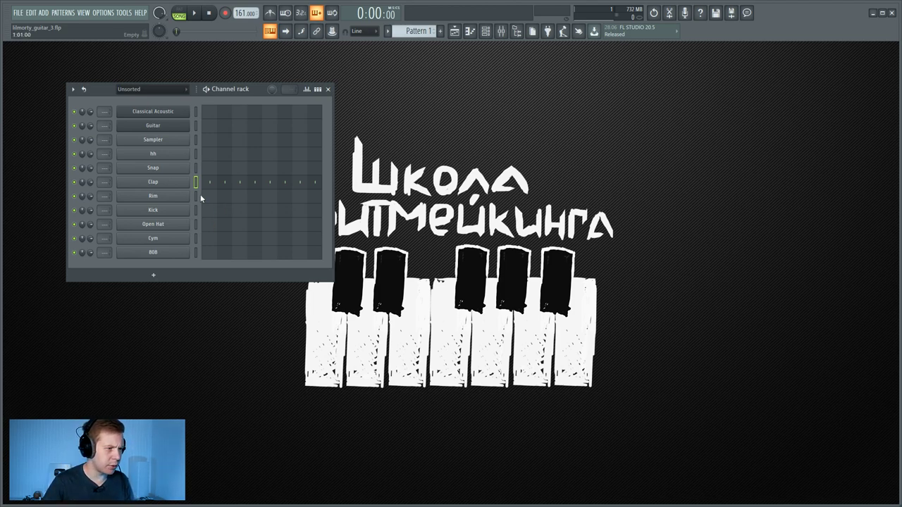
Step: Add a fade-out to the Snap sample and raise the velocity of all Snap notes
{"action": "left_click", "coordinate": [169, 169]}
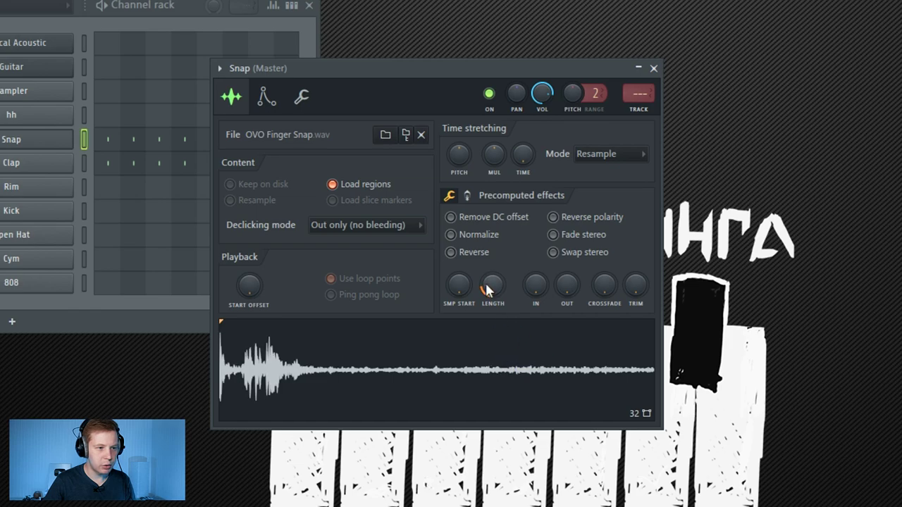
{"action": "left_click_drag", "start_coordinate": [567, 285], "coordinate": [572, 288]}
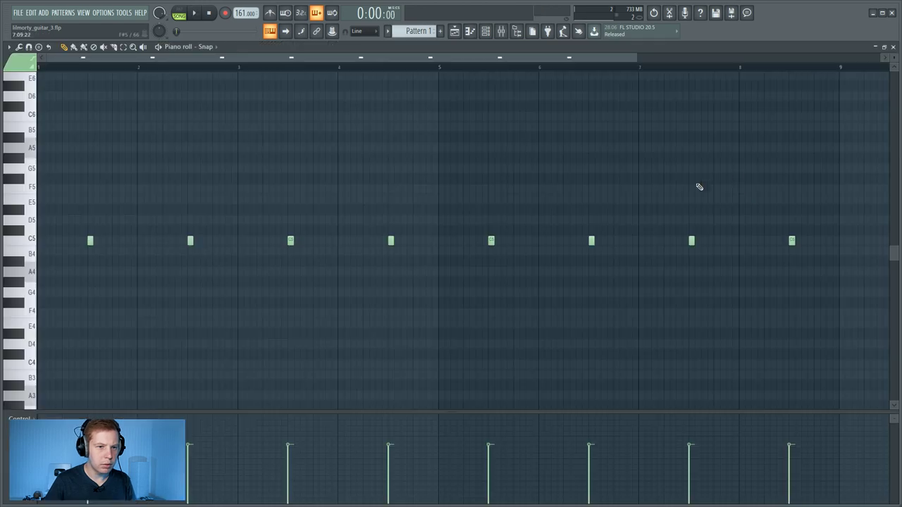
{"action": "left_click_drag", "start_coordinate": [829, 185], "coordinate": [349, 271]}
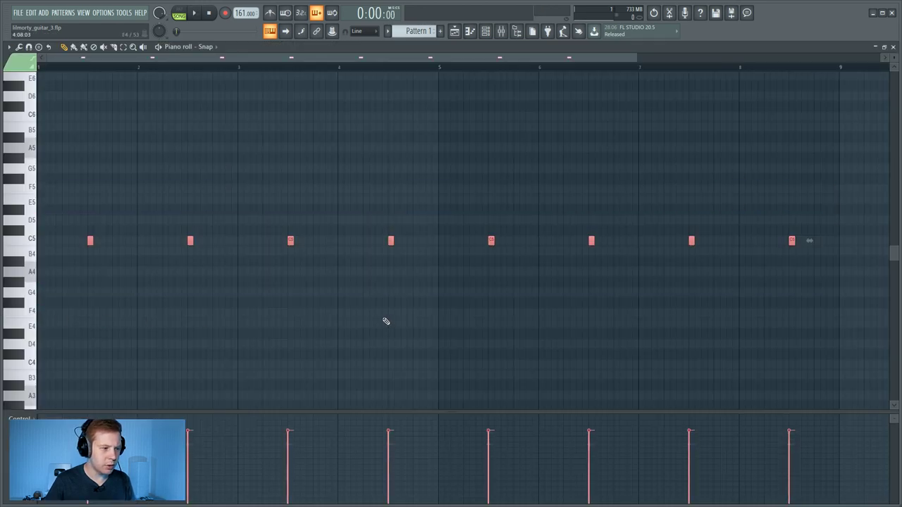
{"action": "key", "text": "space"}
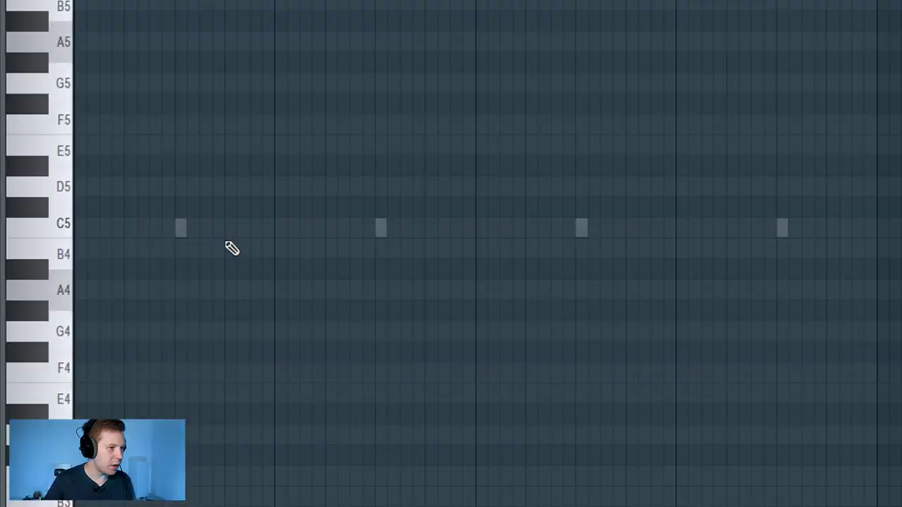
Step: Place three C5 rim notes across bars 1 and 2 and copy them to bars 3 and 4
{"action": "left_click", "coordinate": [305, 227]}
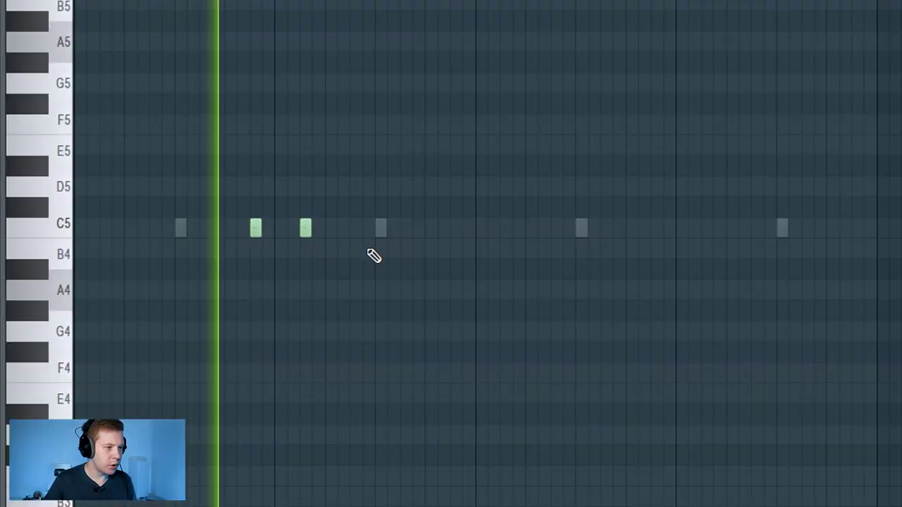
{"action": "left_click", "coordinate": [405, 227]}
{"action": "left_click_drag", "start_coordinate": [644, 75], "coordinate": [254, 236]}
Step: Move the last rim note to the end of bar 4 and copy the four-bar rim pattern to bars 5–8
{"action": "key", "text": "space"}
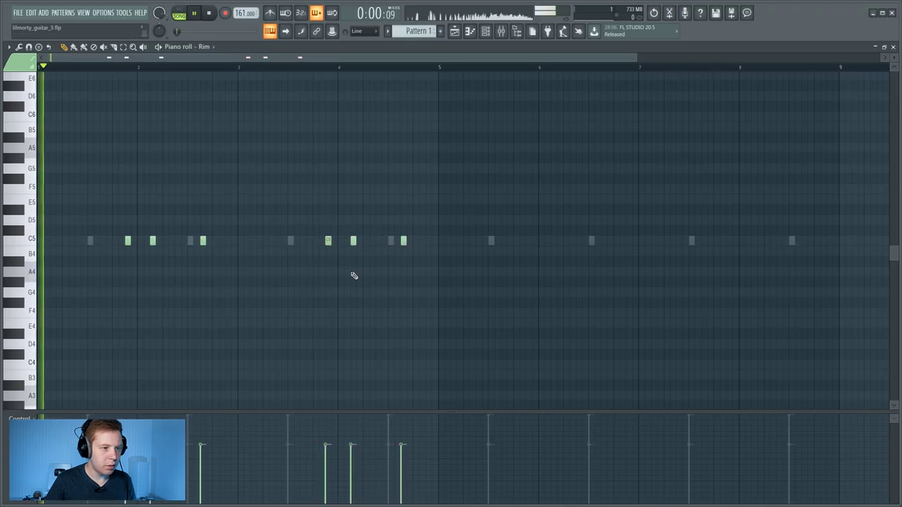
{"action": "left_click_drag", "start_coordinate": [406, 242], "coordinate": [427, 248]}
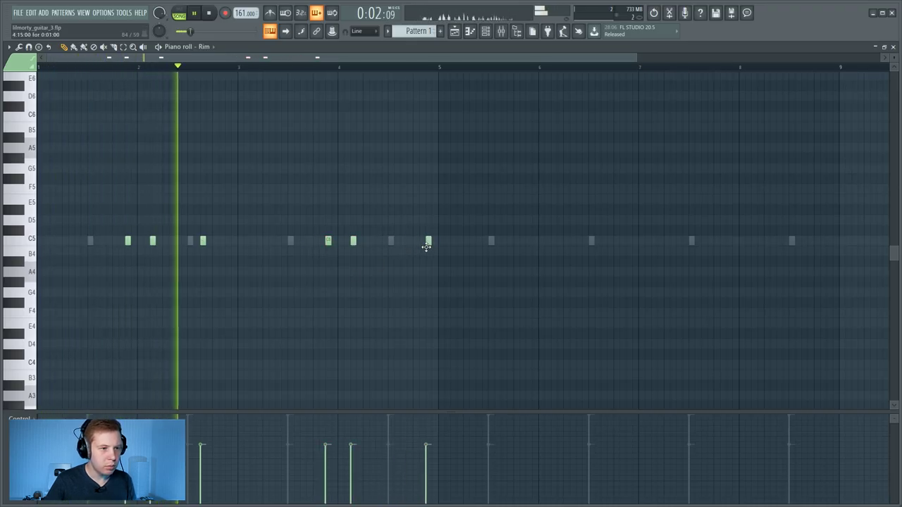
{"action": "left_click_drag", "start_coordinate": [514, 196], "coordinate": [207, 275]}
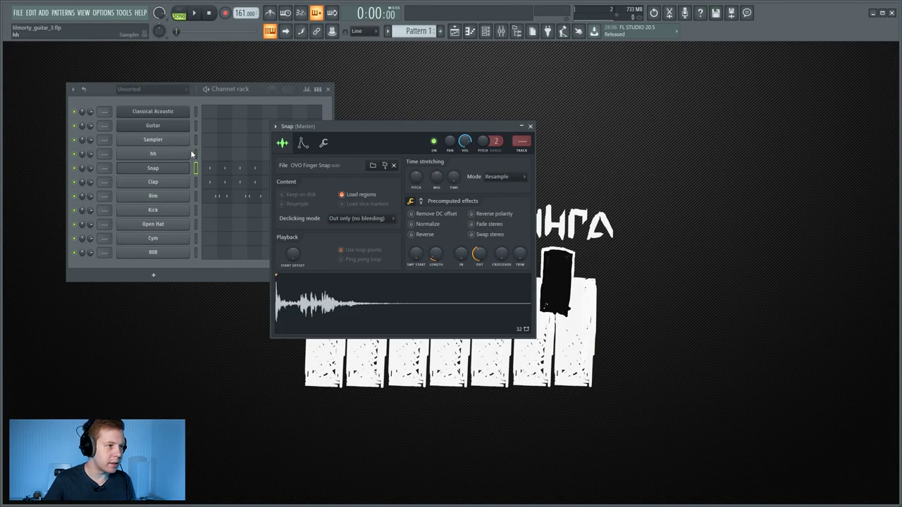
Step: Place C5 hi-hat notes on the hh channel across bar 1, including a fast three-note run in its second half
{"action": "left_click", "coordinate": [195, 154]}
{"action": "key", "text": "F7"}
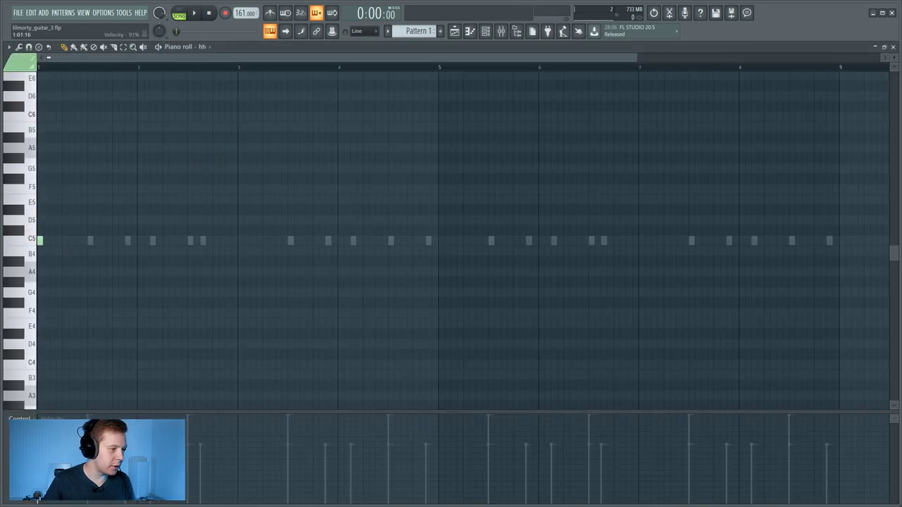
{"action": "left_click", "coordinate": [66, 242]}
{"action": "key", "text": "space"}
{"action": "left_click", "coordinate": [103, 241]}
{"action": "left_click", "coordinate": [117, 240]}
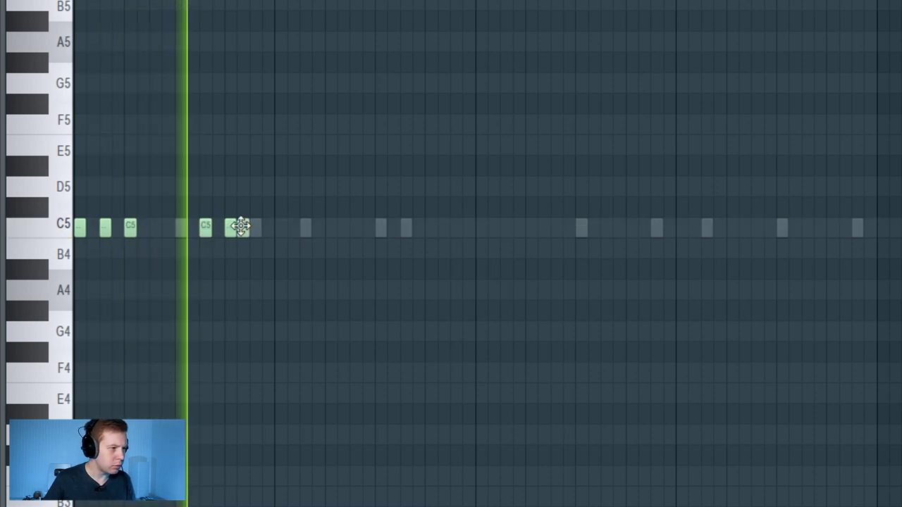
{"action": "left_click", "coordinate": [243, 227]}
{"action": "left_click", "coordinate": [255, 227]}
Step: Continue the C5 hi-hat pattern through bars 2 to 4, leaving gaps at the clap hits
{"action": "left_click", "coordinate": [293, 227]}
{"action": "left_click_drag", "start_coordinate": [296, 227], "coordinate": [286, 231]}
{"action": "left_click", "coordinate": [306, 227]}
{"action": "left_click", "coordinate": [331, 227]}
{"action": "left_click", "coordinate": [405, 227]}
{"action": "left_click", "coordinate": [431, 227]}
{"action": "left_click", "coordinate": [481, 227]}
{"action": "left_click", "coordinate": [507, 227]}
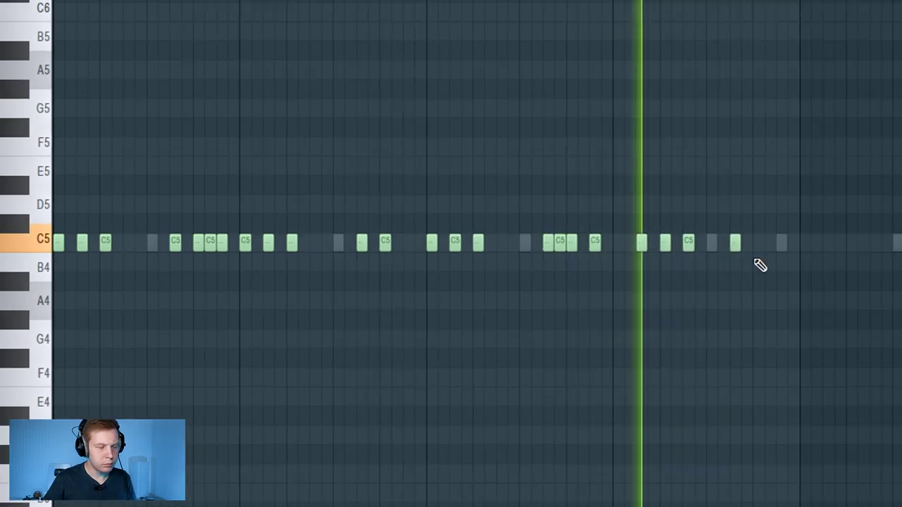
{"action": "left_click", "coordinate": [757, 243]}
{"action": "left_click", "coordinate": [781, 243]}
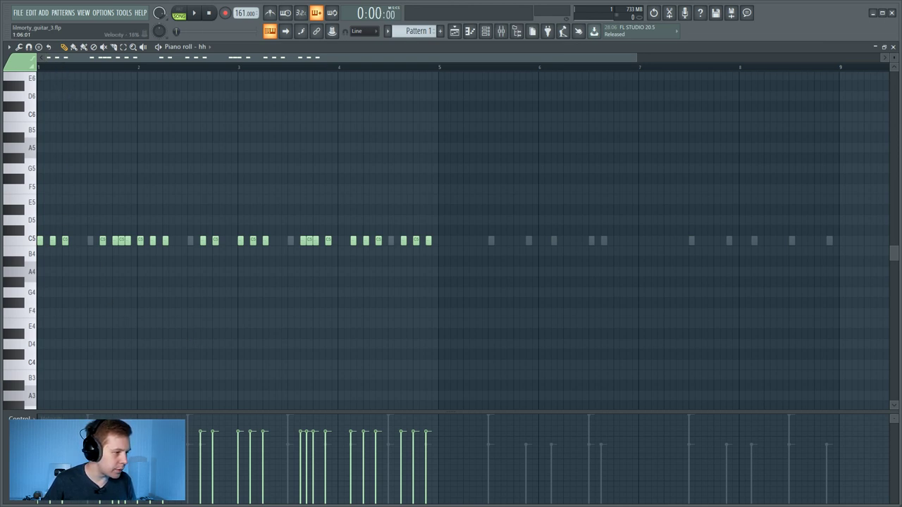
Step: Vary the velocities of the hi-hat notes and repeat the pattern through bar 8
{"action": "mouse_move", "coordinate": [154, 451]}
{"action": "left_mouse_down"}
{"action": "mouse_move", "coordinate": [316, 427]}
{"action": "mouse_move", "coordinate": [427, 451]}
{"action": "left_mouse_up"}
{"action": "key", "text": "space"}
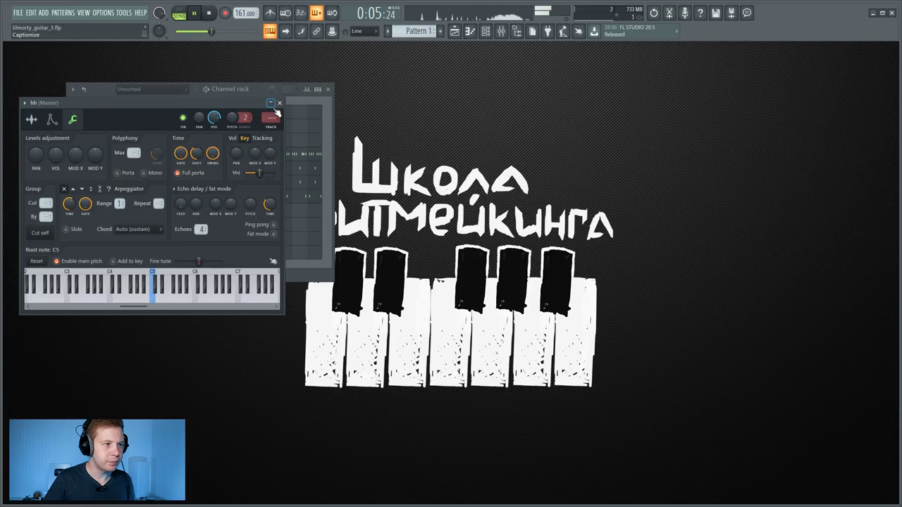
{"action": "left_click", "coordinate": [591, 32]}
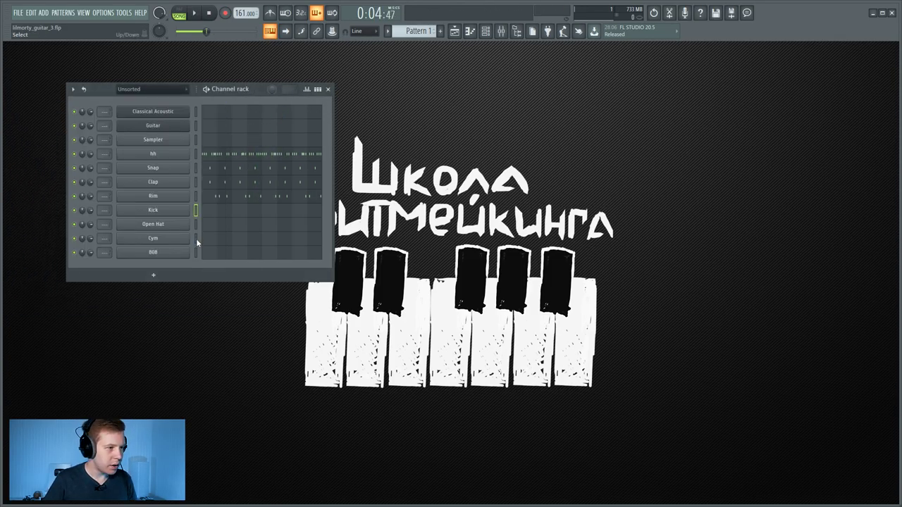
Step: Place a C5 note at bar 1 for Cym and set its volume envelope to zero attack, decay and sustain, maximum hold and reduced release
{"action": "left_click", "coordinate": [197, 241]}
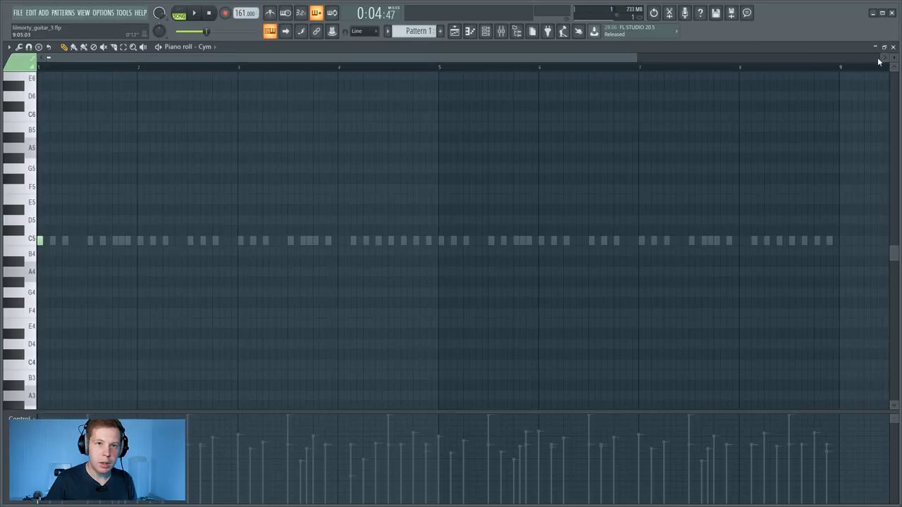
{"action": "left_click", "coordinate": [892, 47]}
{"action": "left_click", "coordinate": [167, 235]}
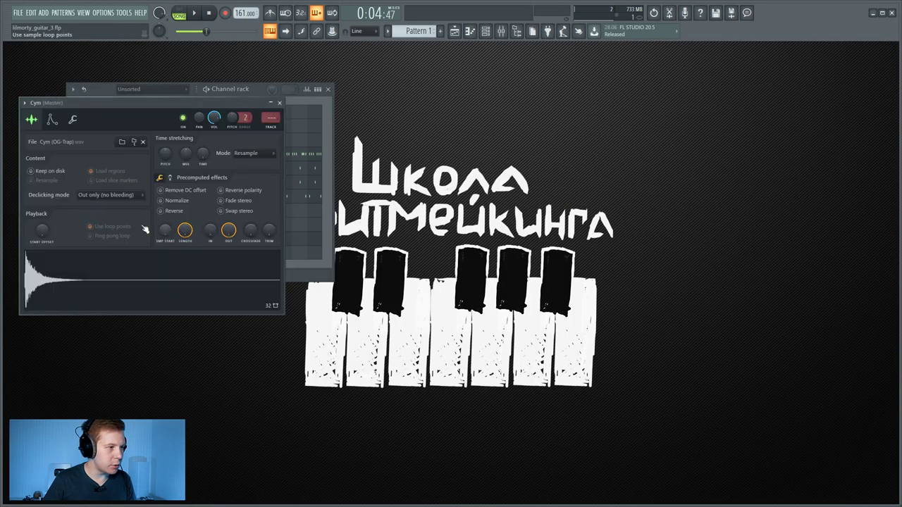
{"action": "left_click", "coordinate": [52, 119]}
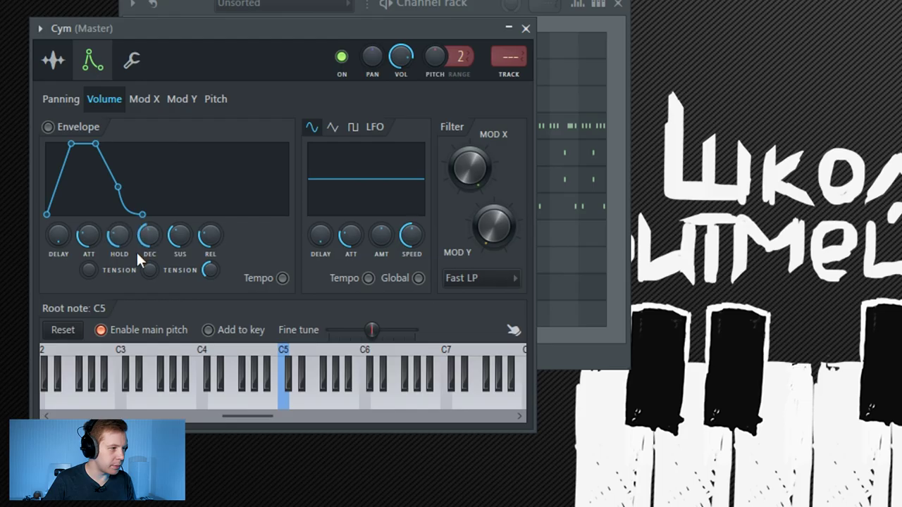
{"action": "left_click_drag", "start_coordinate": [50, 212], "coordinate": [50, 230]}
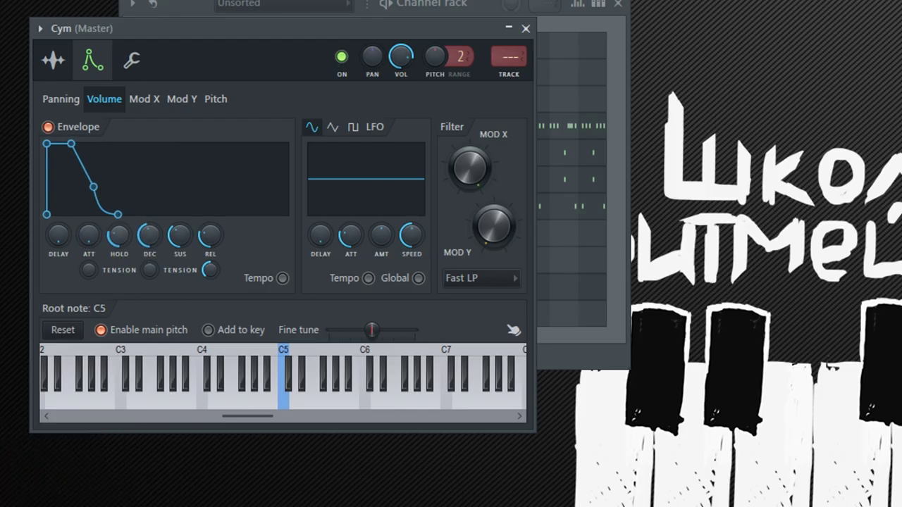
{"action": "left_click_drag", "start_coordinate": [65, 211], "coordinate": [62, 198]}
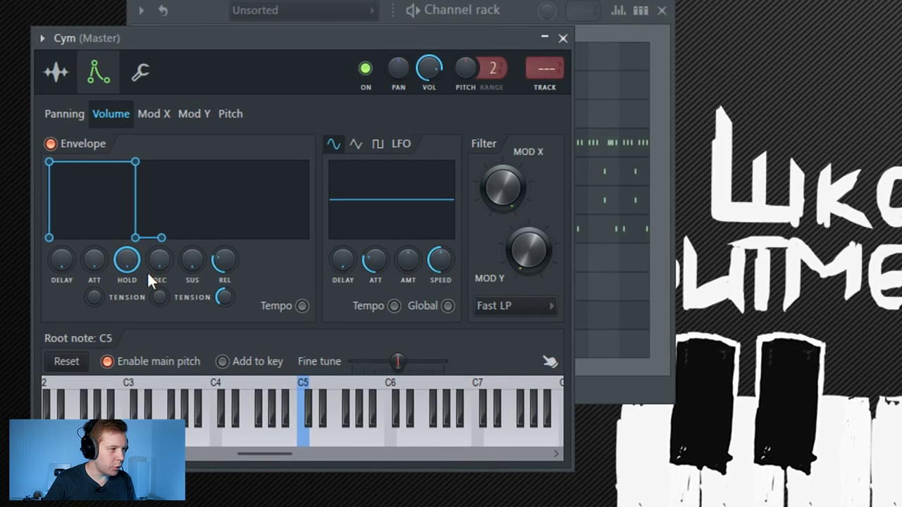
{"action": "left_click_drag", "start_coordinate": [229, 260], "coordinate": [229, 279]}
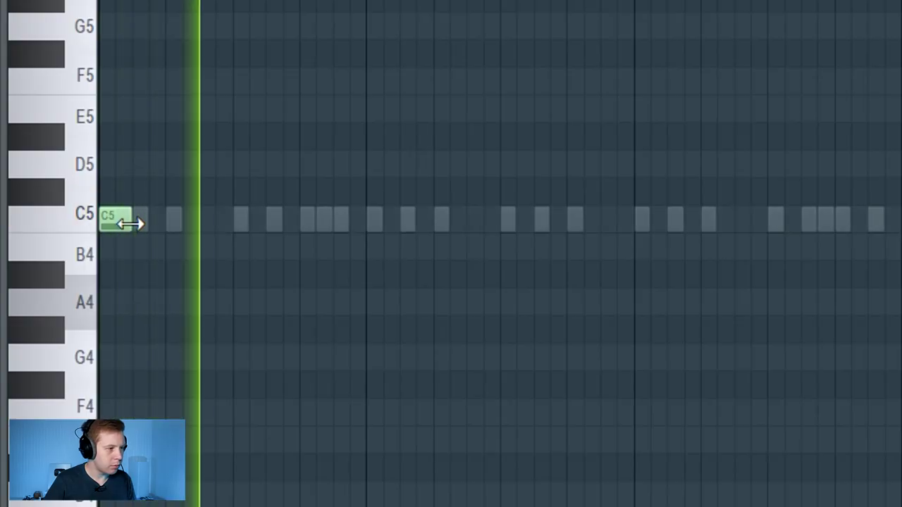
Step: Place four short C5 Open Hat notes across bars 1 to 4 and copy them to bars 5–8
{"action": "left_click_drag", "start_coordinate": [128, 223], "coordinate": [114, 230]}
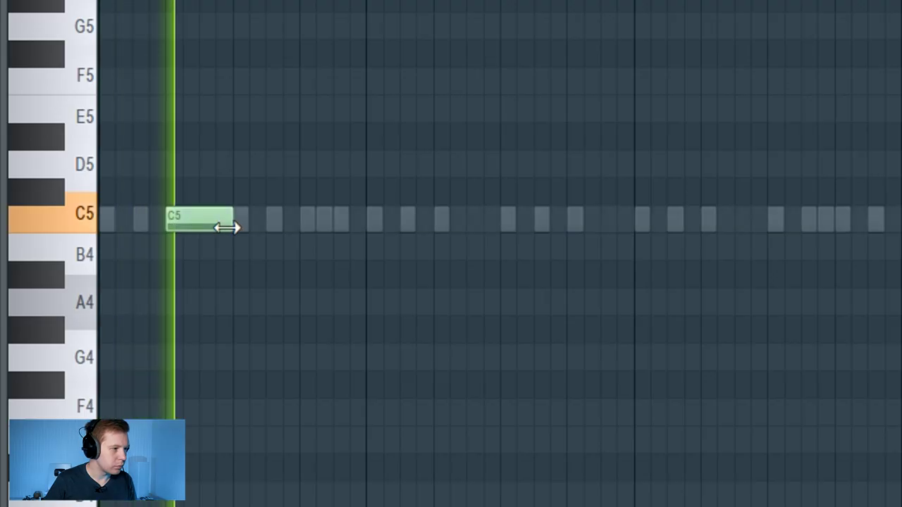
{"action": "left_click_drag", "start_coordinate": [234, 227], "coordinate": [189, 231]}
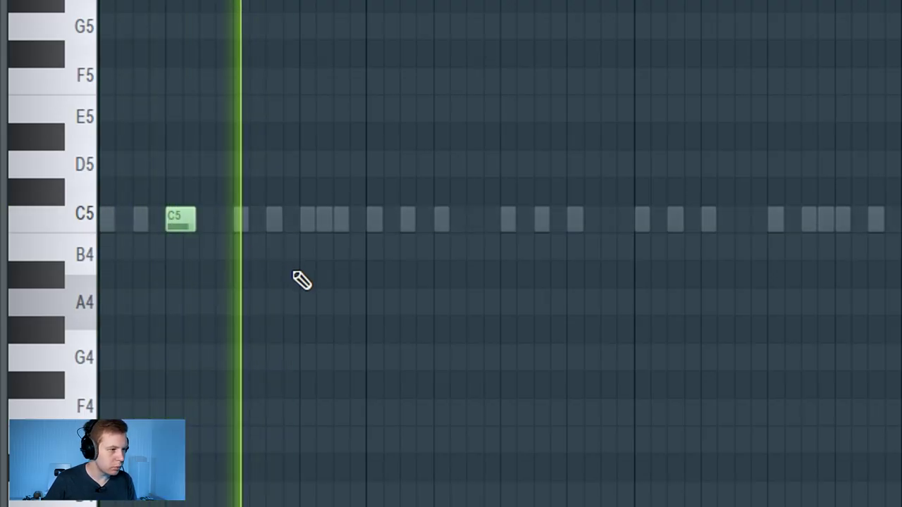
{"action": "left_click", "coordinate": [547, 219]}
{"action": "left_click", "coordinate": [679, 219]}
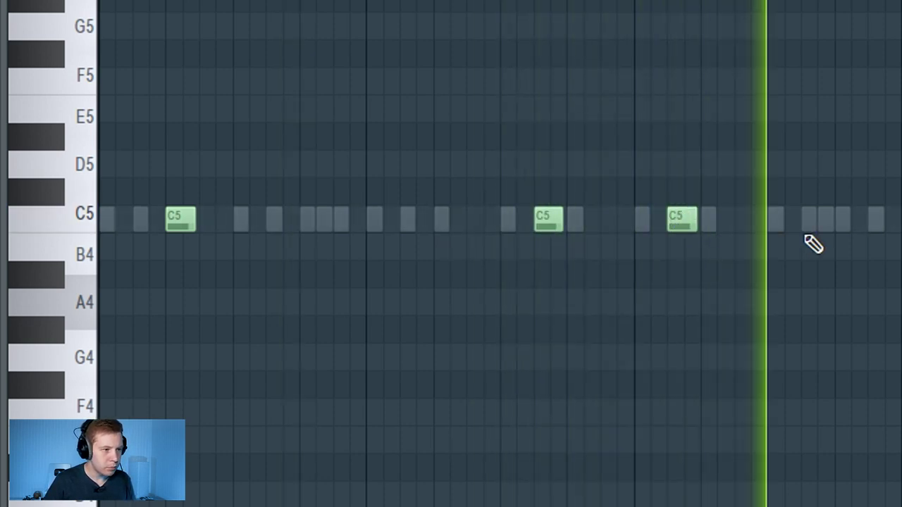
{"action": "left_click", "coordinate": [807, 226]}
{"action": "left_click_drag", "start_coordinate": [73, 240], "coordinate": [469, 244]}
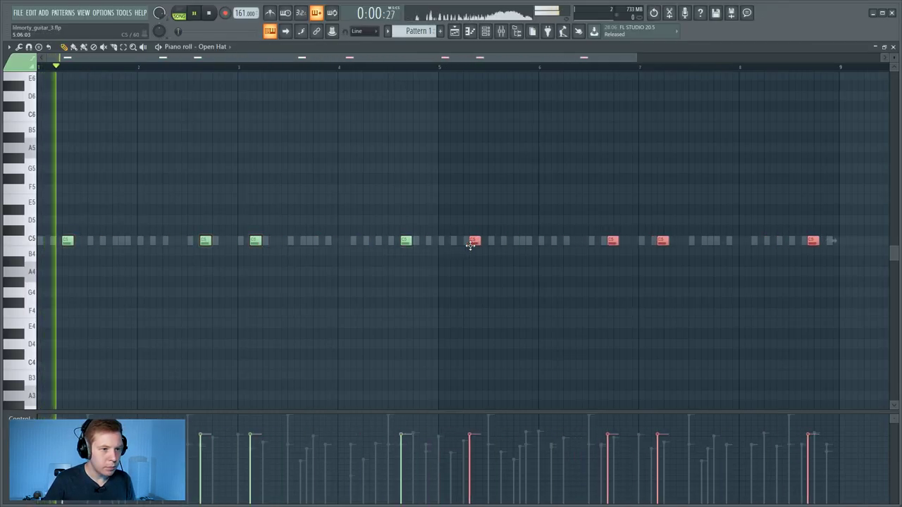
{"action": "left_click", "coordinate": [477, 290], "text": "ctrl"}
Step: Pan the individual Open Hat notes to different sides and repeat the panned four-bar pattern into bars 5–8
{"action": "left_click", "coordinate": [69, 276]}
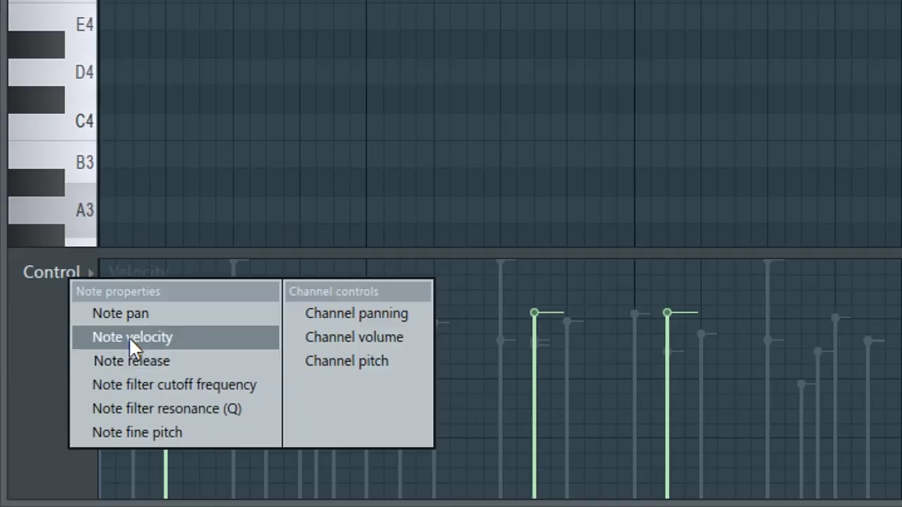
{"action": "left_click", "coordinate": [121, 313]}
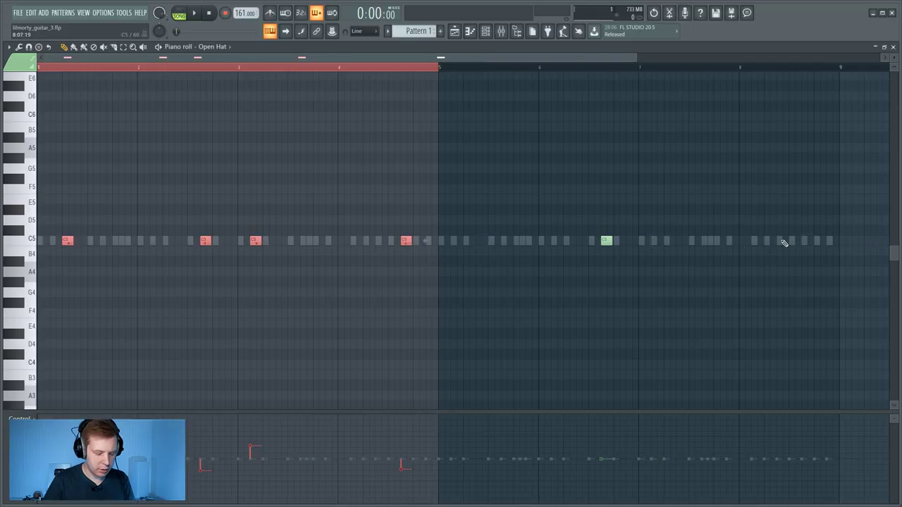
{"action": "key", "text": "ctrl+b"}
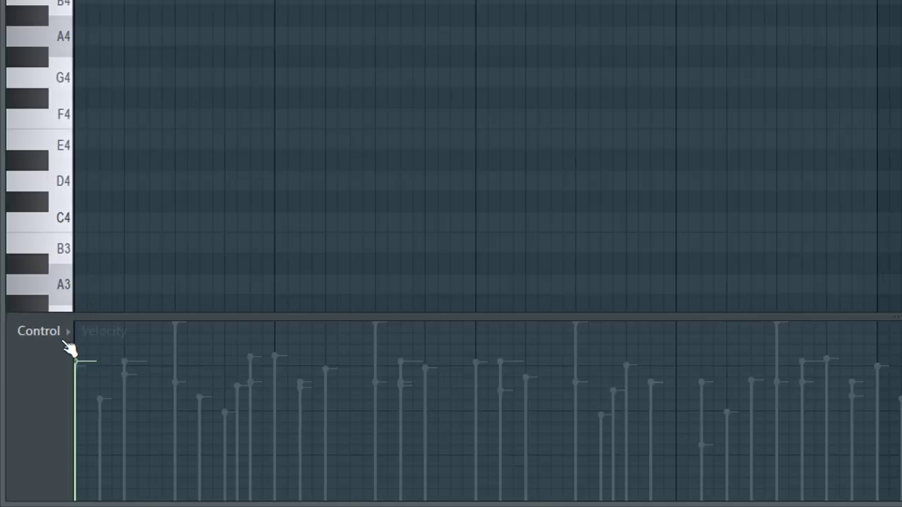
Step: Show note velocity in the Kick piano roll and raise the bar 1 note to maximum velocity
{"action": "left_click", "coordinate": [32, 419]}
{"action": "left_click", "coordinate": [56, 434]}
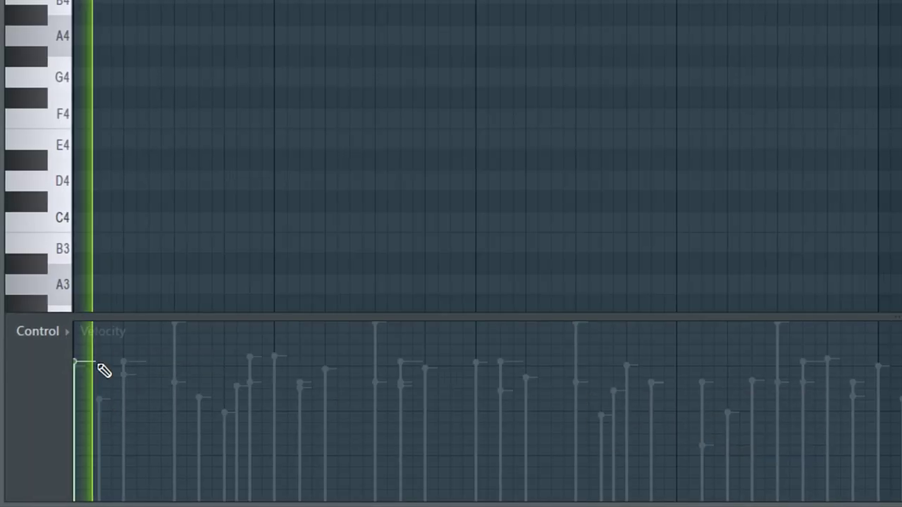
{"action": "key", "text": "space"}
{"action": "left_click_drag", "start_coordinate": [99, 365], "coordinate": [107, 306]}
{"action": "key", "text": "space"}
{"action": "key", "text": "space"}
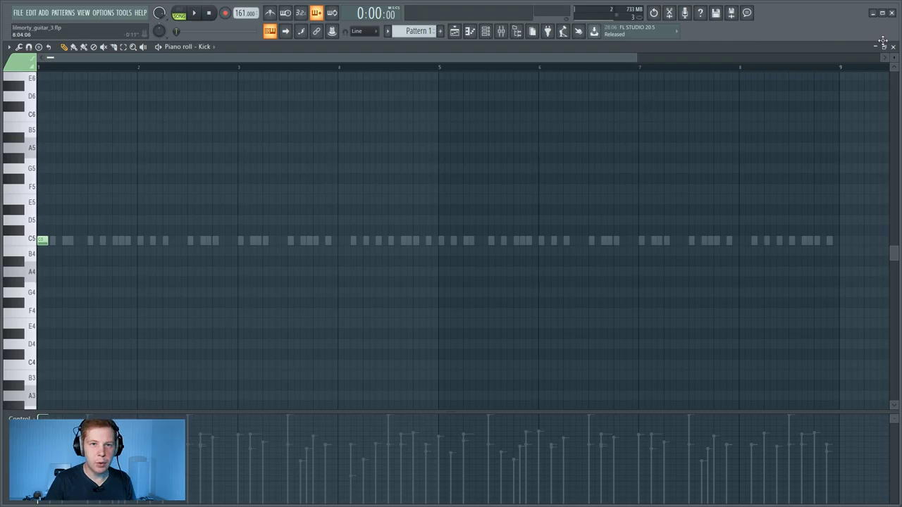
Step: Boost the level of the Kick sample in its precomputed effects
{"action": "left_click", "coordinate": [892, 49]}
{"action": "left_click", "coordinate": [153, 210]}
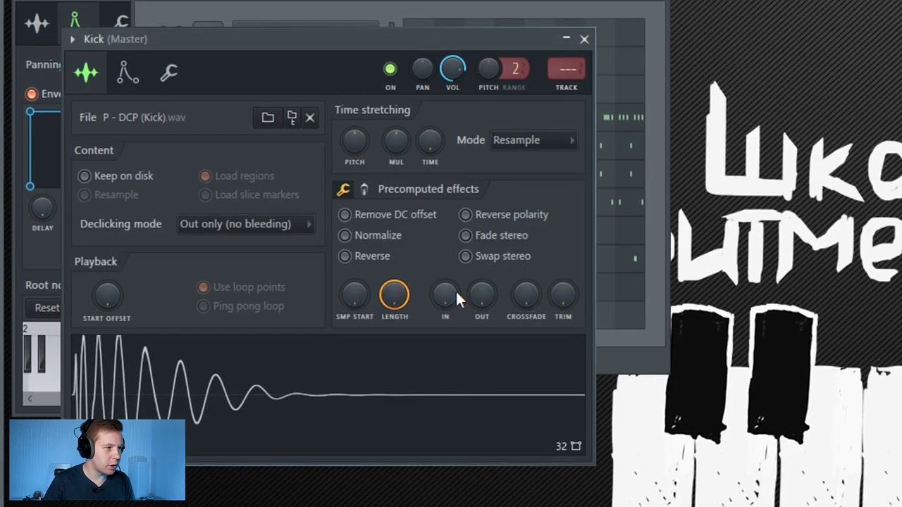
{"action": "left_click", "coordinate": [364, 188]}
{"action": "mouse_move", "coordinate": [350, 220]}
{"action": "left_mouse_down"}
{"action": "mouse_move", "coordinate": [350, 200]}
{"action": "mouse_move", "coordinate": [350, 213]}
{"action": "left_mouse_up"}
Step: Place further C5 Kick notes across bars 1 to 4 and copy the four-bar pattern into bars 5–8
{"action": "key", "text": "F6"}
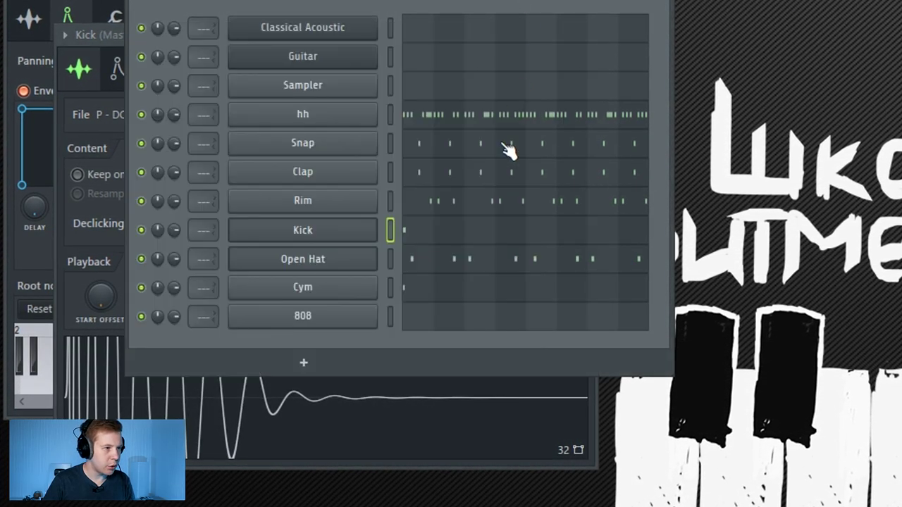
{"action": "left_click", "coordinate": [426, 231]}
{"action": "left_click", "coordinate": [206, 216]}
{"action": "key", "text": "space"}
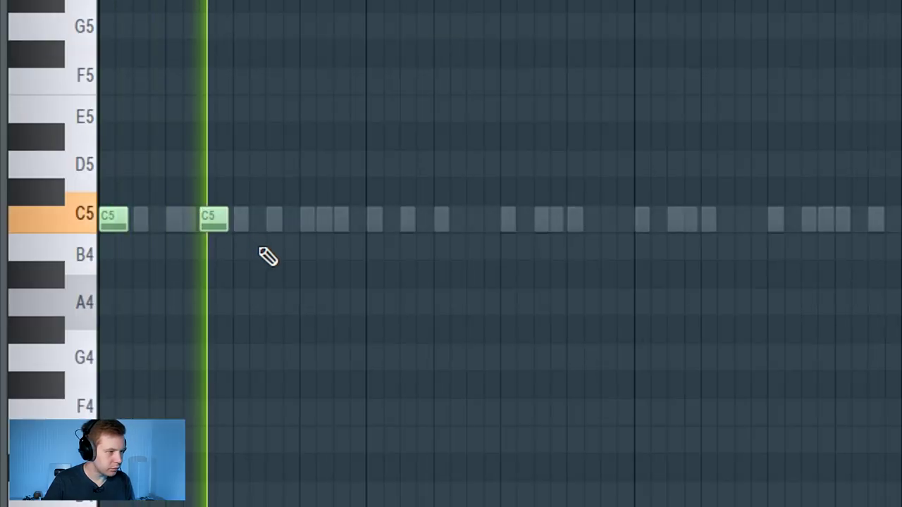
{"action": "key", "text": "space"}
{"action": "key", "text": "space"}
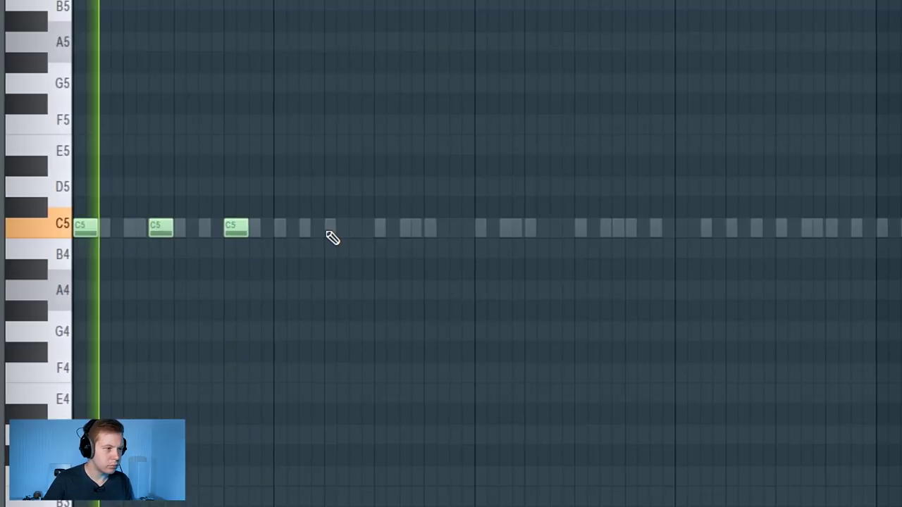
{"action": "left_click", "coordinate": [328, 230]}
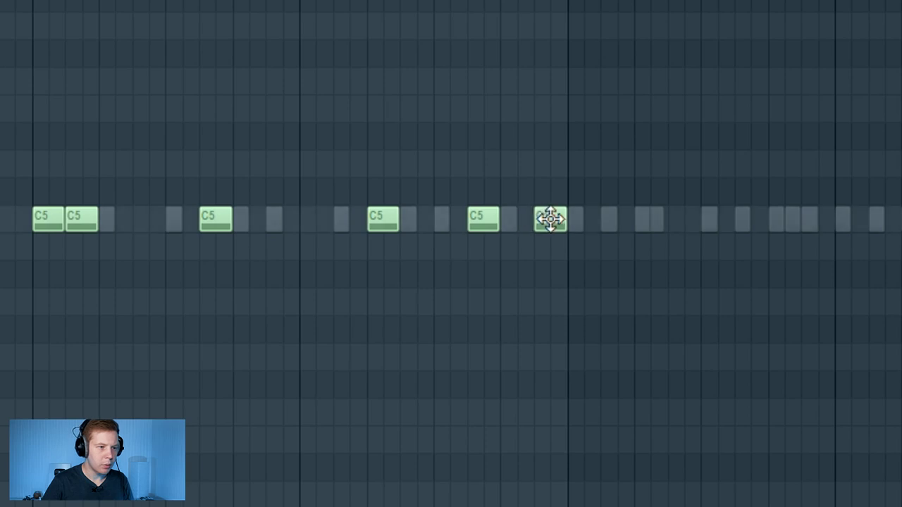
{"action": "key", "text": "ctrl+a"}
{"action": "left_click_drag", "start_coordinate": [42, 241], "coordinate": [443, 248]}
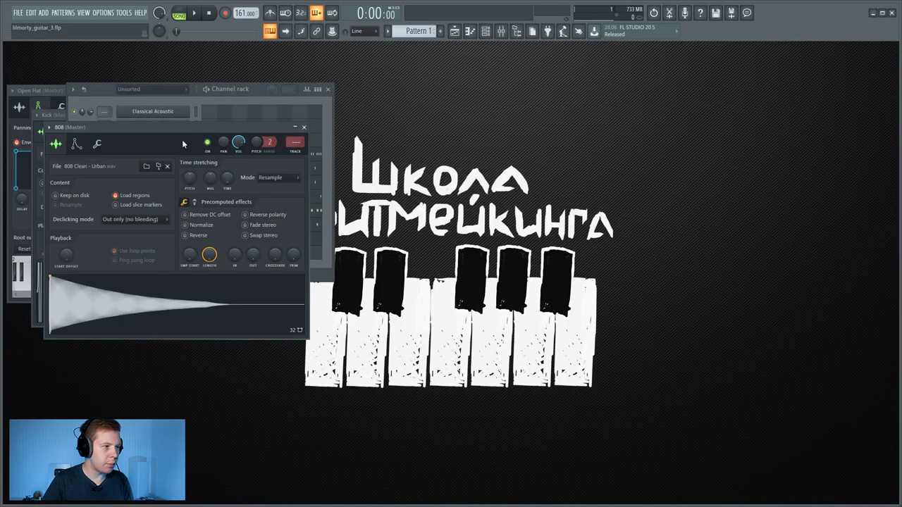
Step: Set the 808 channel to cut itself and move its settings window clear of the channel rack
{"action": "left_click_drag", "start_coordinate": [183, 144], "coordinate": [178, 341]}
{"action": "right_click", "coordinate": [155, 252]}
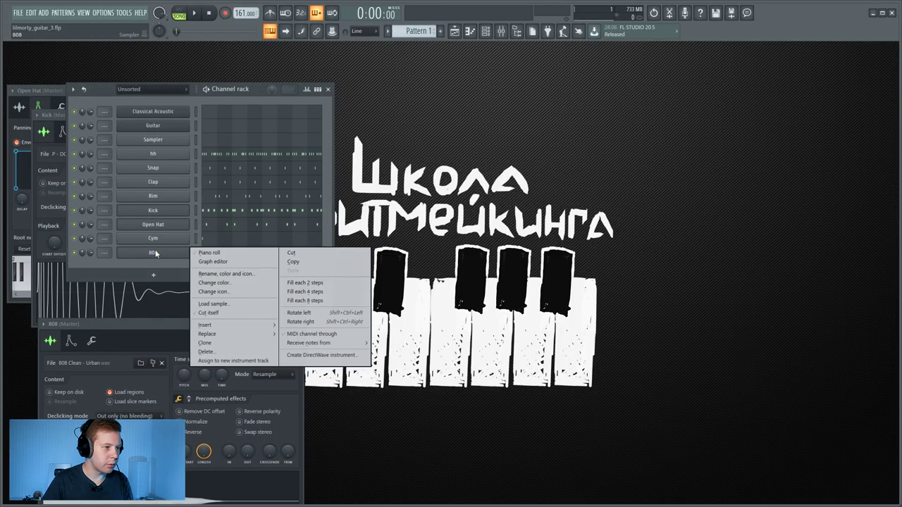
{"action": "left_click", "coordinate": [212, 312]}
Step: Enter an 808 line in bars 1 to 4 with one G#5, two D#5, two F#5 and two C#5 notes
{"action": "left_click", "coordinate": [208, 256]}
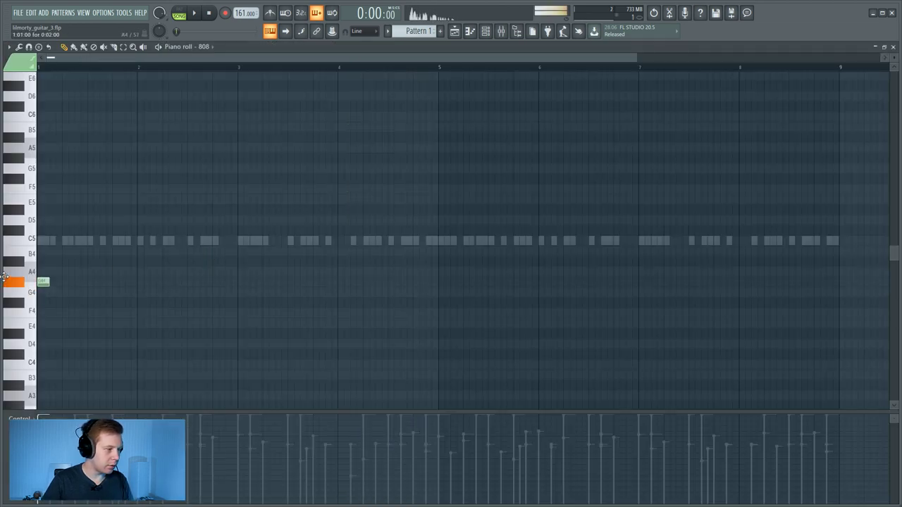
{"action": "key", "text": "space"}
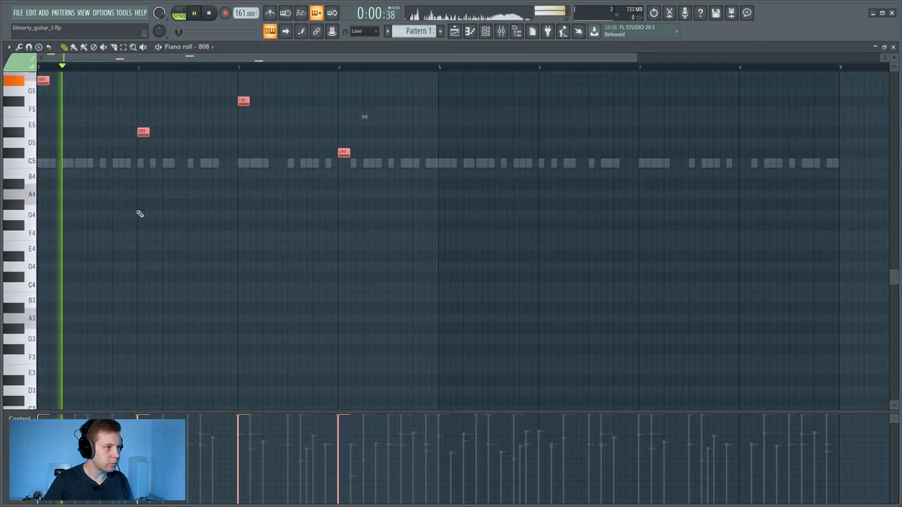
{"action": "scroll", "coordinate": [139, 213], "scroll_direction": "up", "scroll_amount": 4}
{"action": "key", "text": "ctrl+d"}
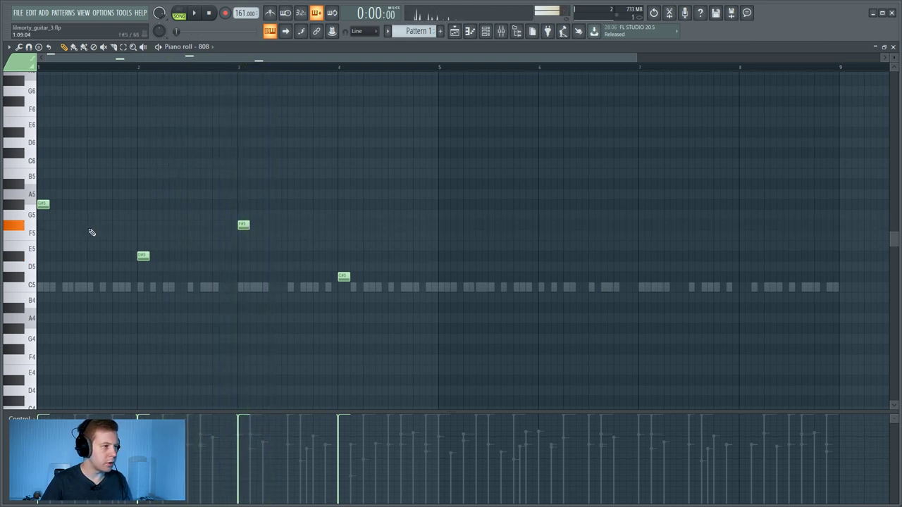
{"action": "scroll", "coordinate": [92, 233], "scroll_direction": "up", "scroll_amount": 3}
{"action": "left_click_drag", "start_coordinate": [97, 58], "coordinate": [2, 76]}
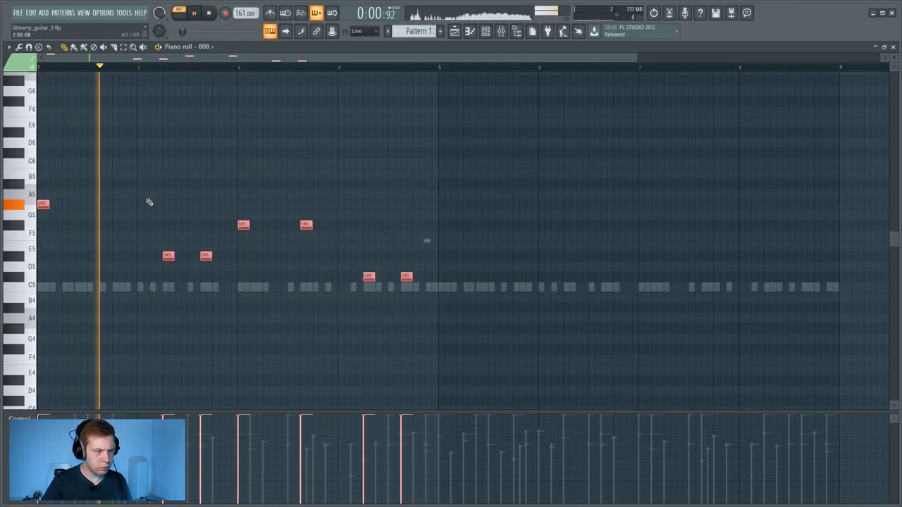
Step: Make the 808 notes legato to the end of bar 4, lower the second F#5 to C#5 and repeat the line in bars 5–8
{"action": "key", "text": "ctrl+d"}
{"action": "key", "text": "ctrl+l"}
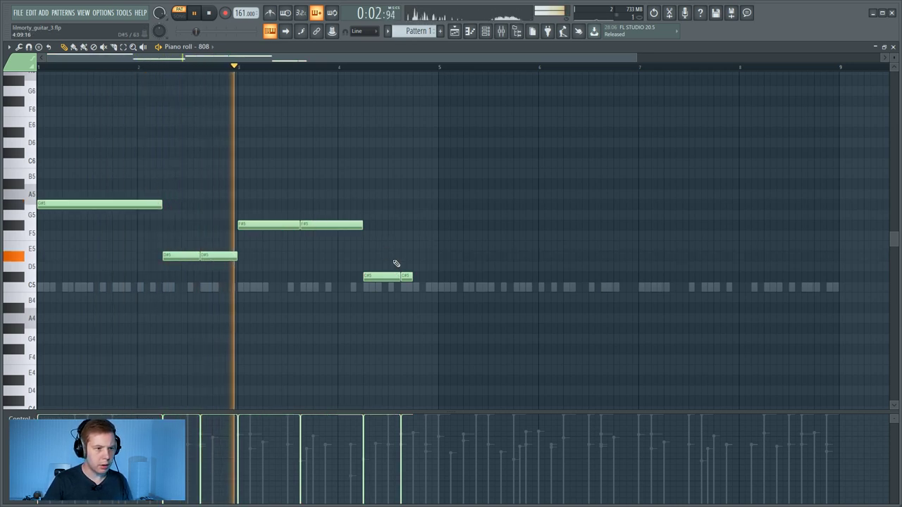
{"action": "left_click_drag", "start_coordinate": [412, 276], "coordinate": [437, 278]}
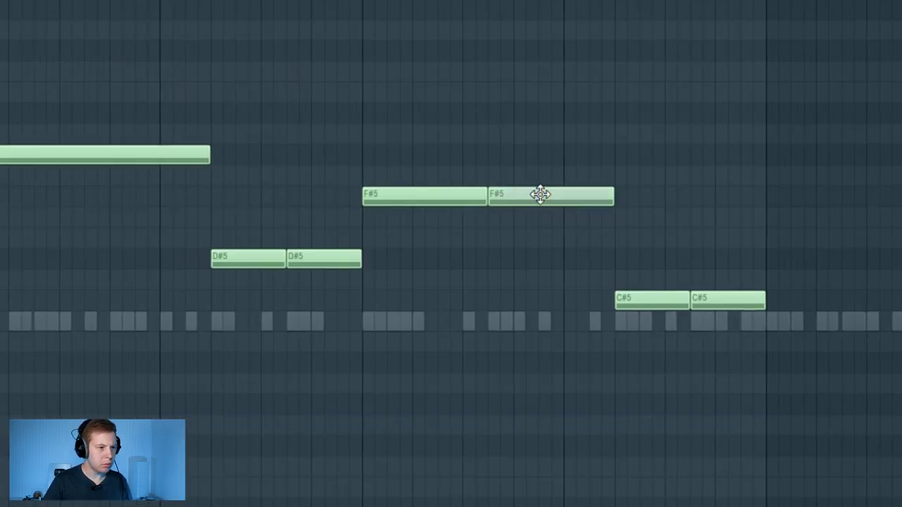
{"action": "left_click_drag", "start_coordinate": [325, 224], "coordinate": [325, 273]}
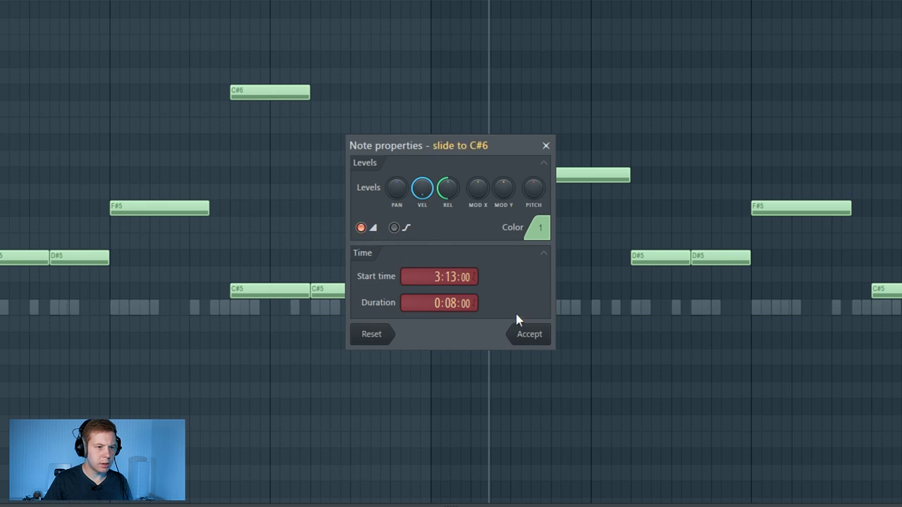
Step: Add short C#6 slide notes over the 808's C#5 notes late in bars 4, 7 and 8
{"action": "left_click", "coordinate": [527, 333]}
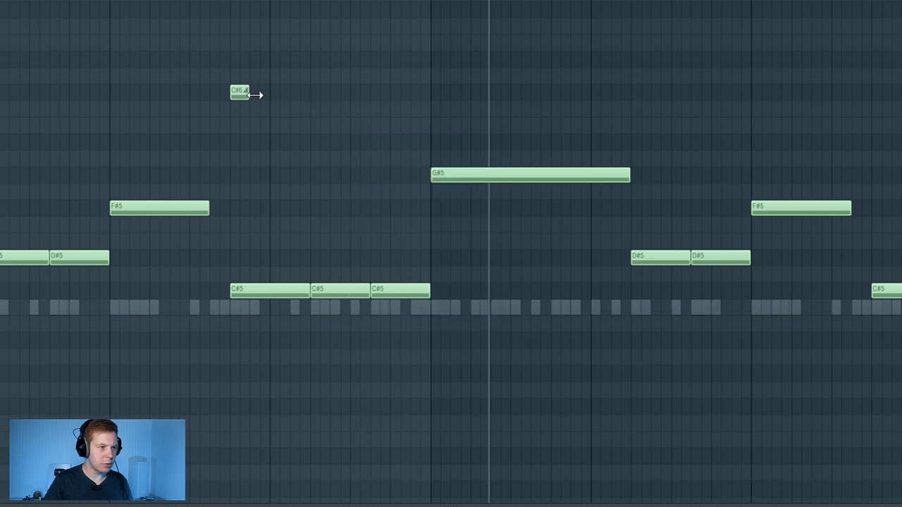
{"action": "key", "text": "space"}
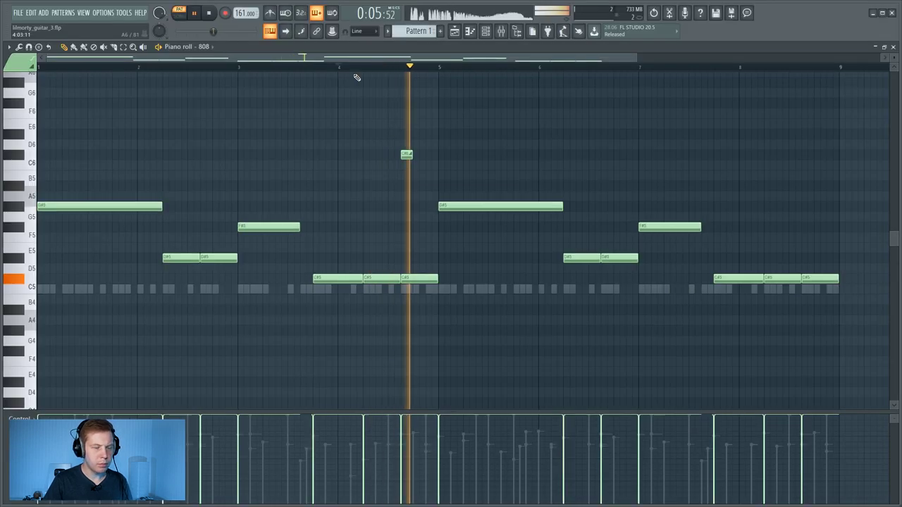
{"action": "key", "text": "space"}
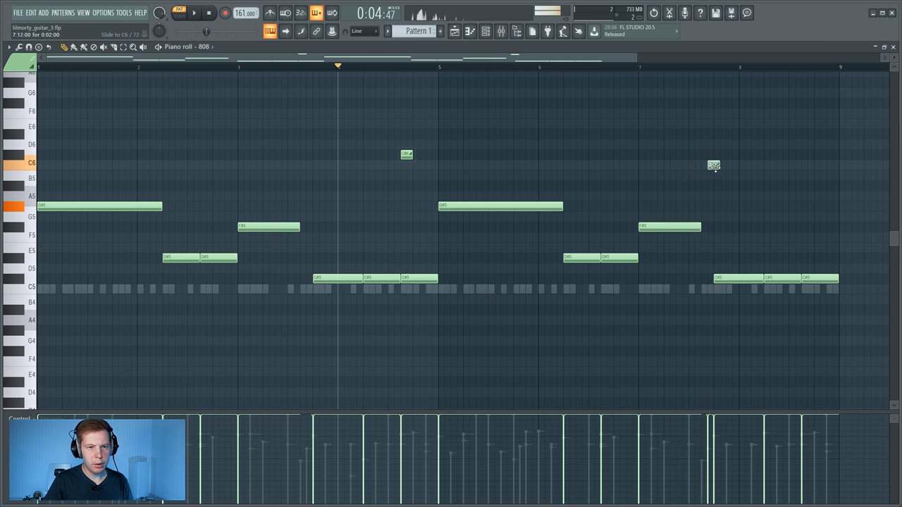
{"action": "left_click_drag", "start_coordinate": [715, 167], "coordinate": [720, 157]}
{"action": "left_click_drag", "start_coordinate": [759, 86], "coordinate": [850, 87]}
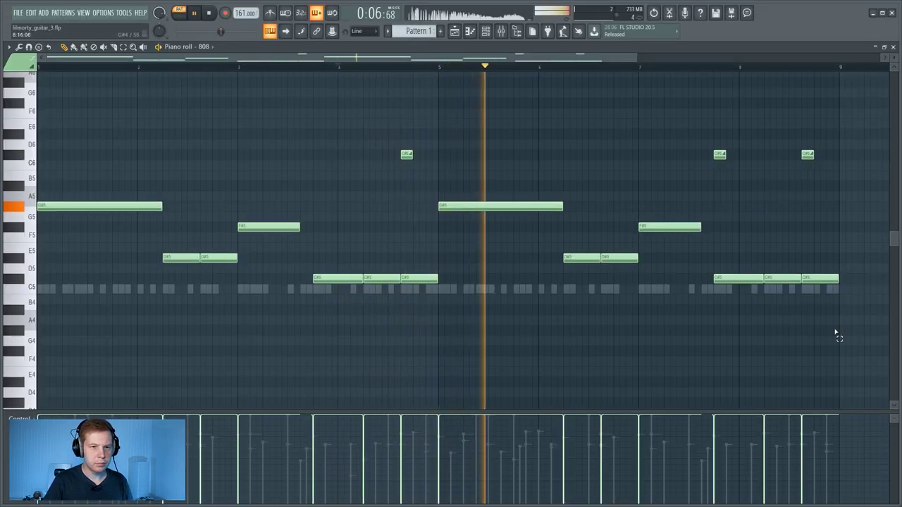
Step: Lower all 808 notes to one equal velocity and transpose them down one octave
{"action": "left_click_drag", "start_coordinate": [835, 333], "coordinate": [37, 74]}
{"action": "key", "text": "space"}
{"action": "left_click_drag", "start_coordinate": [38, 434], "coordinate": [374, 453]}
{"action": "left_click_drag", "start_coordinate": [602, 425], "coordinate": [895, 392]}
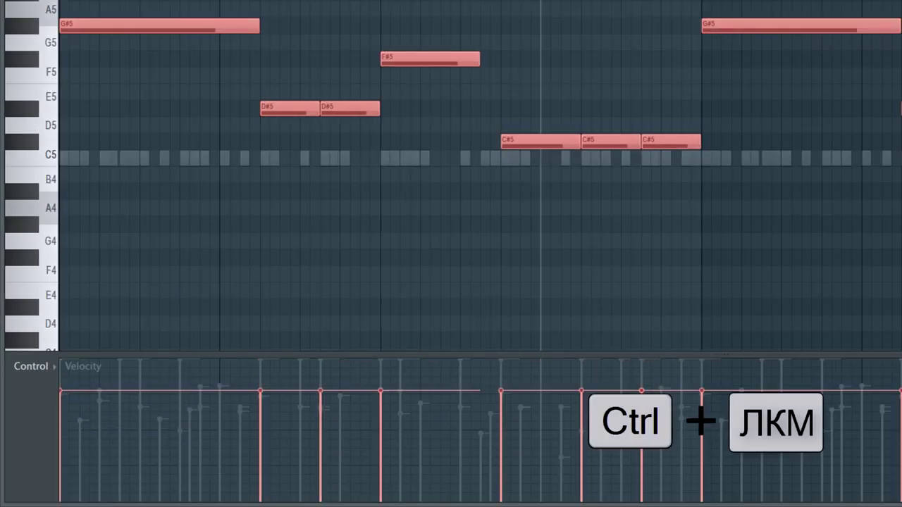
{"action": "key", "text": "ctrl+d"}
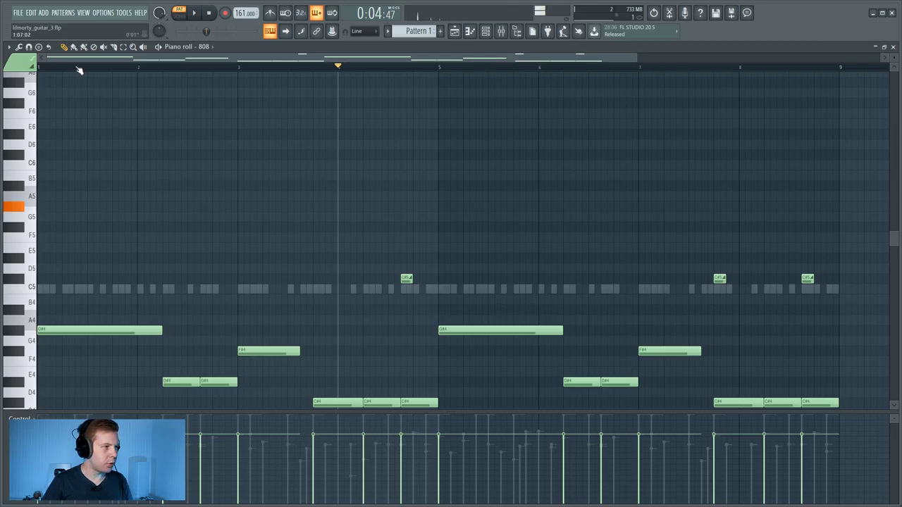
Step: Switch playback to song mode and listen to the beat together with the guitar loop in the playlist
{"action": "left_click", "coordinate": [76, 68]}
{"action": "key", "text": "space"}
{"action": "key", "text": "space"}
{"action": "left_click", "coordinate": [180, 14]}
{"action": "key", "text": "space"}
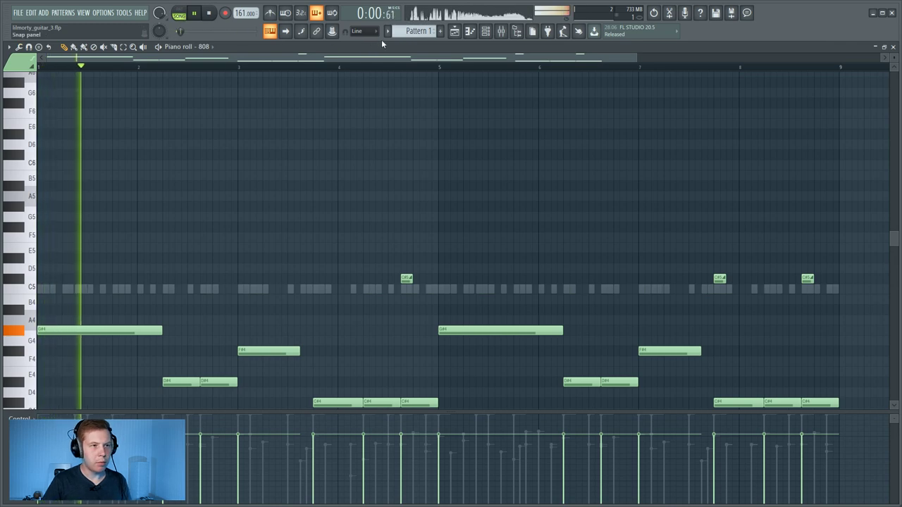
{"action": "key", "text": "F5"}
{"action": "key", "text": "space"}
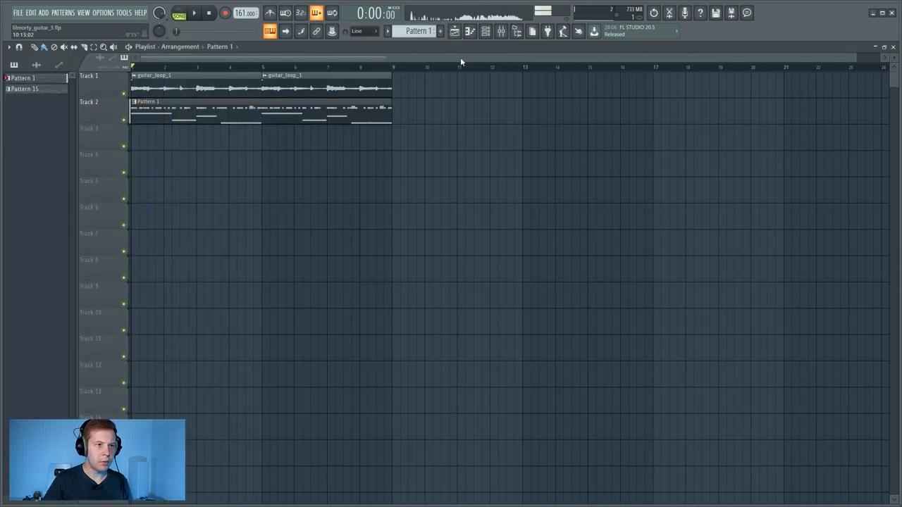
Step: Route the channels hh through 808 to mixer tracks 5 to 12 and guitar_loop_1 to mixer track 4
{"action": "left_click", "coordinate": [485, 33]}
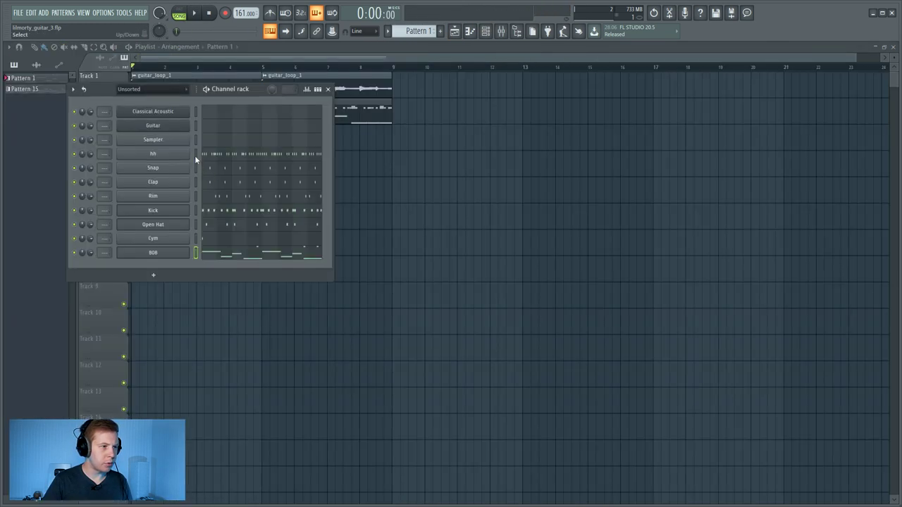
{"action": "key", "text": "F9"}
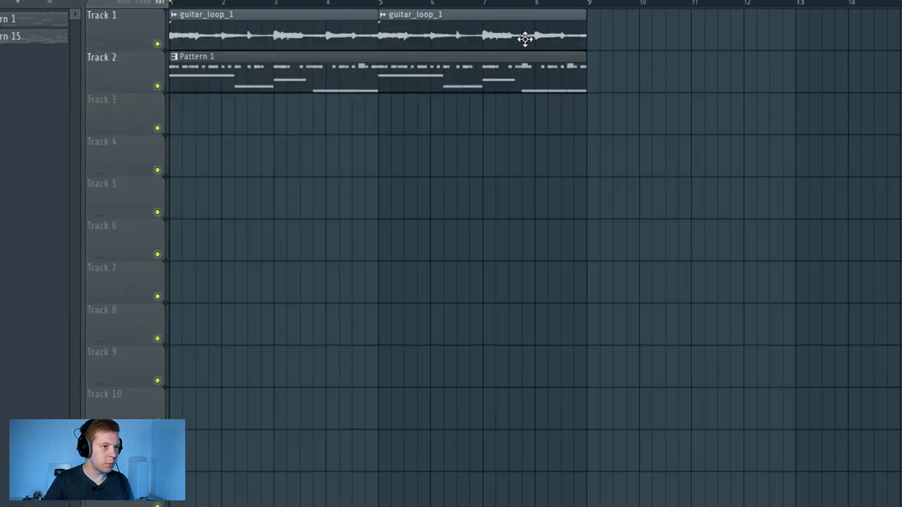
{"action": "double_click", "coordinate": [320, 95]}
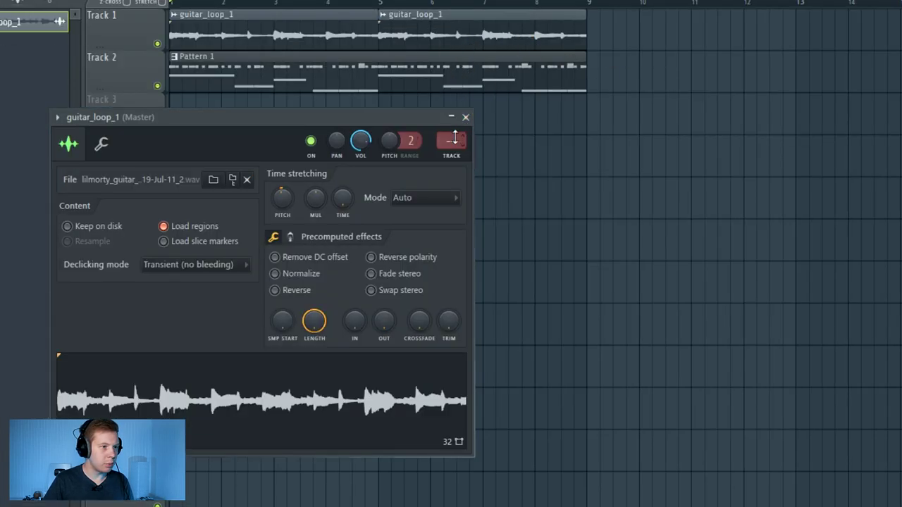
{"action": "scroll", "coordinate": [455, 139], "scroll_direction": "up", "scroll_amount": 4}
{"action": "key", "text": "space"}
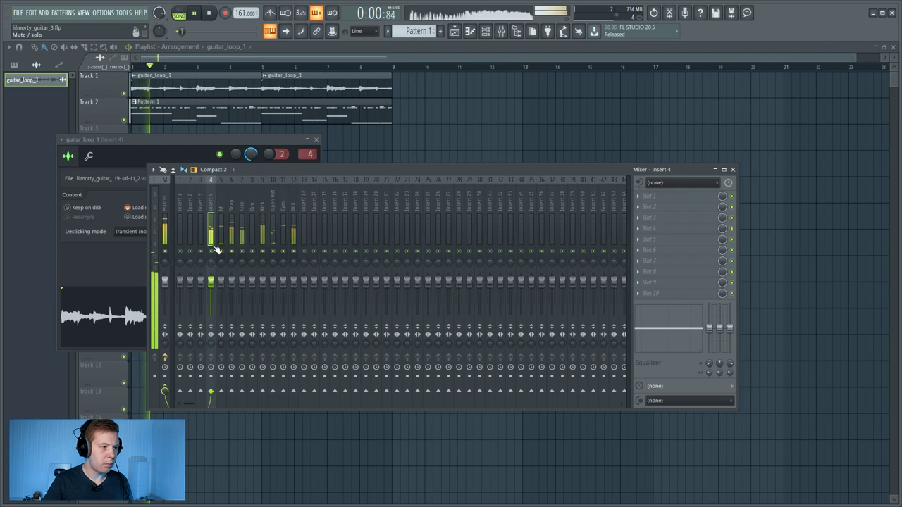
{"action": "key", "text": "space"}
{"action": "left_click", "coordinate": [315, 139]}
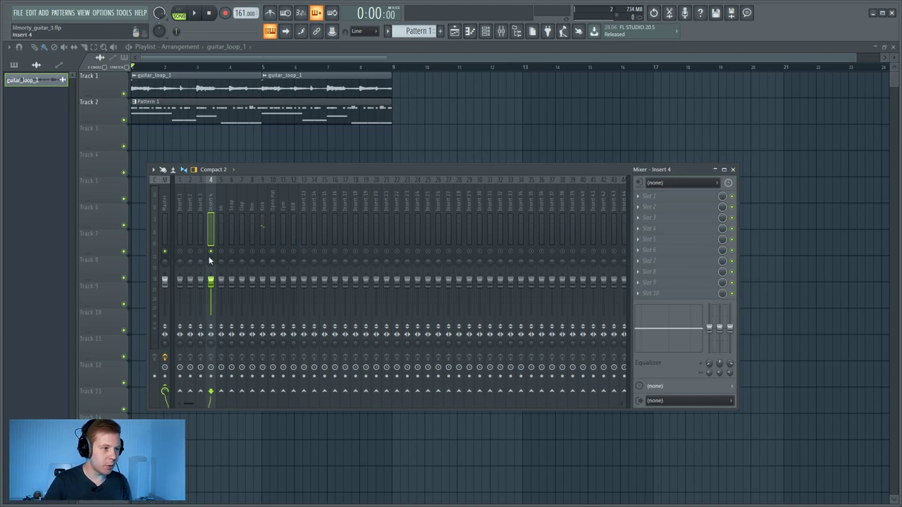
Step: Add FabFilter Saturn to the first effect slot of Insert 4 and load its smooth guitar amp preset Acoustic Picking Spicer I SM
{"action": "key", "text": "space"}
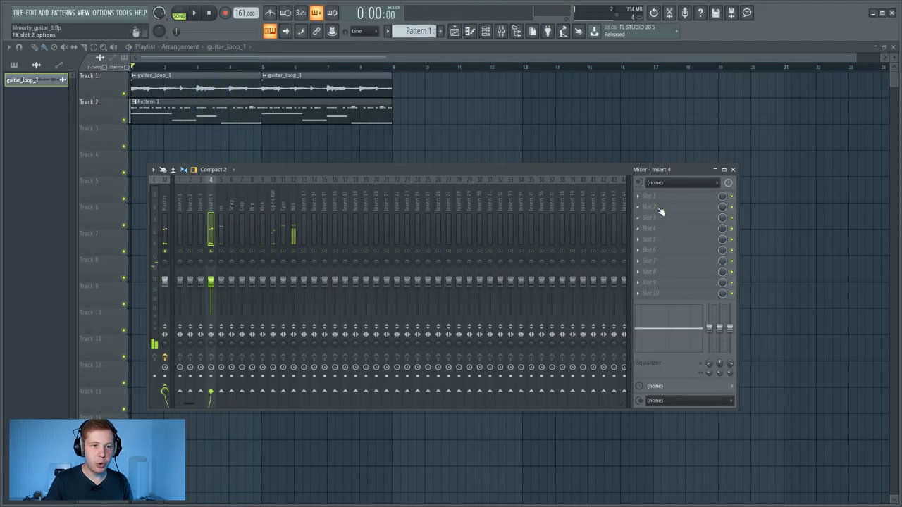
{"action": "left_click", "coordinate": [635, 199]}
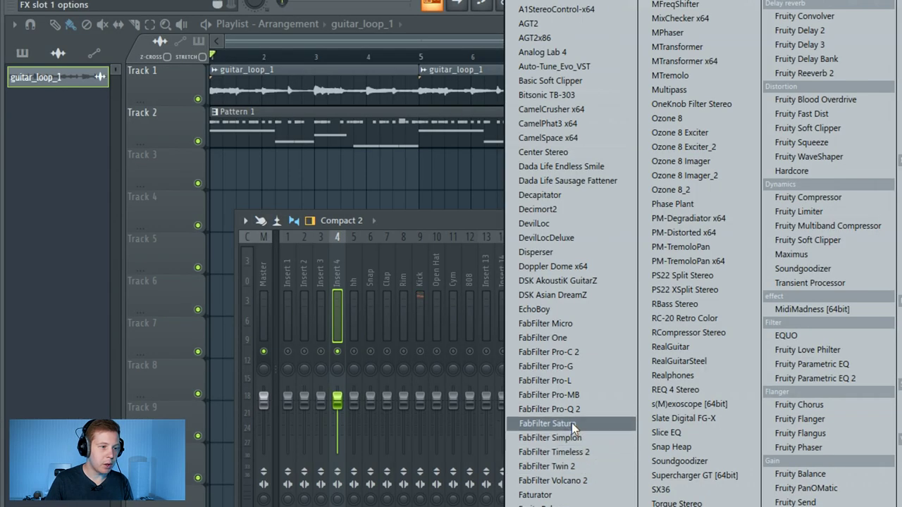
{"action": "left_click", "coordinate": [343, 296]}
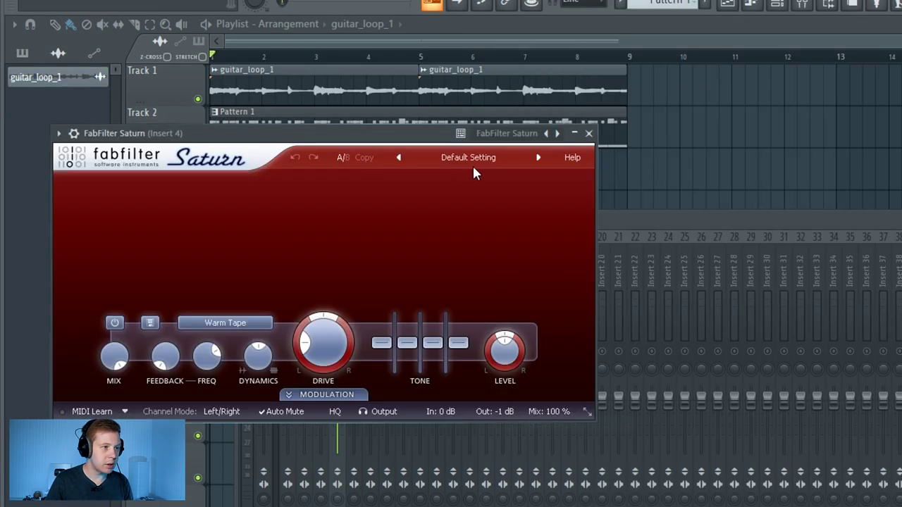
{"action": "left_click", "coordinate": [470, 159]}
{"action": "mouse_move", "coordinate": [465, 242]}
{"action": "mouse_move", "coordinate": [592, 291]}
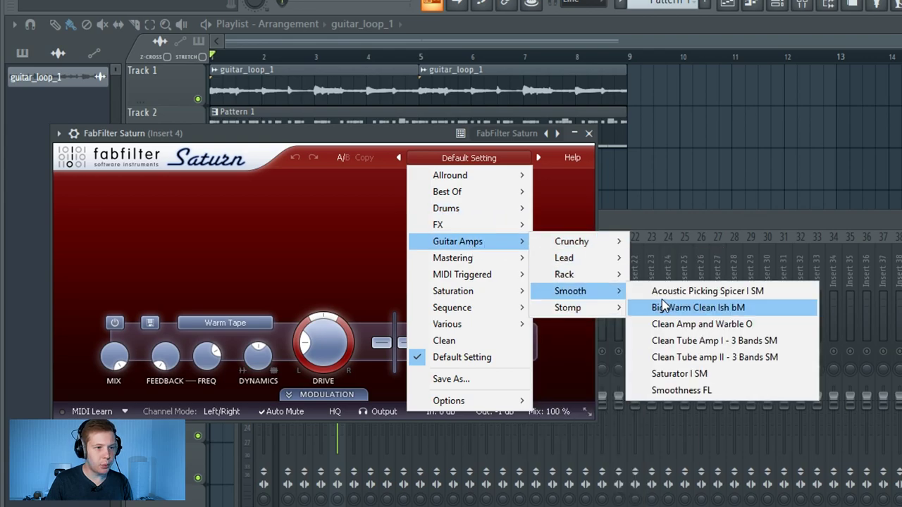
{"action": "left_click", "coordinate": [665, 292]}
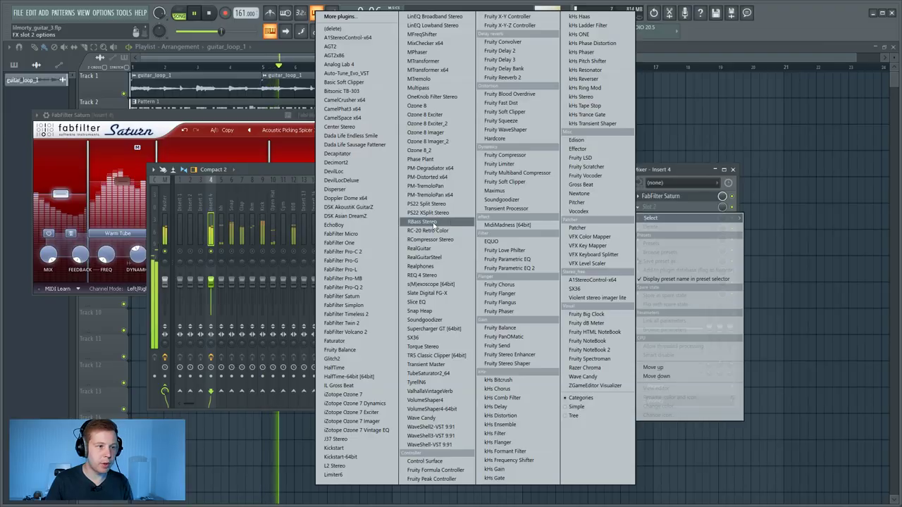
Step: Add RC-20 Retro Color to the second slot of Insert 4 and lower its Distort amount to about 23%
{"action": "left_click", "coordinate": [430, 231]}
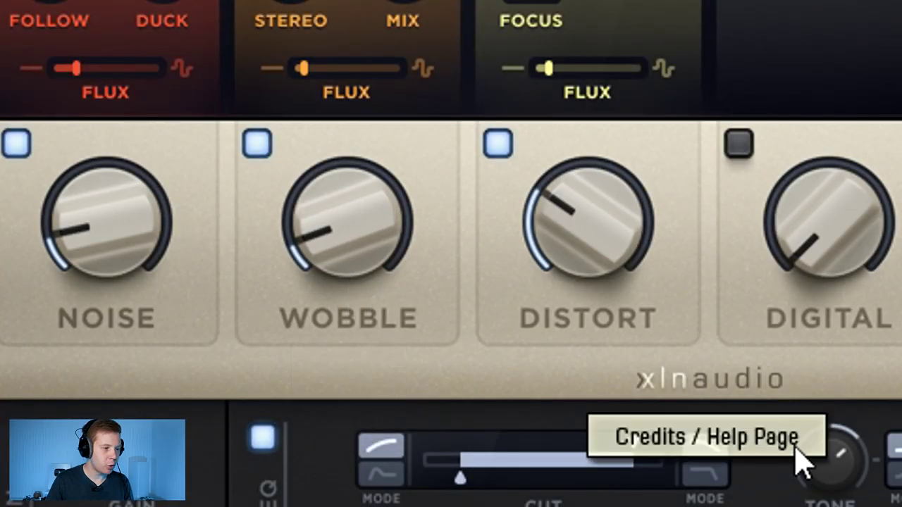
{"action": "left_click_drag", "start_coordinate": [637, 440], "coordinate": [666, 440]}
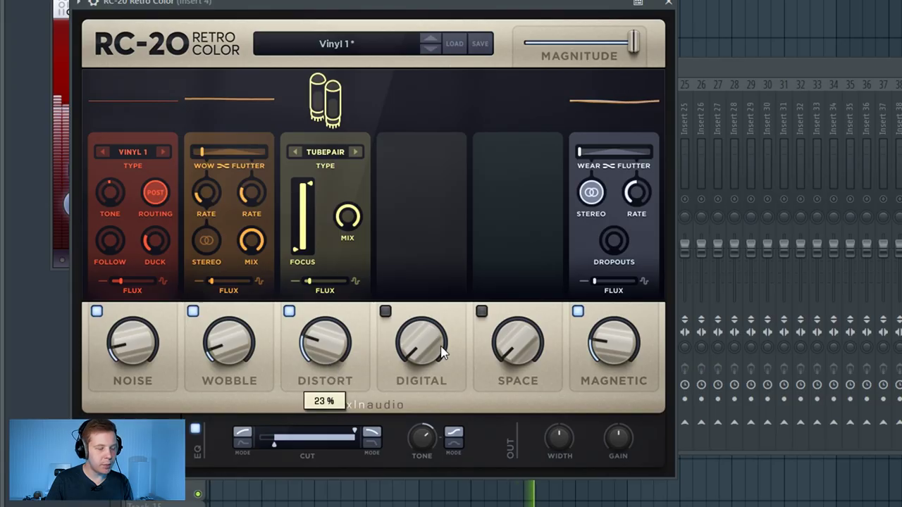
{"action": "left_click_drag", "start_coordinate": [443, 352], "coordinate": [431, 335]}
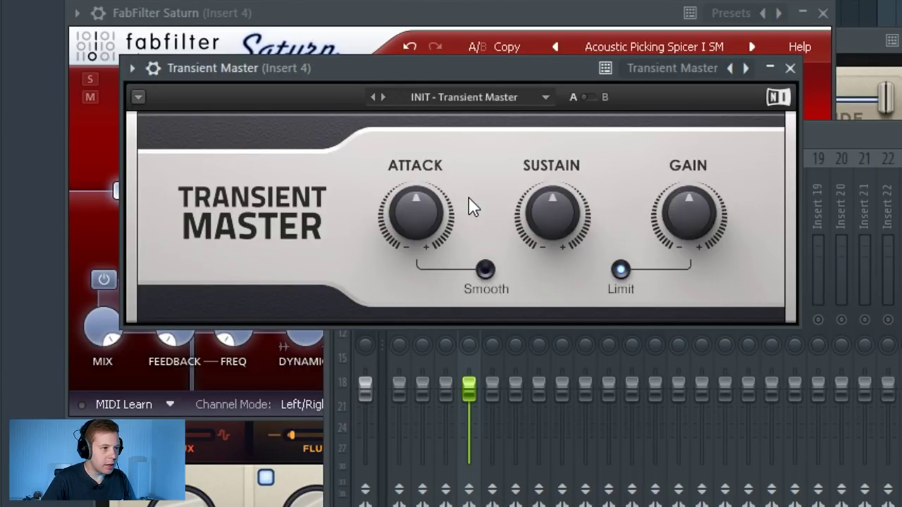
Step: Raise the Attack slightly in Transient Master on Insert 4, fine-tuning it while the song plays
{"action": "left_click_drag", "start_coordinate": [421, 203], "coordinate": [435, 169]}
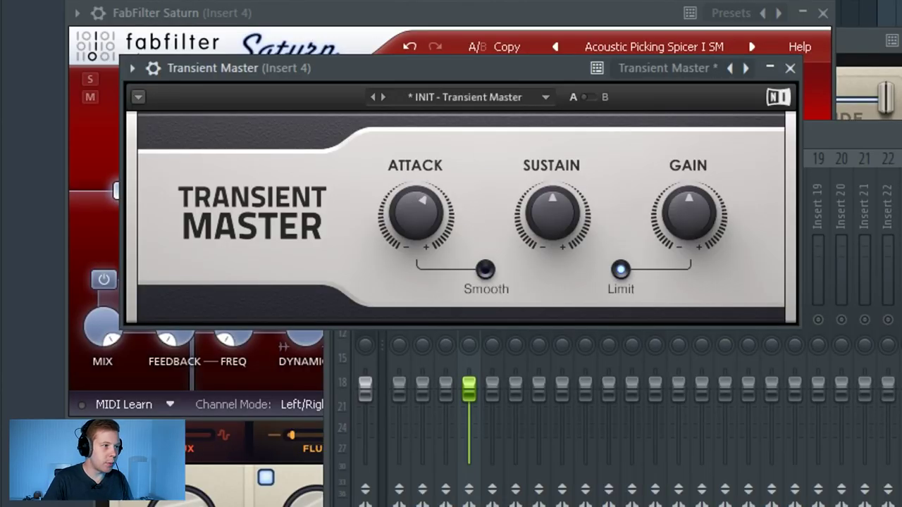
{"action": "key", "text": "space"}
{"action": "left_click_drag", "start_coordinate": [419, 228], "coordinate": [421, 222]}
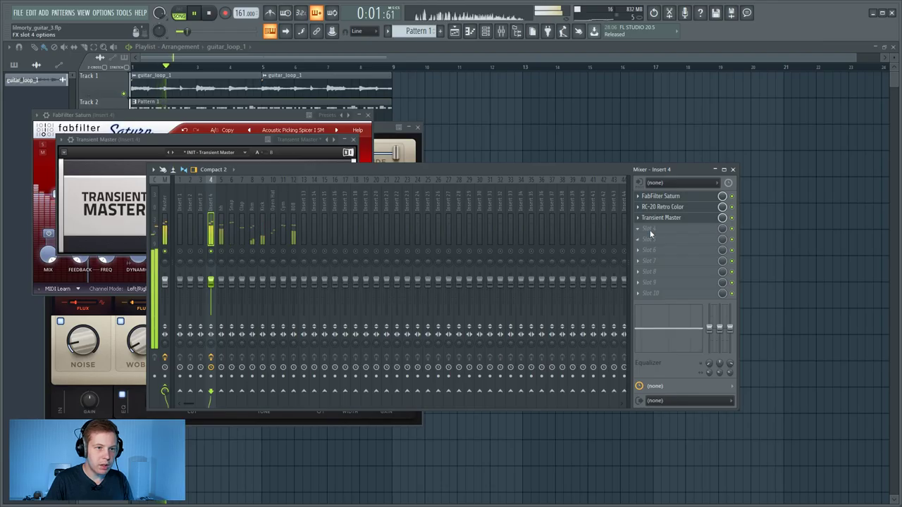
Step: Add FabFilter Pro-Q 2 to the fourth slot of Insert 4 and apply a low cut at about 110 Hz
{"action": "left_click", "coordinate": [648, 230]}
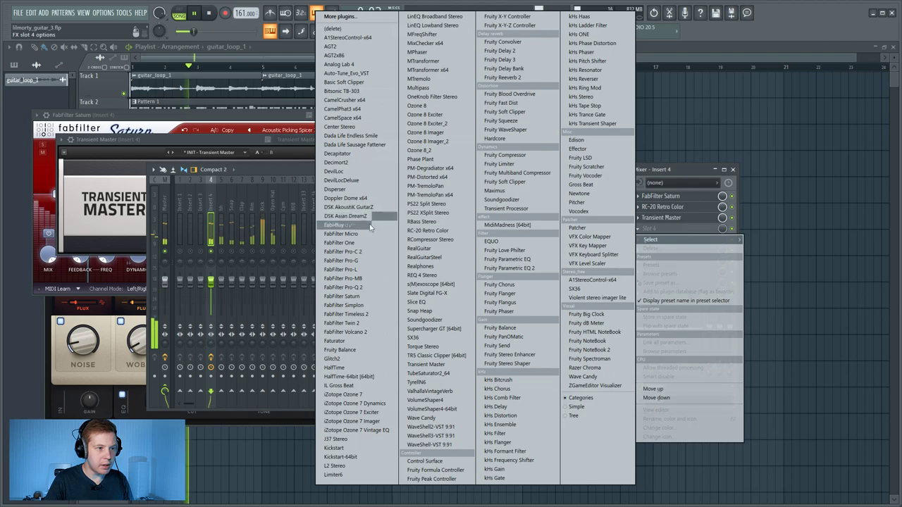
{"action": "left_click", "coordinate": [345, 288]}
{"action": "scroll", "coordinate": [176, 398], "scroll_direction": "up", "scroll_amount": 3}
{"action": "left_click_drag", "start_coordinate": [150, 207], "coordinate": [293, 228]}
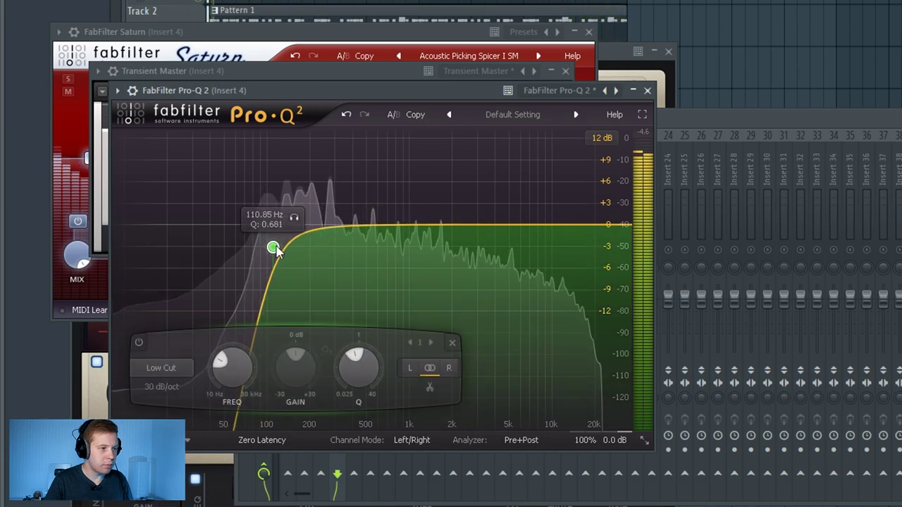
Step: Move the 808 mixer track next to Insert 4, to track 5, and return to the channel rack
{"action": "key", "text": "F9"}
{"action": "left_click", "coordinate": [470, 239]}
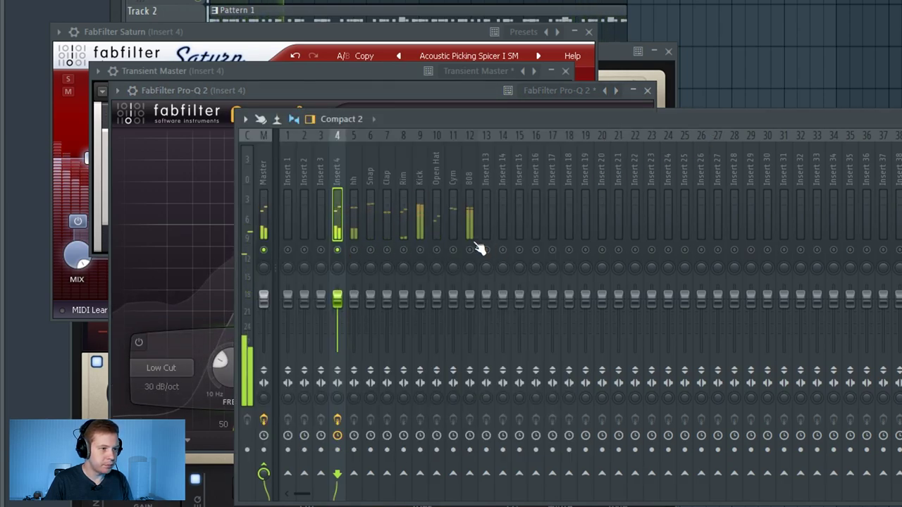
{"action": "left_click", "coordinate": [161, 89]}
{"action": "left_click", "coordinate": [156, 99]}
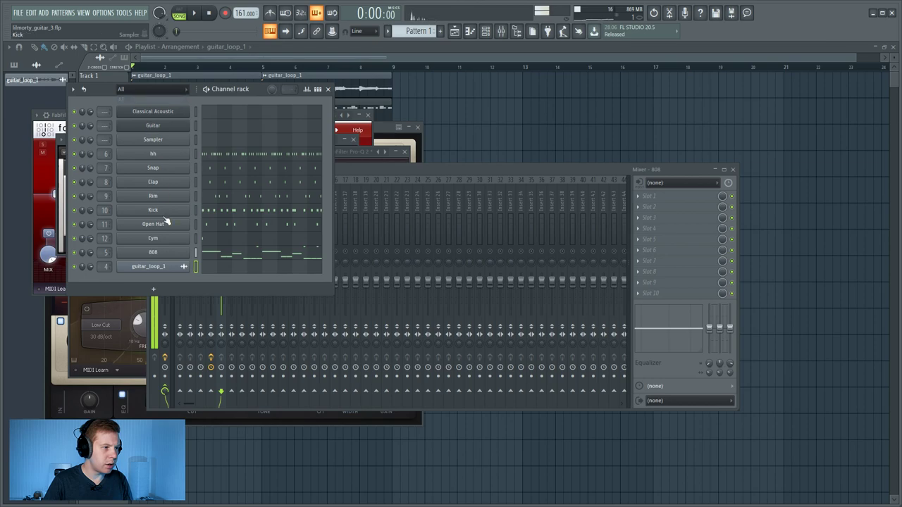
Step: Raise the precomputed Boost slightly in the 808 channel's sampler settings and play the song
{"action": "left_click", "coordinate": [167, 254]}
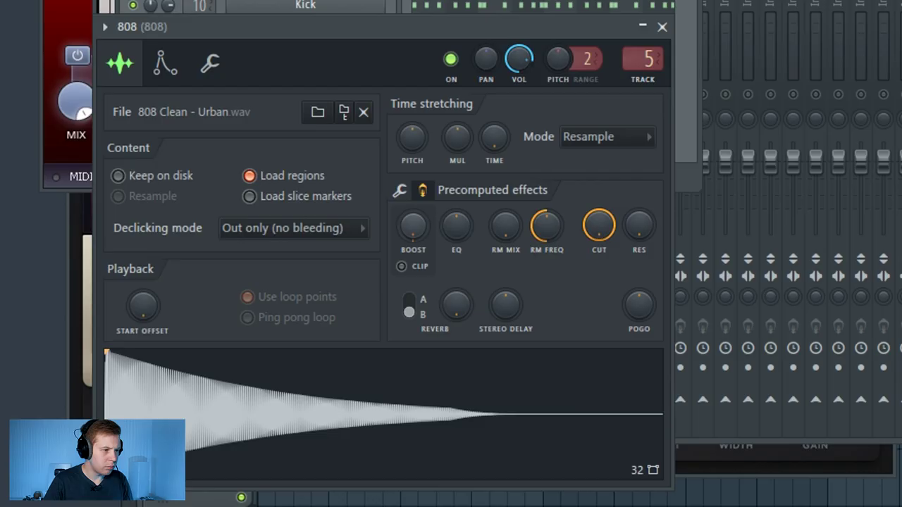
{"action": "mouse_move", "coordinate": [418, 240]}
{"action": "left_mouse_down"}
{"action": "mouse_move", "coordinate": [417, 204]}
{"action": "mouse_move", "coordinate": [417, 246]}
{"action": "mouse_move", "coordinate": [421, 228]}
{"action": "left_mouse_up"}
{"action": "key", "text": "space"}
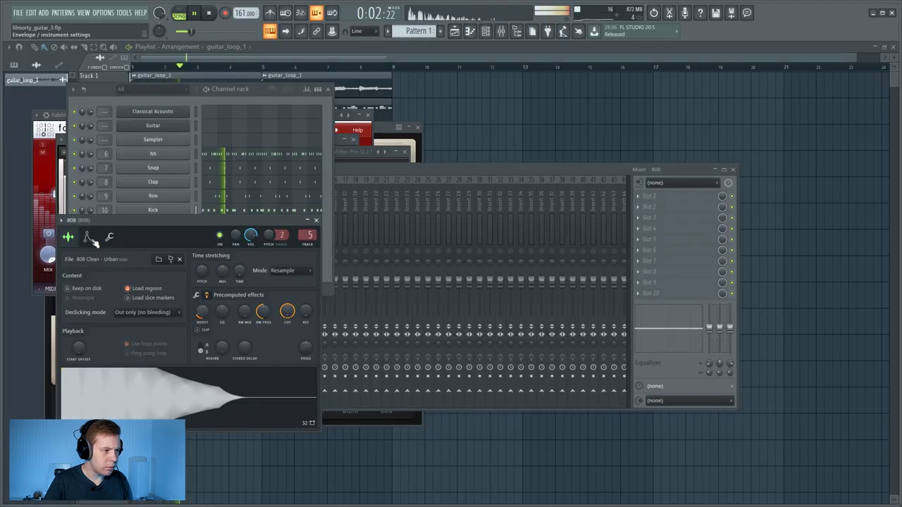
Step: Enable the 808's volume envelope and shape it with a decay of about half and a very short attack
{"action": "left_click", "coordinate": [165, 62]}
{"action": "left_click_drag", "start_coordinate": [141, 224], "coordinate": [301, 159]}
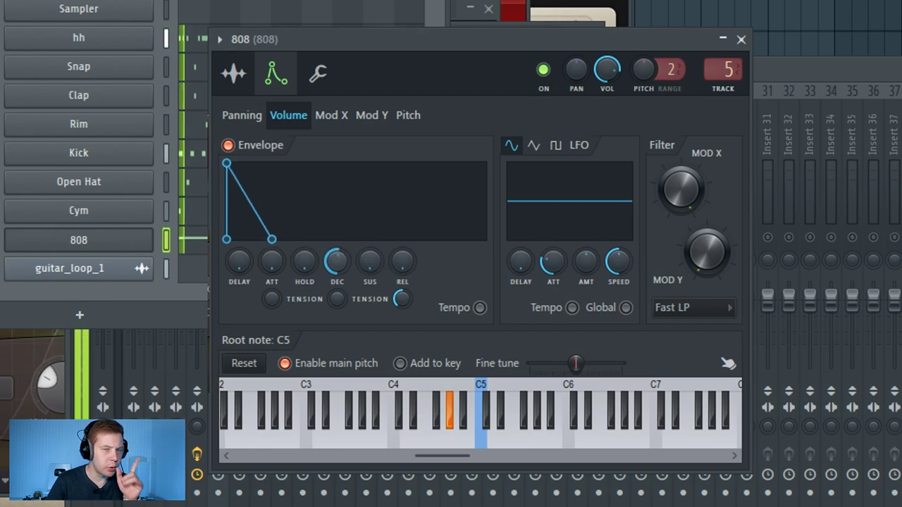
{"action": "left_click_drag", "start_coordinate": [337, 261], "coordinate": [337, 303]}
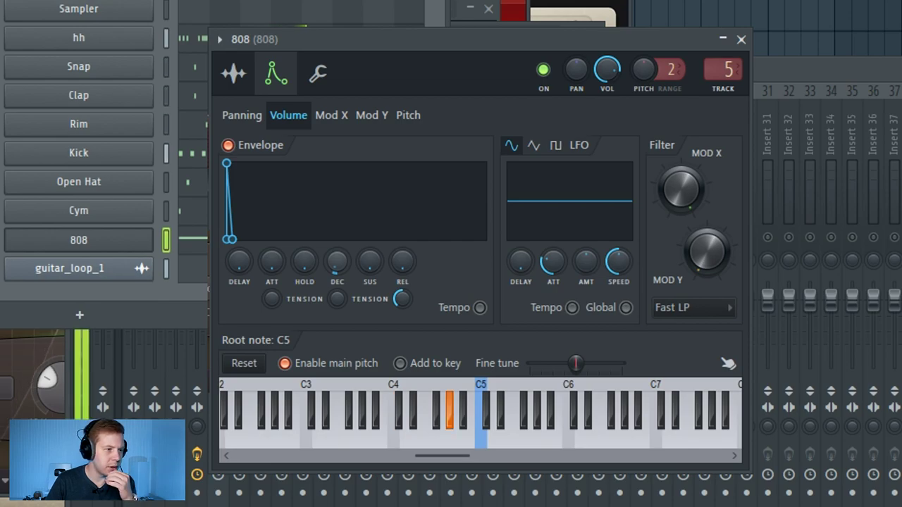
{"action": "left_click_drag", "start_coordinate": [337, 261], "coordinate": [337, 246]}
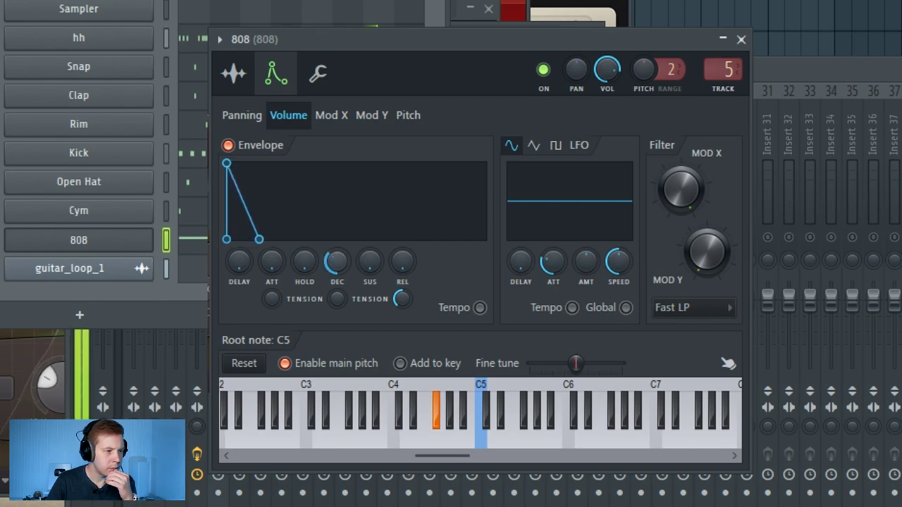
{"action": "left_click_drag", "start_coordinate": [337, 261], "coordinate": [337, 254]}
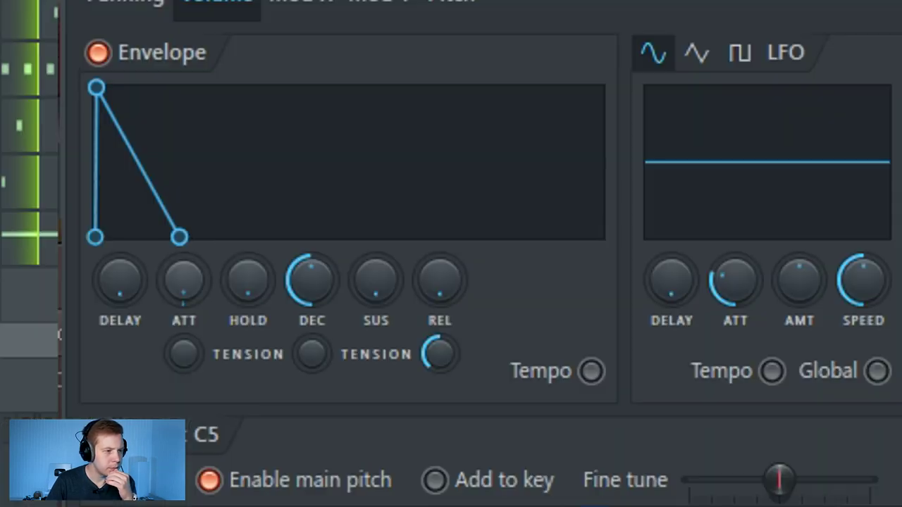
{"action": "left_click_drag", "start_coordinate": [271, 261], "coordinate": [272, 257]}
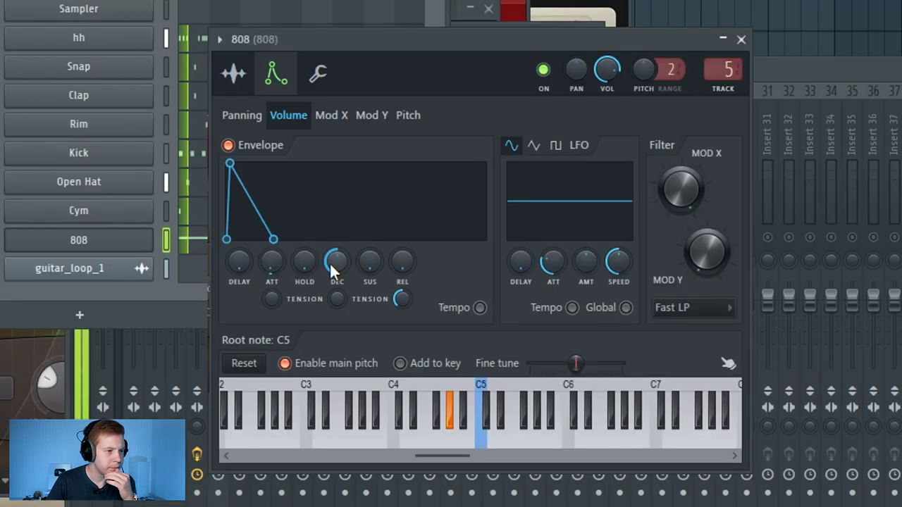
{"action": "left_click", "coordinate": [740, 39]}
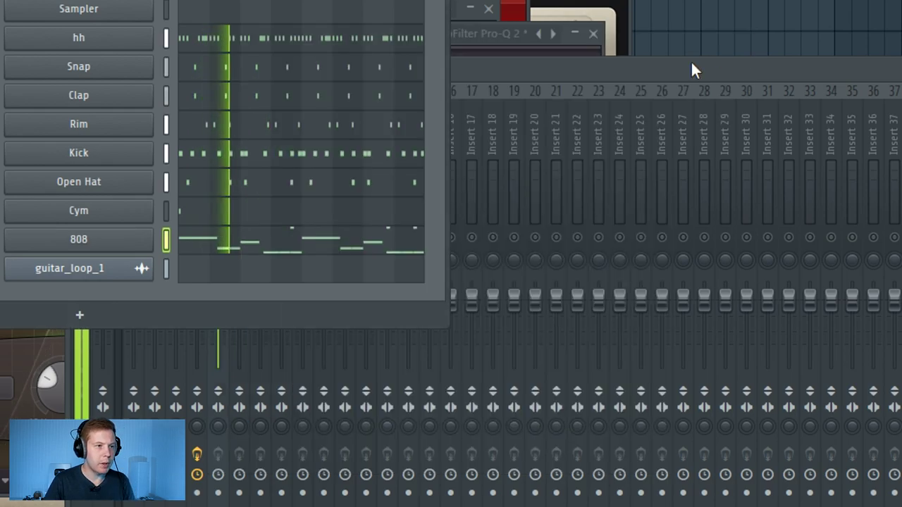
Step: Add Fruity Soft Clipper and Decapitator to the 808 mixer track and lower the soft clipper's threshold
{"action": "key", "text": "F9"}
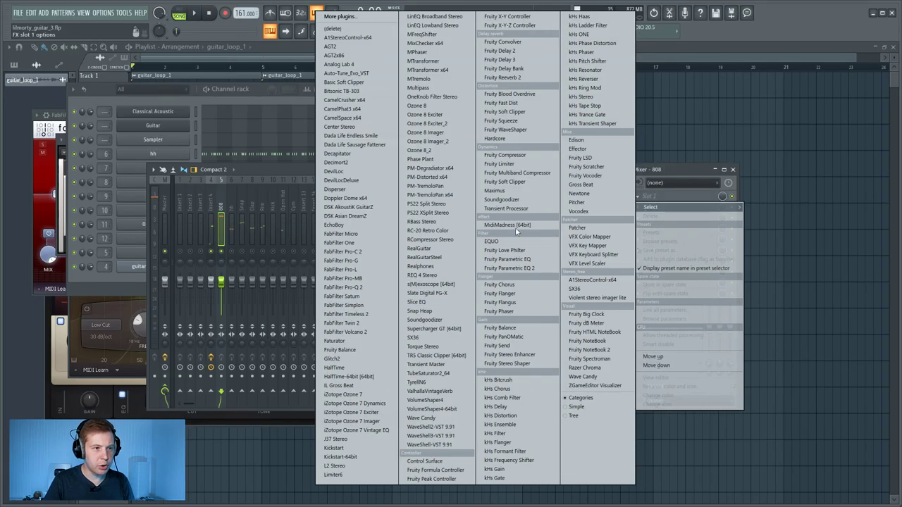
{"action": "left_click", "coordinate": [527, 182]}
{"action": "left_click", "coordinate": [646, 211]}
{"action": "mouse_move", "coordinate": [649, 219]}
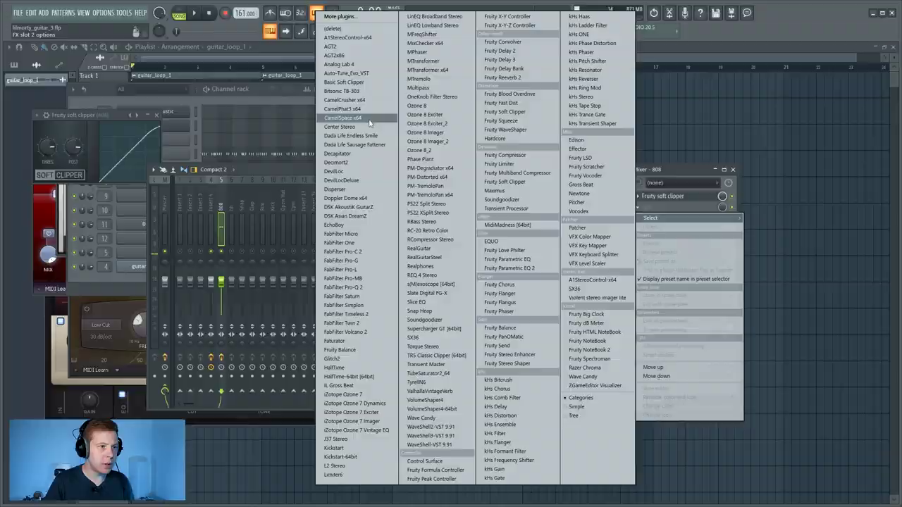
{"action": "left_click", "coordinate": [339, 154]}
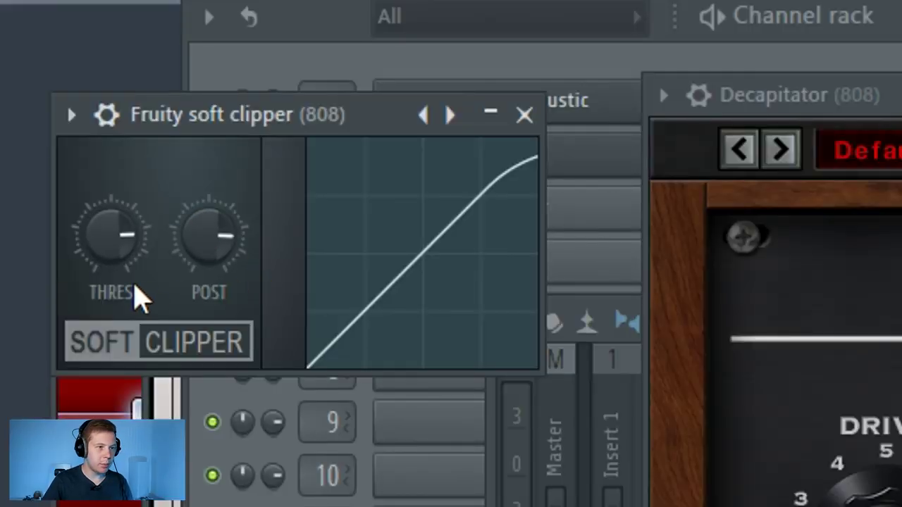
{"action": "left_click_drag", "start_coordinate": [111, 236], "coordinate": [110, 268]}
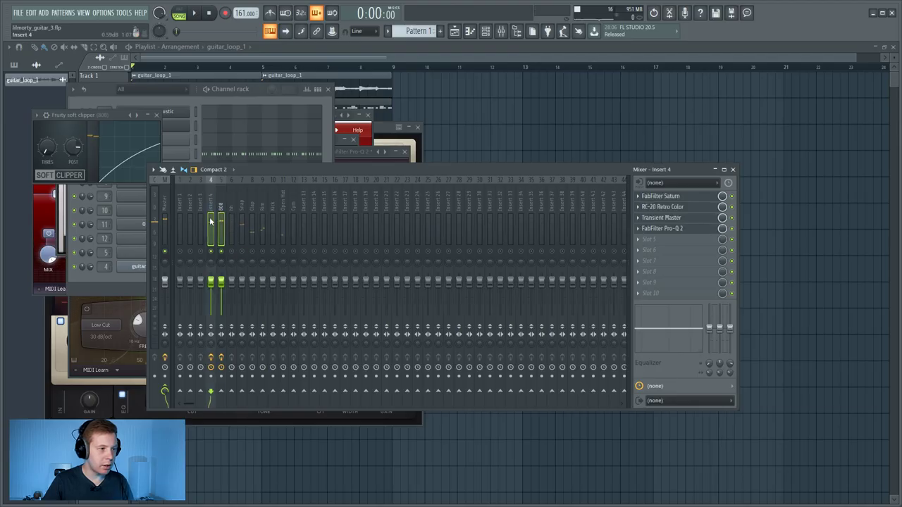
Step: Add Fruity Reeverb 2 to the hh mixer track, load the low_rev preset and turn its wet level down
{"action": "left_click", "coordinate": [224, 208]}
{"action": "left_click", "coordinate": [642, 196]}
{"action": "mouse_move", "coordinate": [650, 207]}
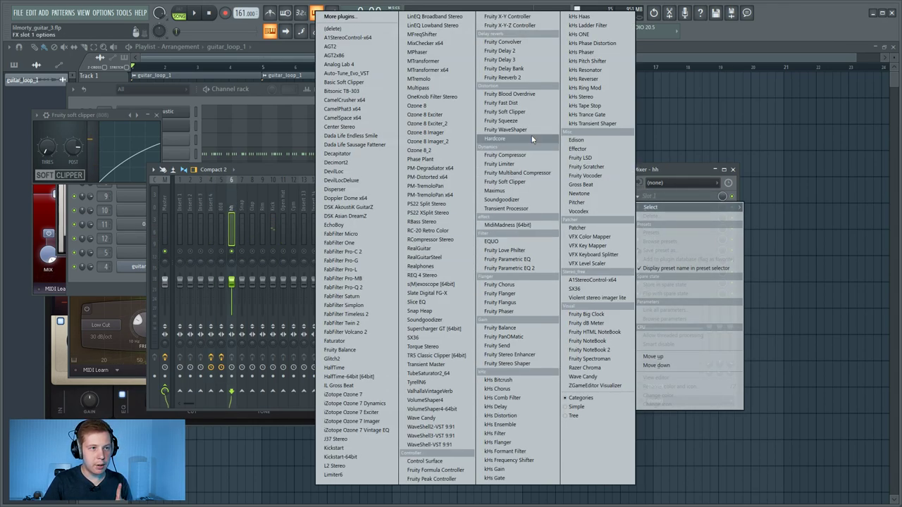
{"action": "left_click", "coordinate": [523, 79]}
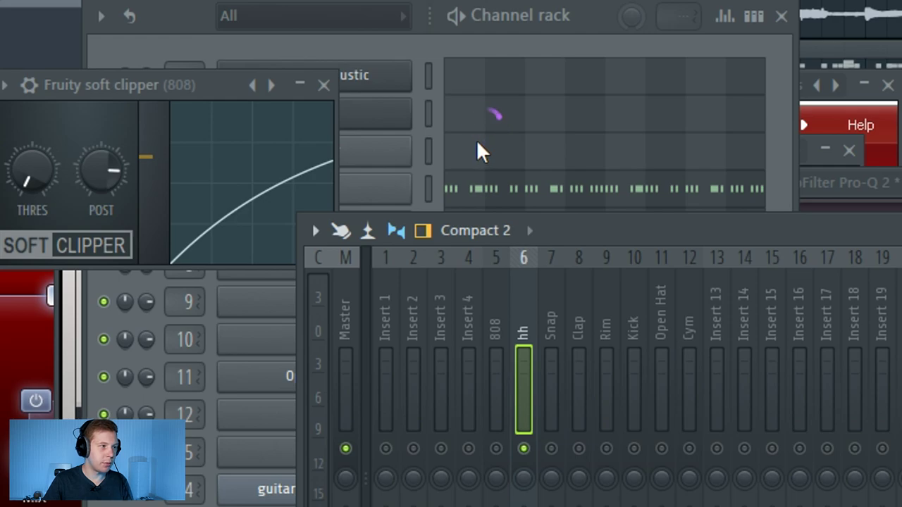
{"action": "left_click", "coordinate": [644, 149]}
{"action": "left_click", "coordinate": [698, 264]}
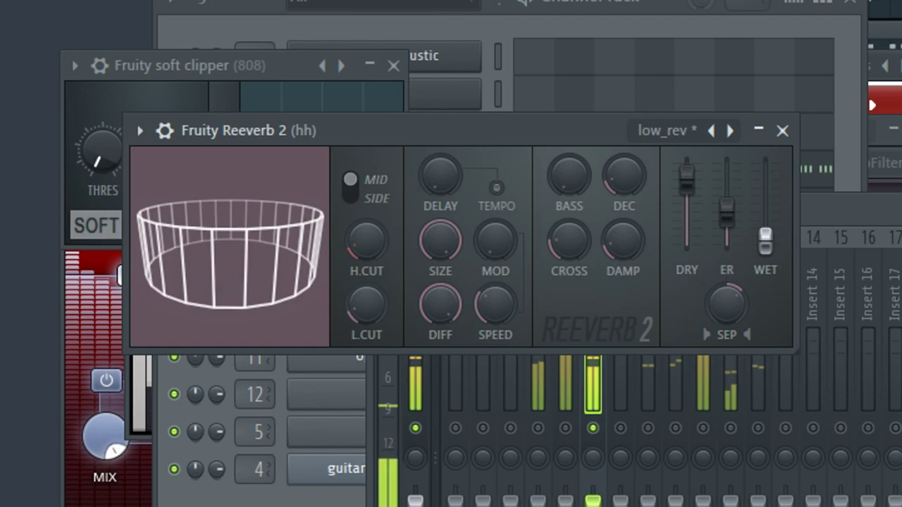
{"action": "left_click_drag", "start_coordinate": [296, 170], "coordinate": [304, 182]}
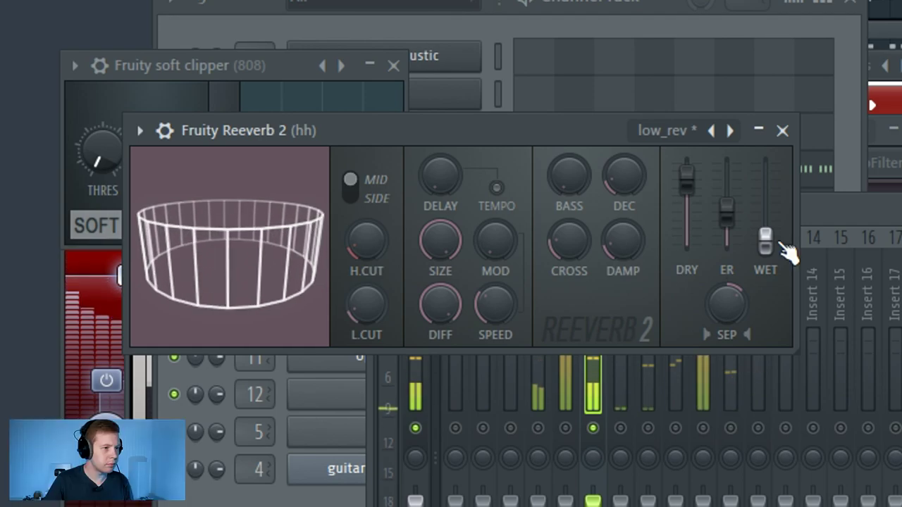
Step: Add Fruity Stereo Shaper to the second slot of the hh track and lower the track's level to -4.2 dB
{"action": "left_click", "coordinate": [639, 208]}
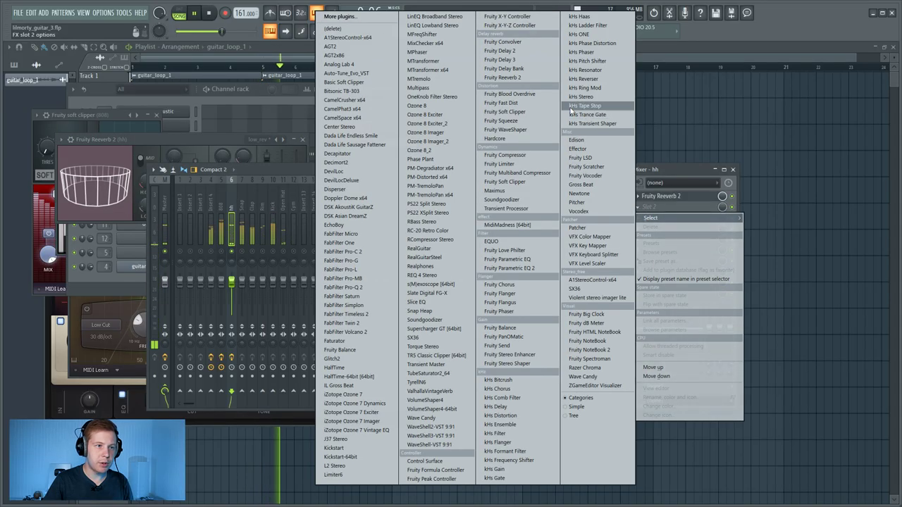
{"action": "left_click", "coordinate": [505, 364]}
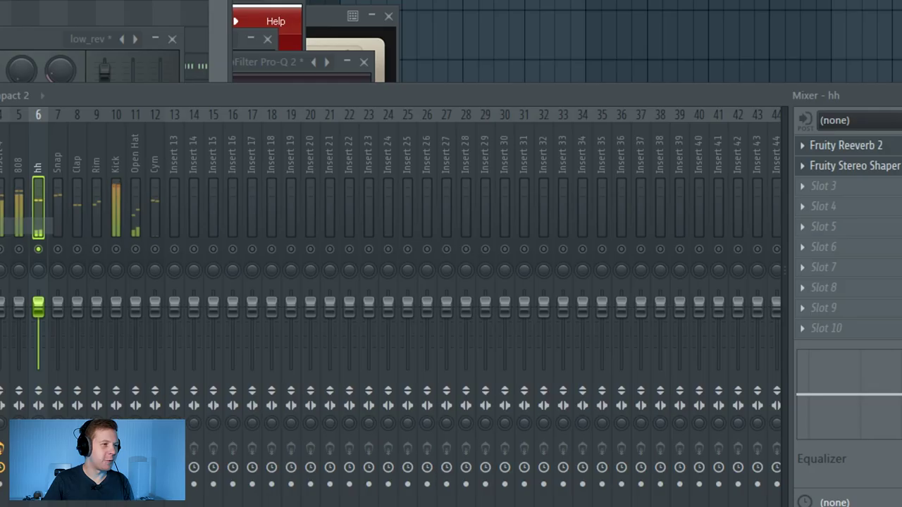
{"action": "left_click_drag", "start_coordinate": [0, 57], "coordinate": [178, 82]}
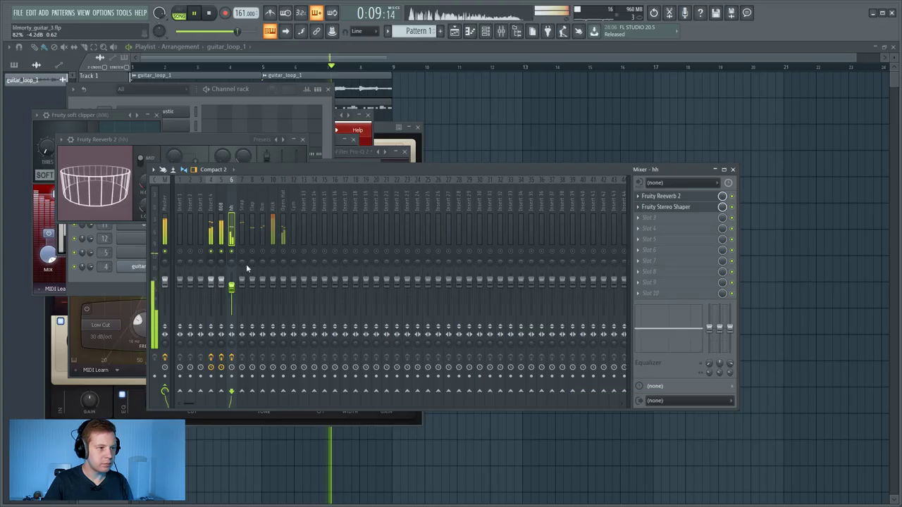
Step: Add Fruity Reeverb 2 to the Snap mixer track, load one of its presets and adjust the reverb level
{"action": "left_click", "coordinate": [245, 243]}
{"action": "left_click", "coordinate": [646, 220]}
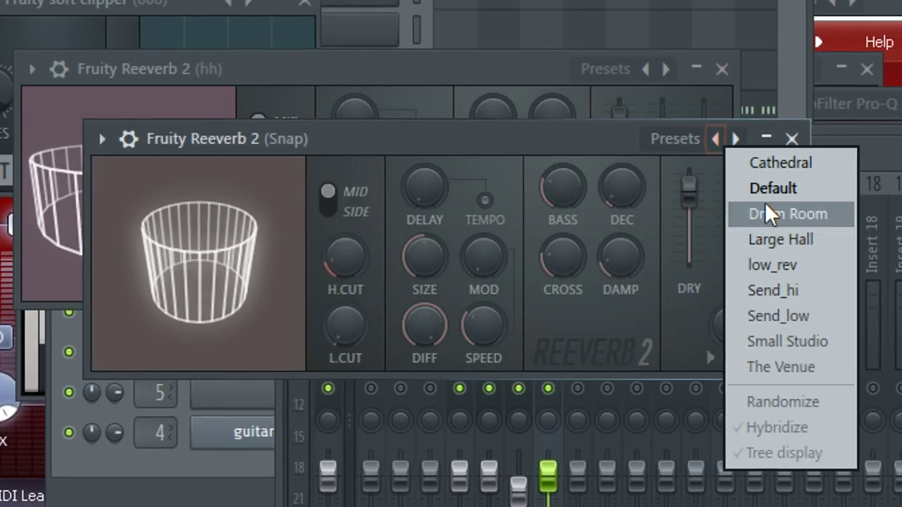
{"action": "left_click", "coordinate": [771, 235]}
{"action": "left_click_drag", "start_coordinate": [718, 317], "coordinate": [714, 308]}
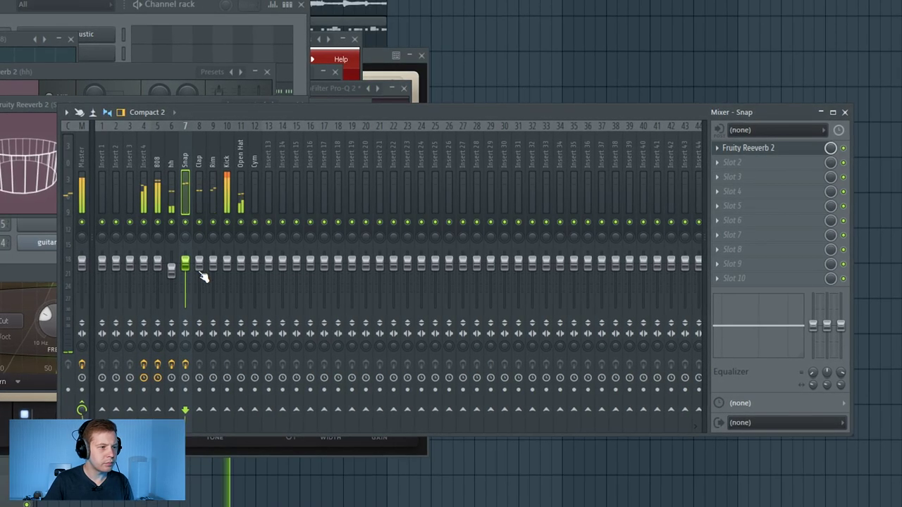
Step: Lower the Clap mixer track's level slightly while listening to the song
{"action": "left_click", "coordinate": [254, 287]}
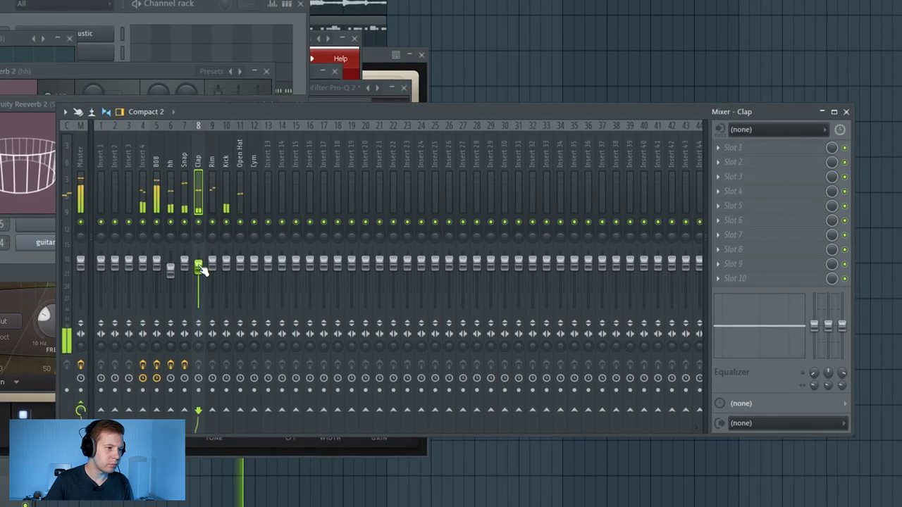
{"action": "left_click", "coordinate": [182, 161]}
{"action": "left_click", "coordinate": [901, 267]}
{"action": "left_click", "coordinate": [901, 268]}
{"action": "left_click_drag", "start_coordinate": [777, 241], "coordinate": [777, 247]}
Step: Add Fruity Stereo Shaper to the first slot of the Open Hat mixer track
{"action": "left_click", "coordinate": [847, 159]}
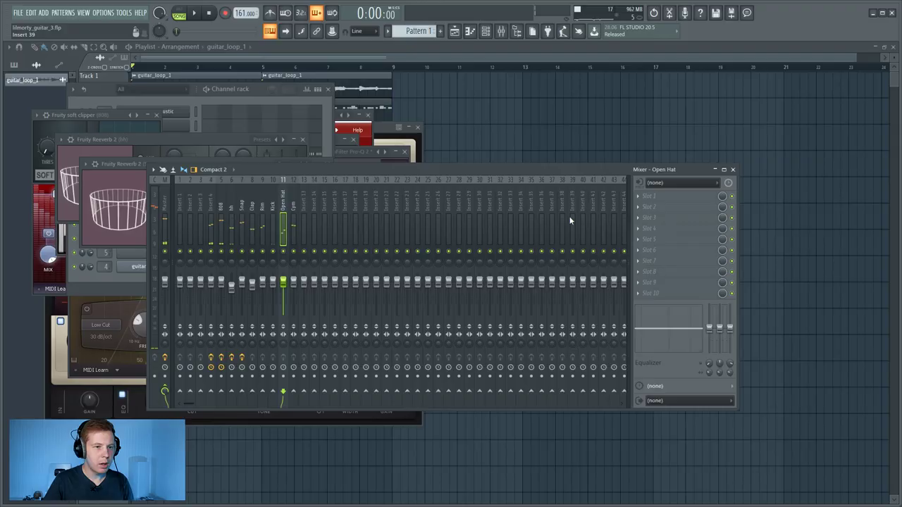
{"action": "left_click", "coordinate": [648, 196]}
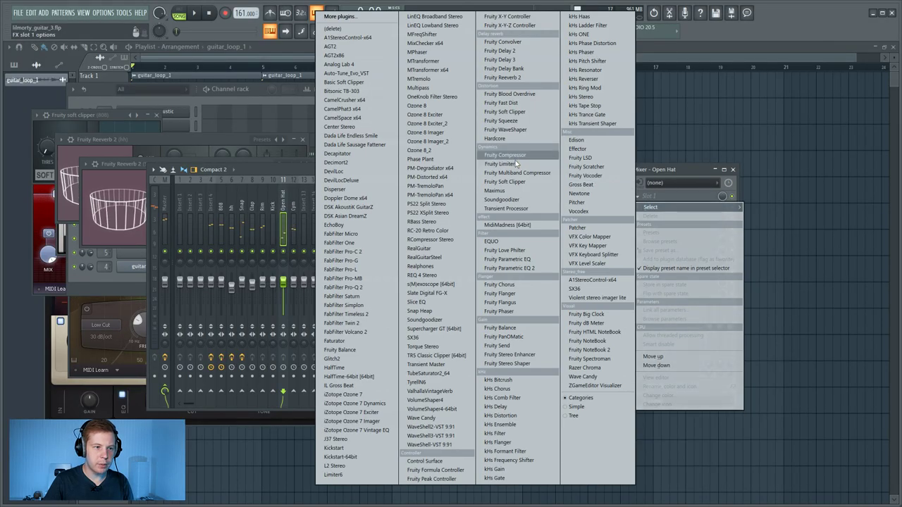
{"action": "left_click", "coordinate": [503, 363]}
Step: Switch the Fruity Stereo Shaper on the Cym mixer track to its next preset and unmute Insert 4
{"action": "left_click", "coordinate": [433, 254]}
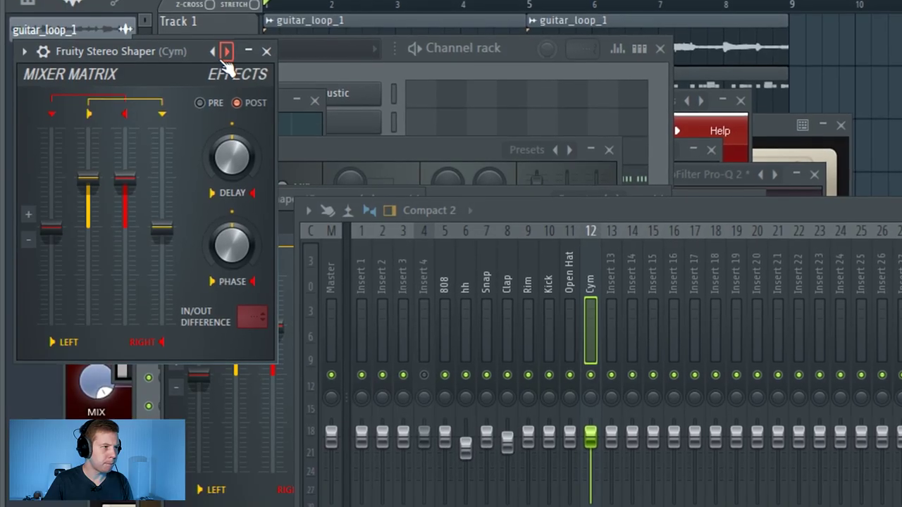
{"action": "left_click", "coordinate": [227, 49]}
{"action": "left_click", "coordinate": [307, 227]}
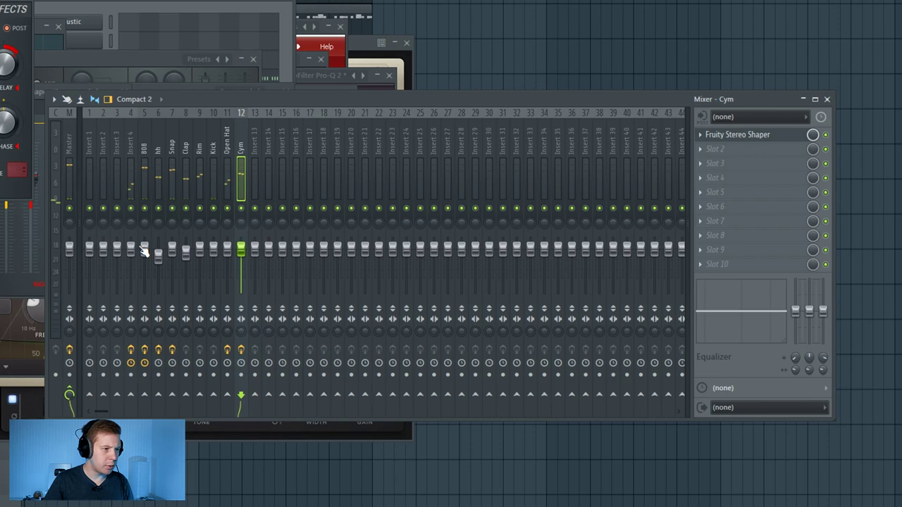
Step: Lower the levels of the Insert 4 and 808 mixer tracks to balance them against the drums
{"action": "left_click_drag", "start_coordinate": [131, 248], "coordinate": [130, 291]}
{"action": "mouse_move", "coordinate": [144, 249]}
{"action": "left_mouse_down"}
{"action": "mouse_move", "coordinate": [145, 287]}
{"action": "mouse_move", "coordinate": [131, 249]}
{"action": "left_mouse_up"}
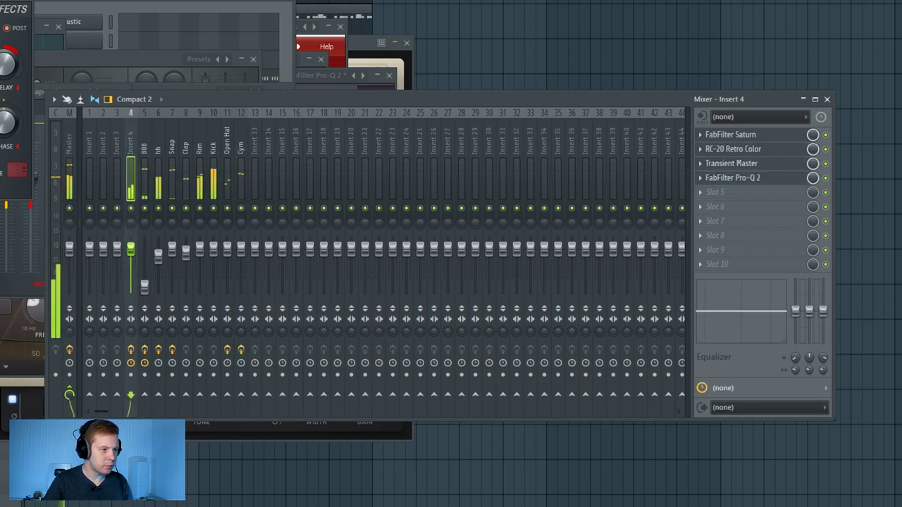
{"action": "left_click_drag", "start_coordinate": [143, 282], "coordinate": [131, 251]}
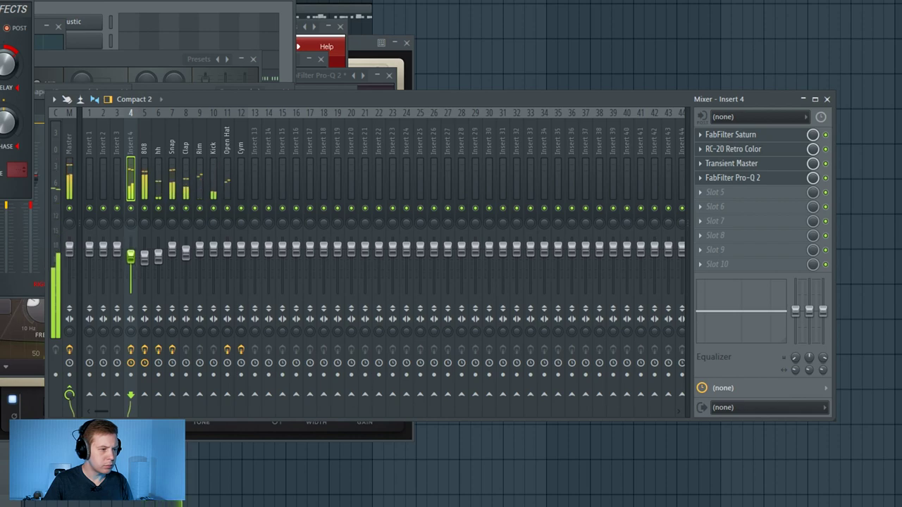
{"action": "left_click", "coordinate": [144, 255]}
{"action": "left_click", "coordinate": [186, 252]}
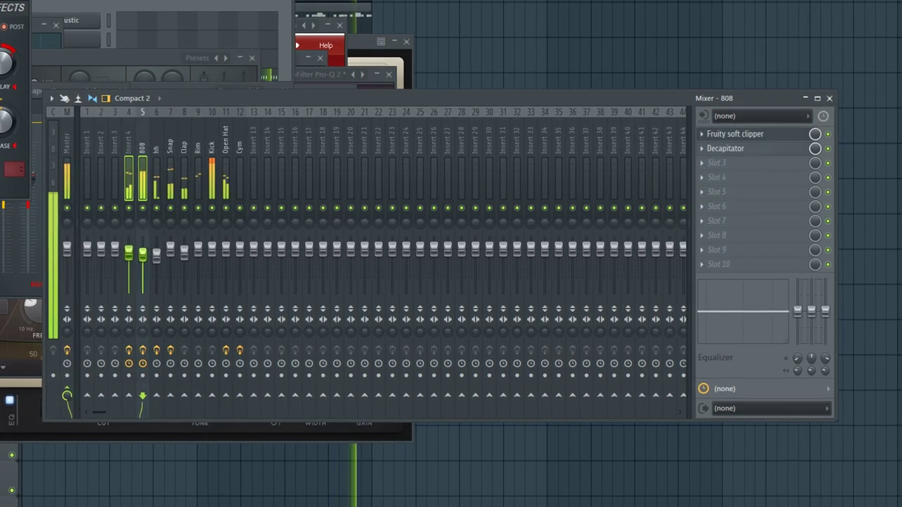
{"action": "left_click_drag", "start_coordinate": [143, 255], "coordinate": [157, 257]}
Step: Raise the Rim mixer track's level slightly and lower the Open Hat and Cym tracks
{"action": "left_click_drag", "start_coordinate": [225, 249], "coordinate": [196, 246]}
{"action": "left_click", "coordinate": [224, 255]}
{"action": "left_click", "coordinate": [237, 252]}
Step: Add Ozone 8 to the second slot of the Master track and load a preset in its Exciter module
{"action": "left_click", "coordinate": [62, 146]}
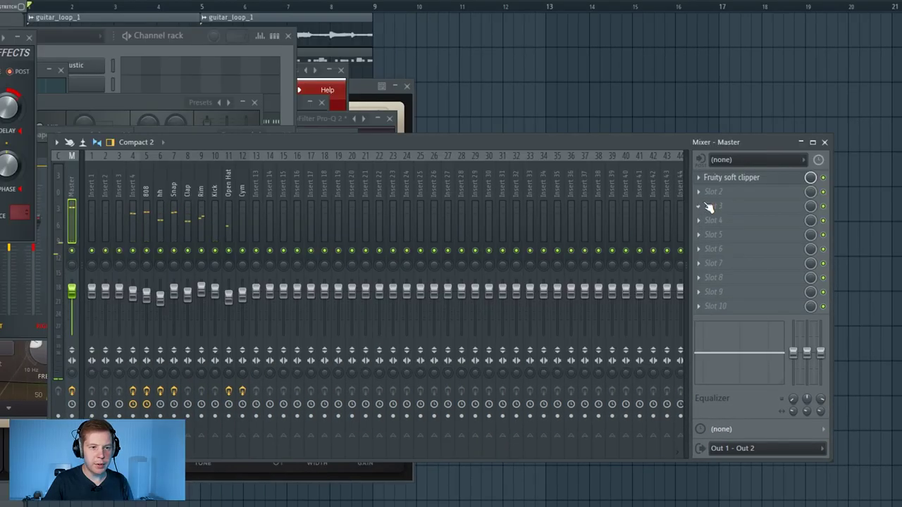
{"action": "left_click", "coordinate": [708, 207]}
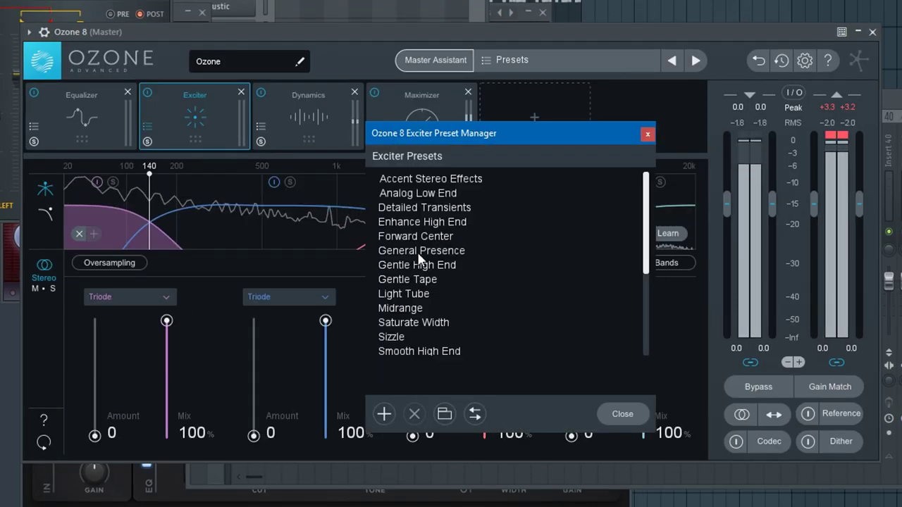
{"action": "left_click", "coordinate": [424, 208]}
{"action": "left_click", "coordinate": [417, 265]}
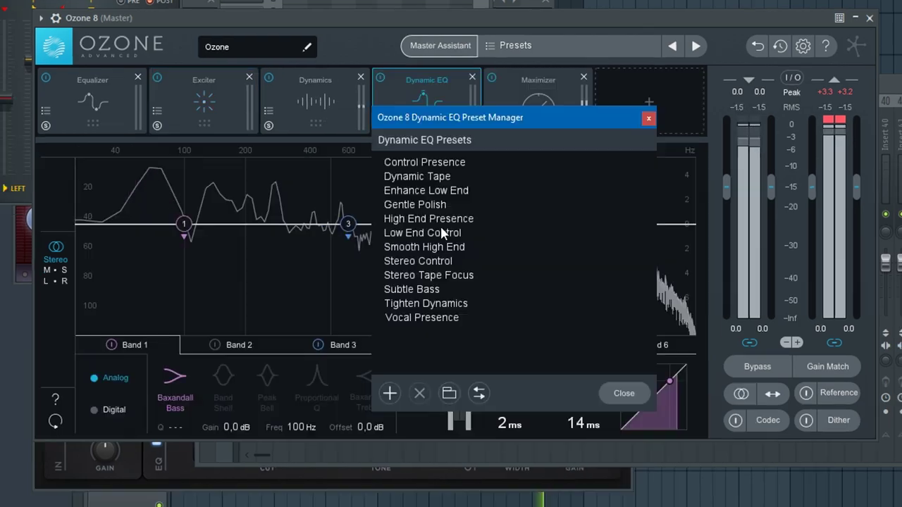
Step: Load the Low End Control preset in Ozone 8's Dynamic EQ module
{"action": "left_click", "coordinate": [430, 233]}
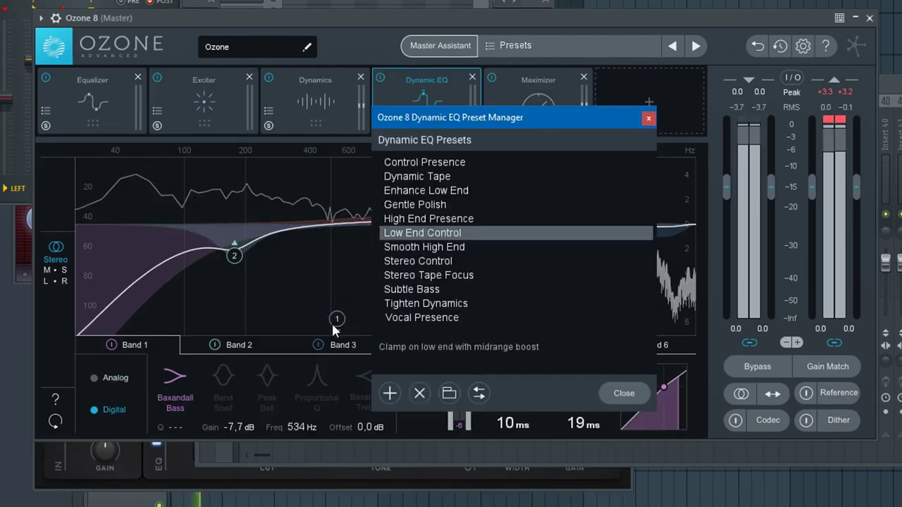
{"action": "left_click", "coordinate": [648, 117]}
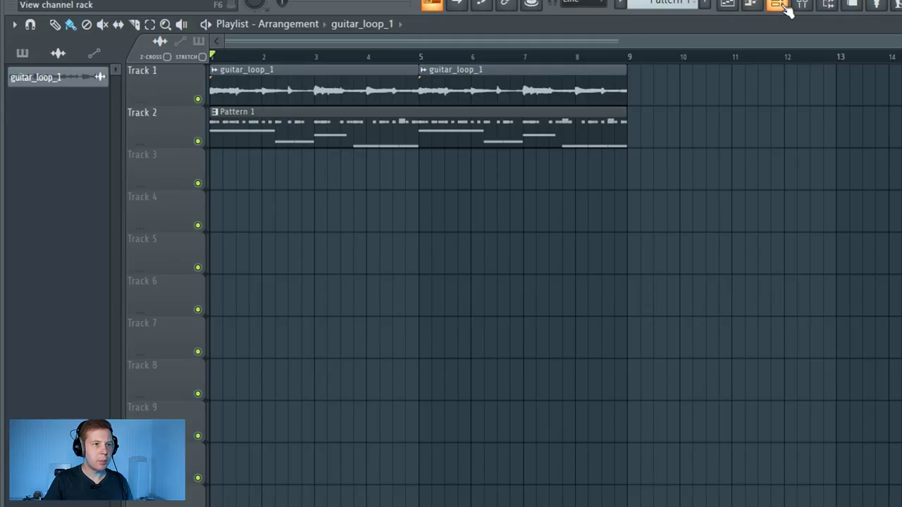
Step: Split Pattern 1 into separate patterns for each channel
{"action": "left_click", "coordinate": [784, 5]}
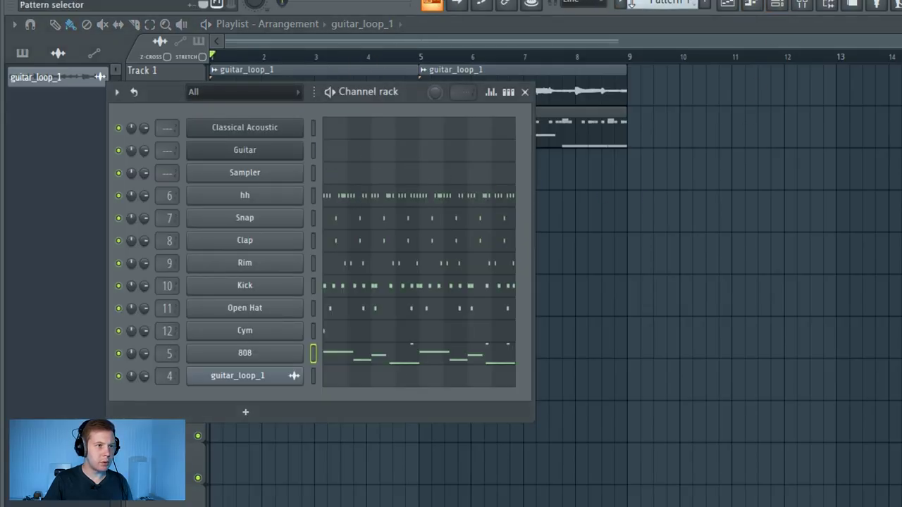
{"action": "left_click", "coordinate": [663, 2]}
{"action": "left_click", "coordinate": [766, 239]}
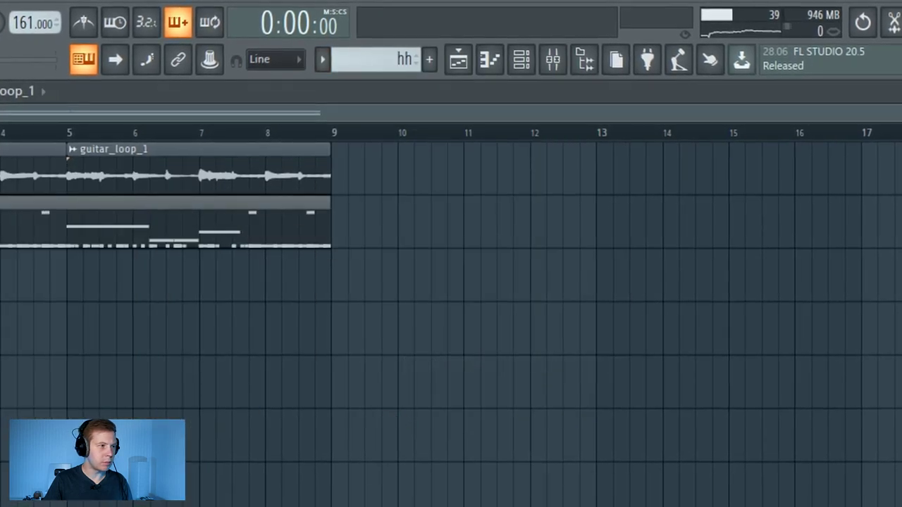
{"action": "key", "text": "space"}
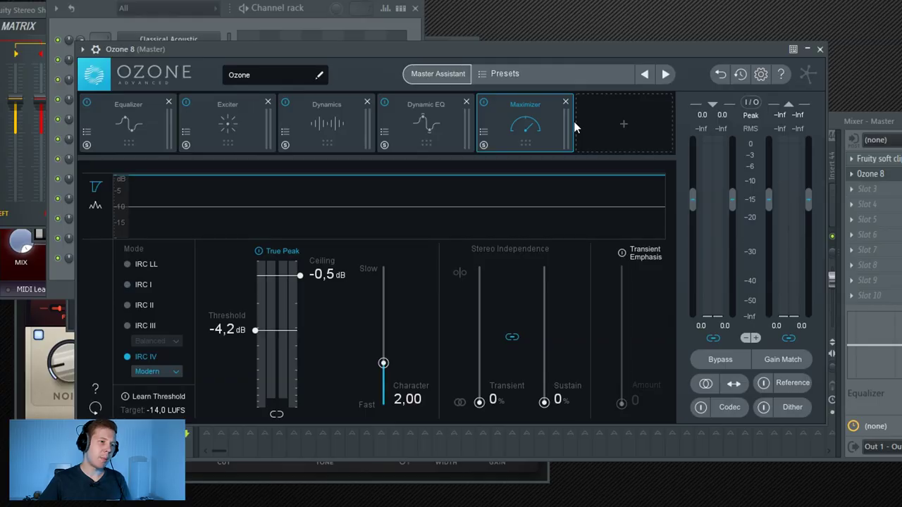
Step: Review the Ozone 8 modules on the Master track and remove the Equalizer module
{"action": "left_click", "coordinate": [438, 125]}
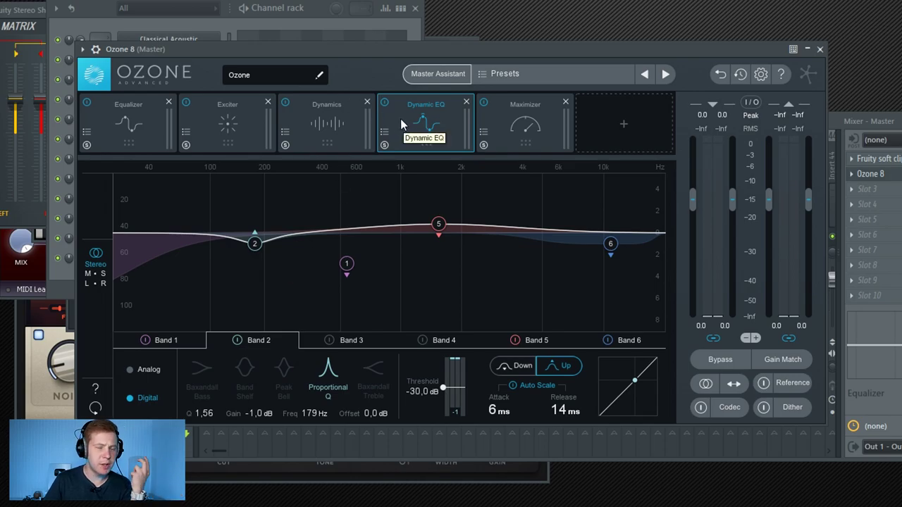
{"action": "left_click", "coordinate": [233, 122]}
{"action": "left_click", "coordinate": [120, 126]}
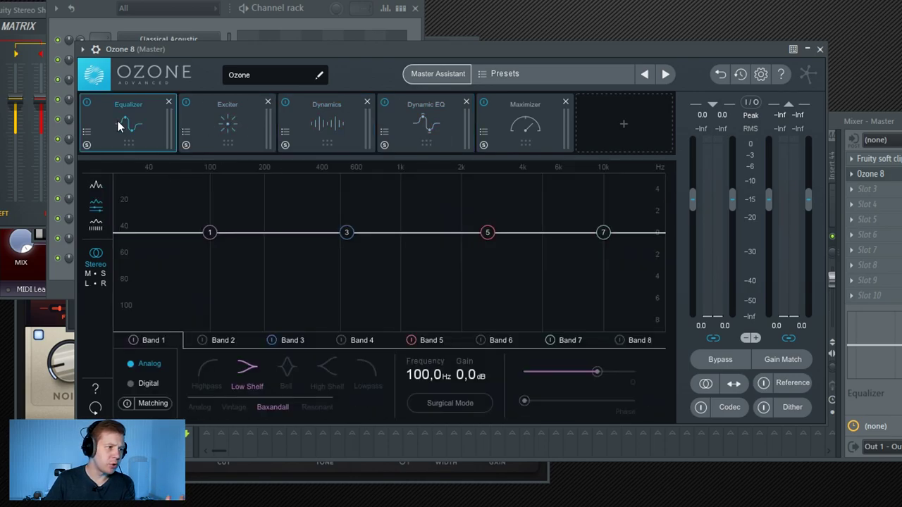
{"action": "left_click", "coordinate": [168, 103]}
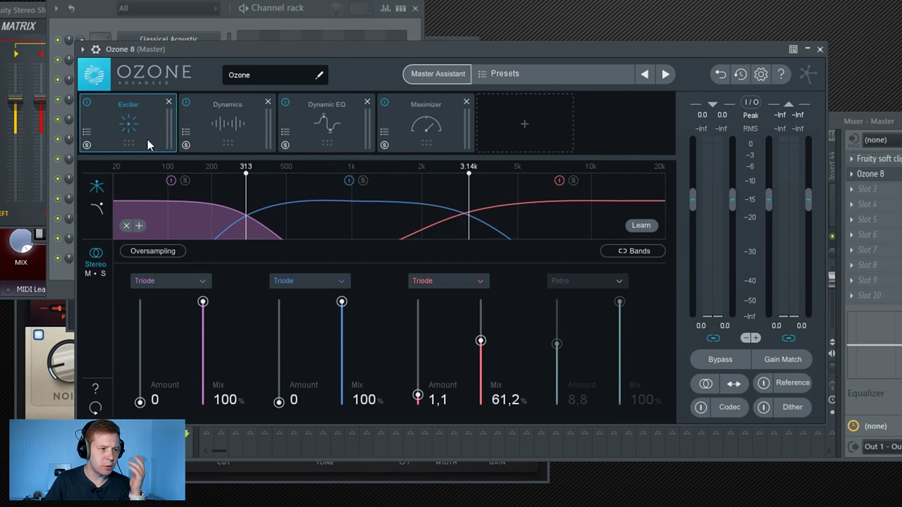
Step: Examine Ozone 8's Dynamics, Dynamic EQ and Maximizer settings and close the plugin
{"action": "left_click", "coordinate": [210, 132]}
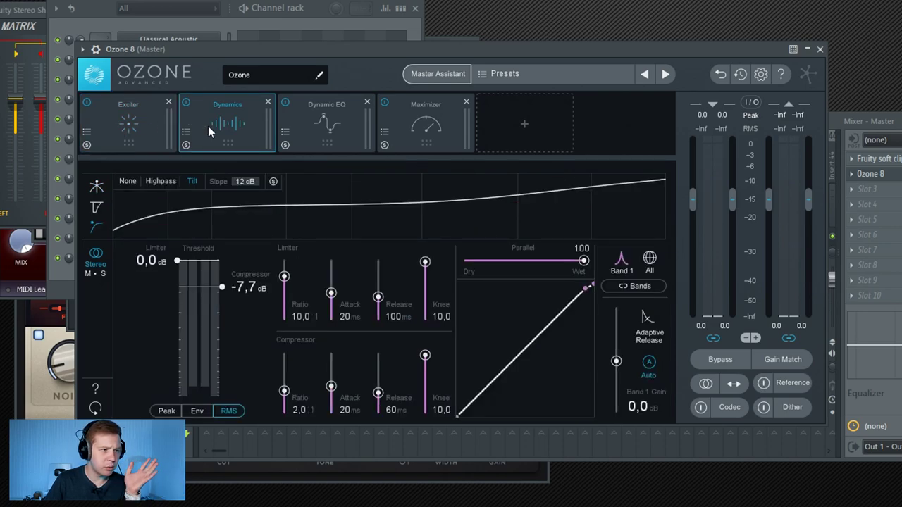
{"action": "left_click", "coordinate": [306, 135]}
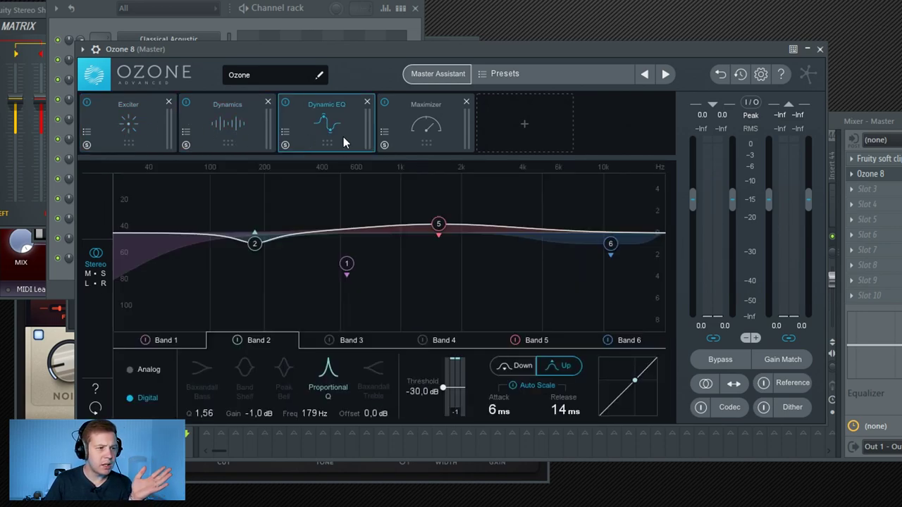
{"action": "left_click", "coordinate": [435, 146]}
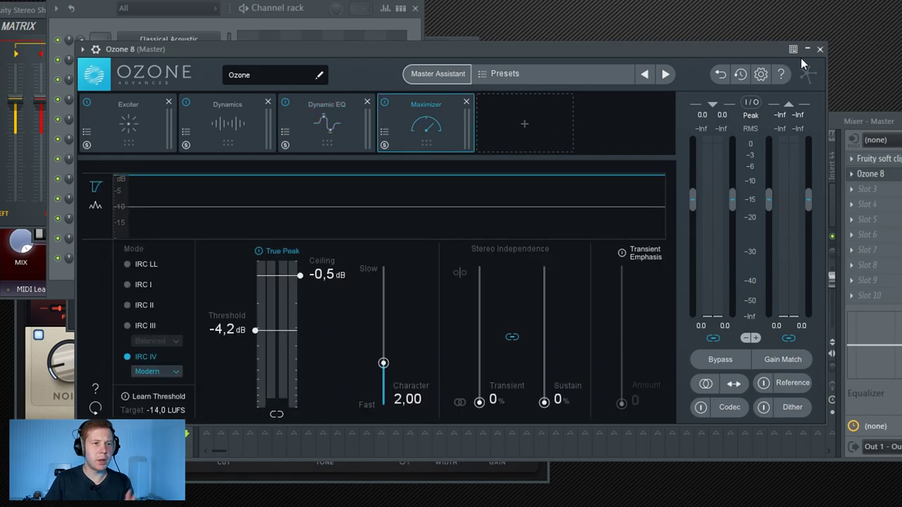
{"action": "left_click", "coordinate": [821, 50]}
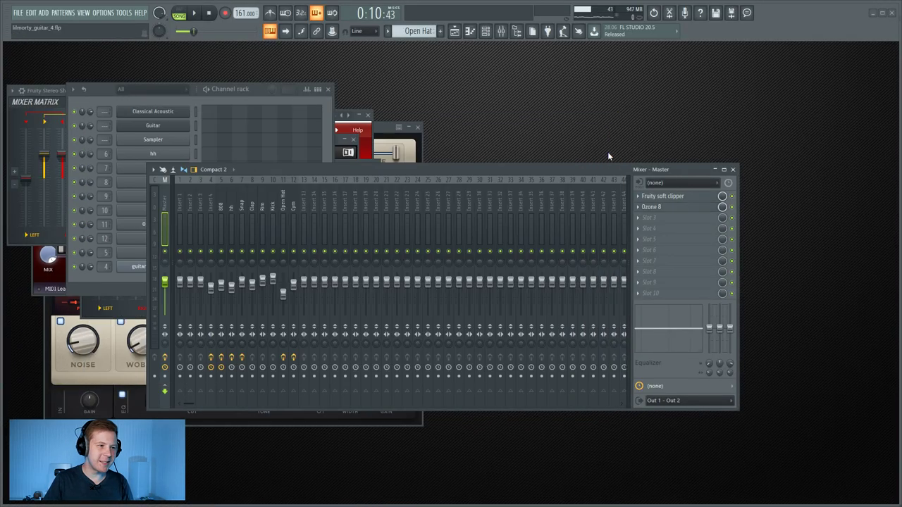
Step: Show the playlist and play the full song arrangement from the beginning
{"action": "left_click", "coordinate": [454, 31]}
{"action": "key", "text": "space"}
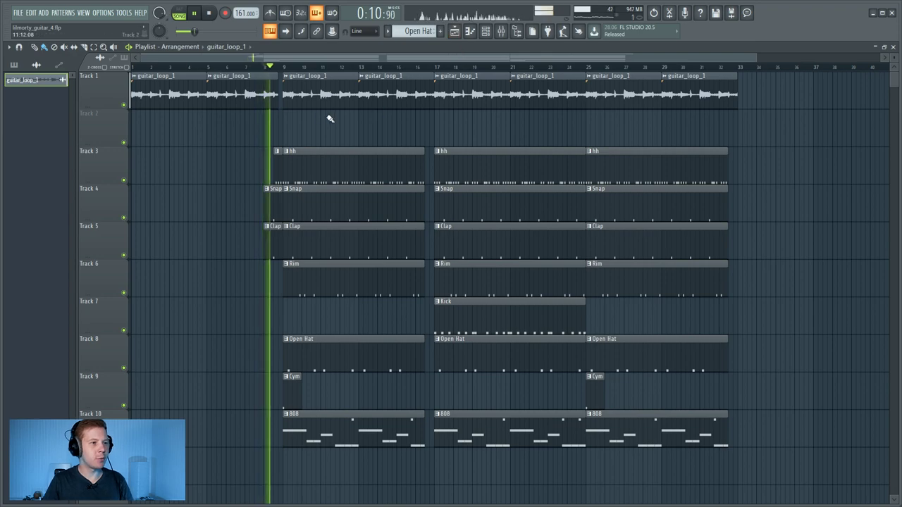
{"action": "key", "text": "space"}
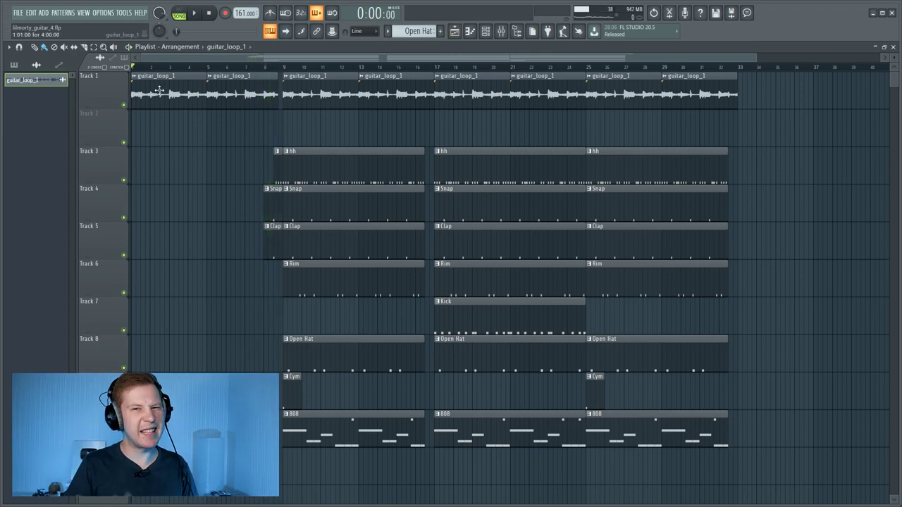
{"action": "key", "text": "space"}
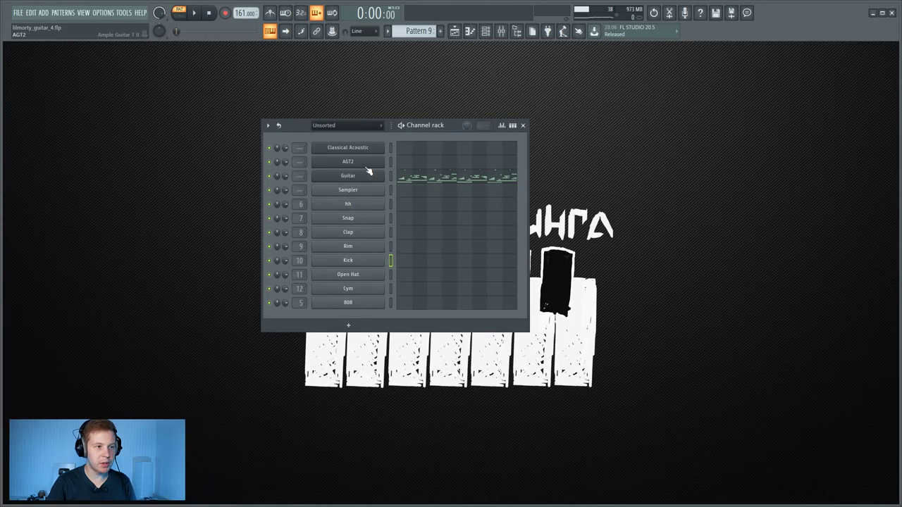
Step: Open the AGT2 guitar channel and insert a second AGT2 instance in the channel rack
{"action": "left_click", "coordinate": [194, 13]}
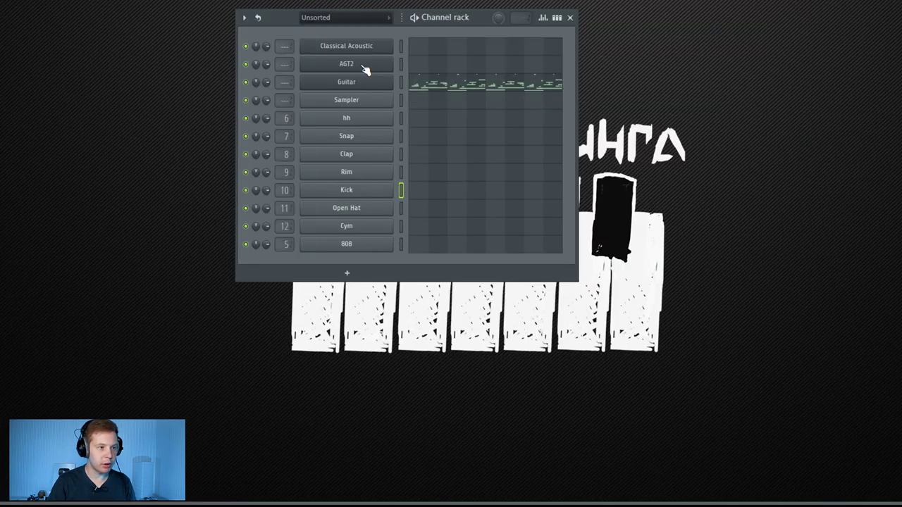
{"action": "left_click", "coordinate": [364, 163]}
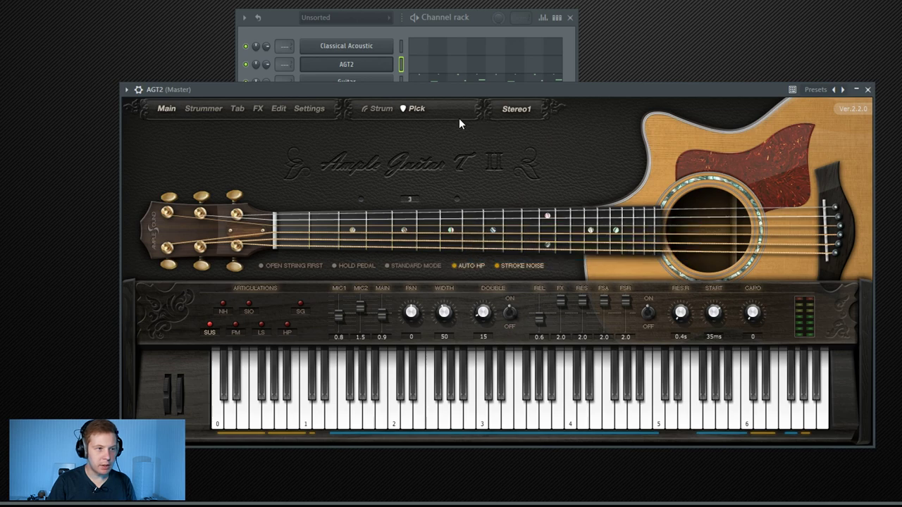
{"action": "right_click", "coordinate": [353, 65]}
{"action": "mouse_move", "coordinate": [435, 147]}
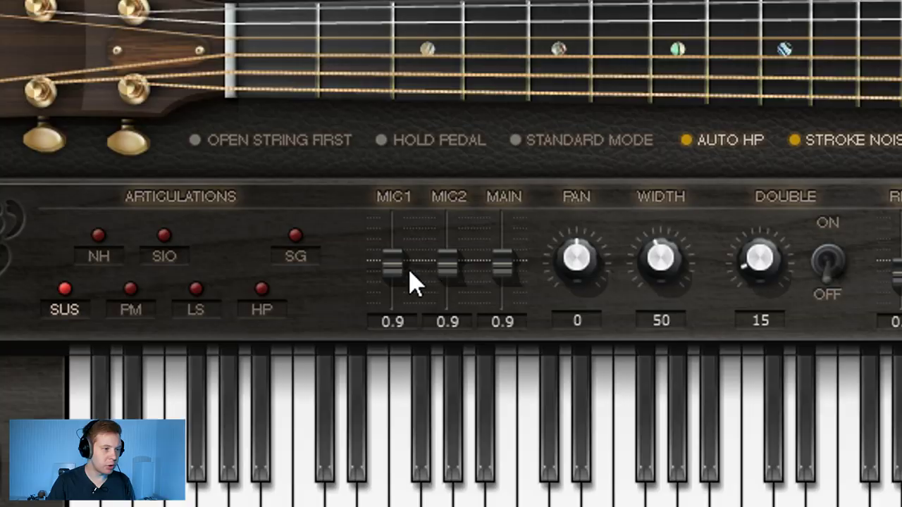
Step: Balance the new AGT2 guitar's microphones with MIC1 at 0.9 and MIC2 at 1.5
{"action": "left_click_drag", "start_coordinate": [231, 259], "coordinate": [248, 250]}
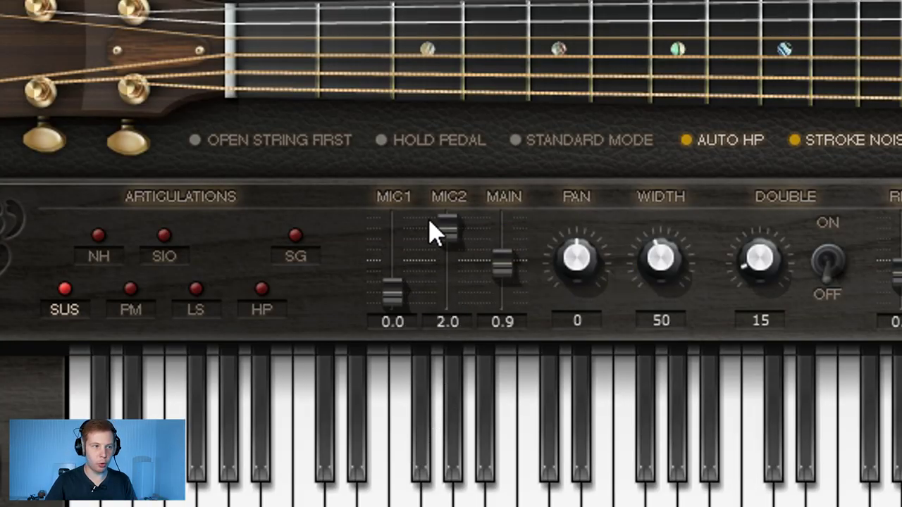
{"action": "left_click_drag", "start_coordinate": [398, 304], "coordinate": [431, 224]}
{"action": "left_click_drag", "start_coordinate": [395, 274], "coordinate": [416, 298]}
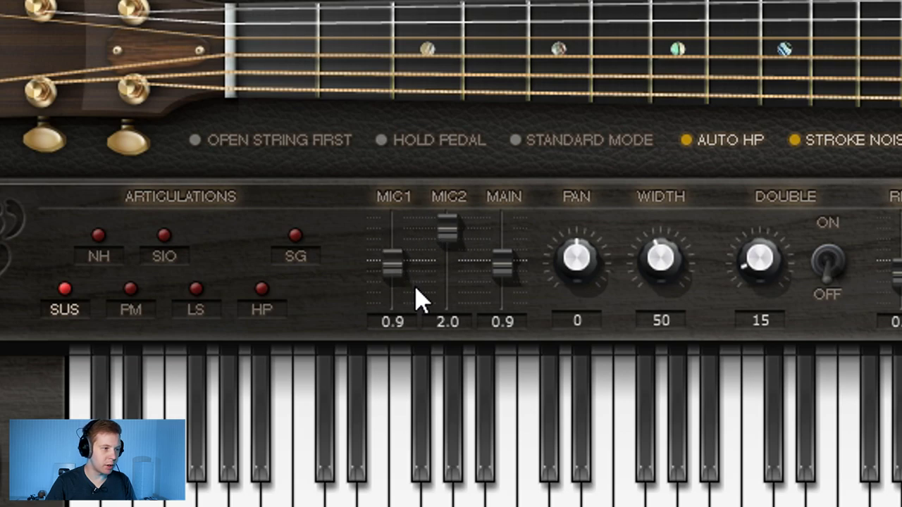
{"action": "left_click_drag", "start_coordinate": [439, 258], "coordinate": [455, 278]}
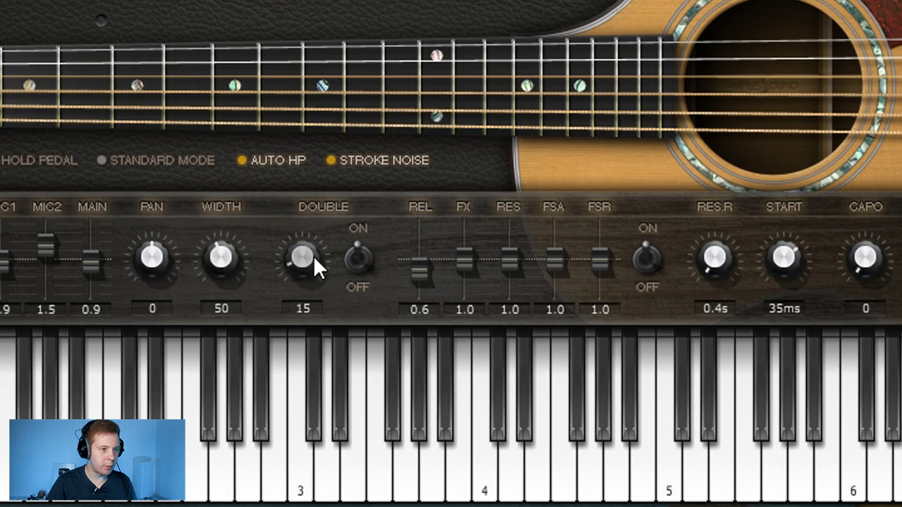
Step: Raise the FX, RES, FSA and FSR gains of the AGT2 guitar to 2.0
{"action": "left_click_drag", "start_coordinate": [314, 256], "coordinate": [310, 266]}
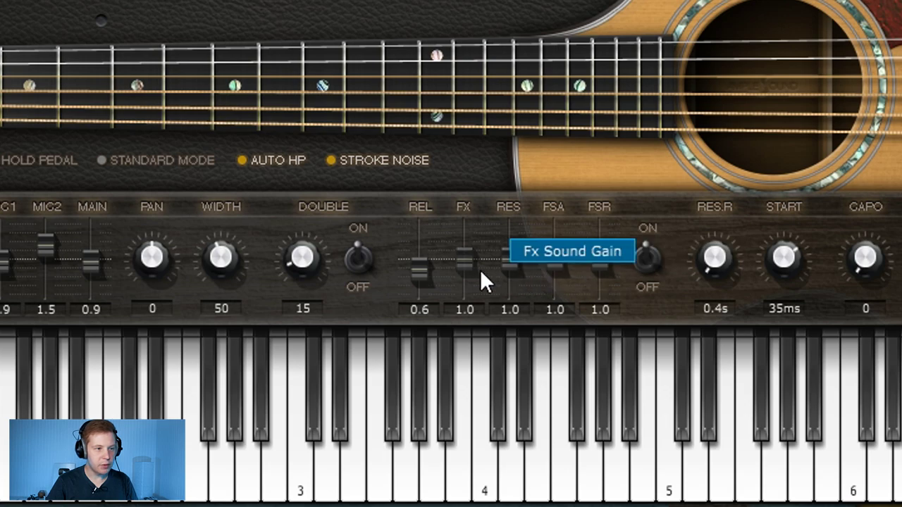
{"action": "left_click_drag", "start_coordinate": [480, 269], "coordinate": [465, 231]}
{"action": "left_click_drag", "start_coordinate": [512, 256], "coordinate": [509, 231]}
{"action": "left_click_drag", "start_coordinate": [554, 257], "coordinate": [599, 231]}
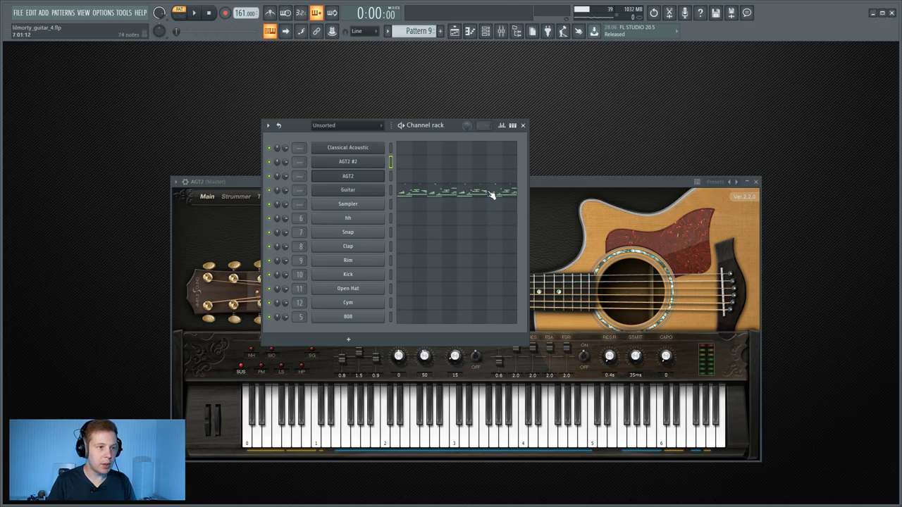
Step: Check the Guitar channel's notes and draw a one-bar A4, C5, E5 chord for AGT2 in bar 1 of Pattern 10
{"action": "left_click", "coordinate": [394, 188]}
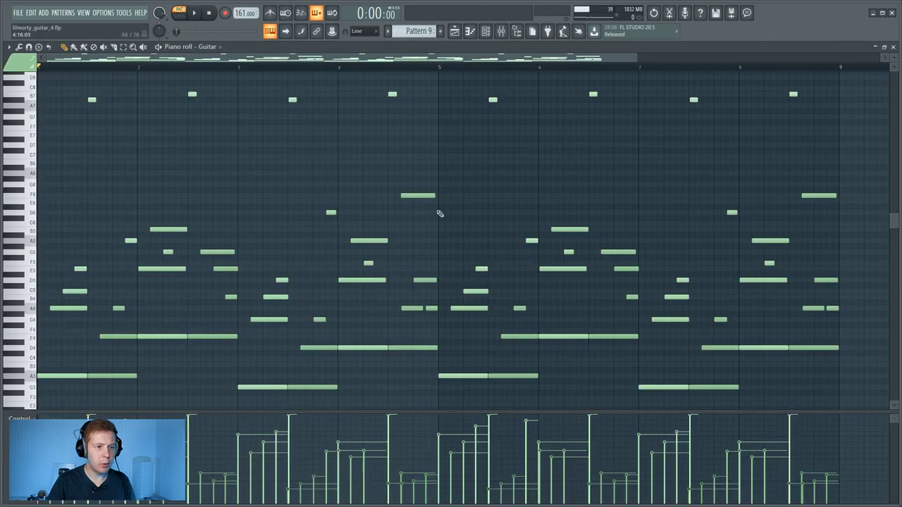
{"action": "left_click", "coordinate": [893, 51]}
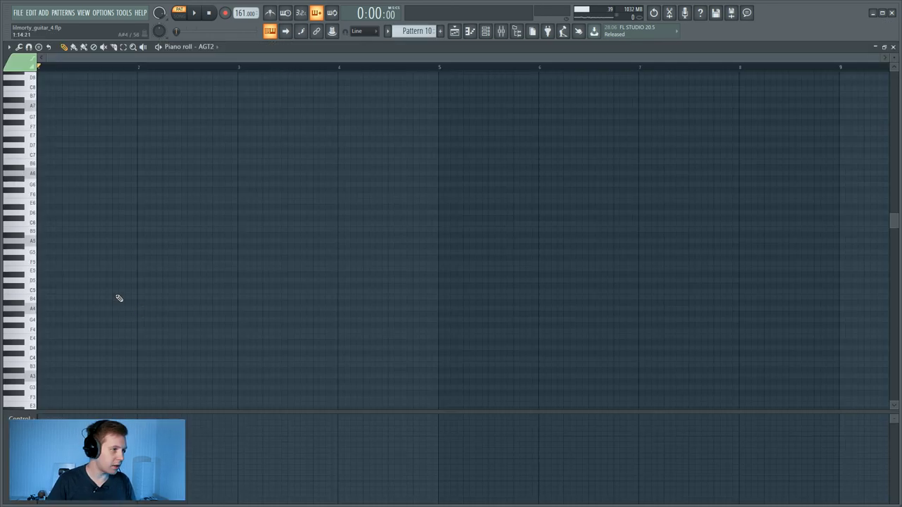
{"action": "left_click", "coordinate": [70, 242]}
{"action": "left_click_drag", "start_coordinate": [48, 241], "coordinate": [139, 242]}
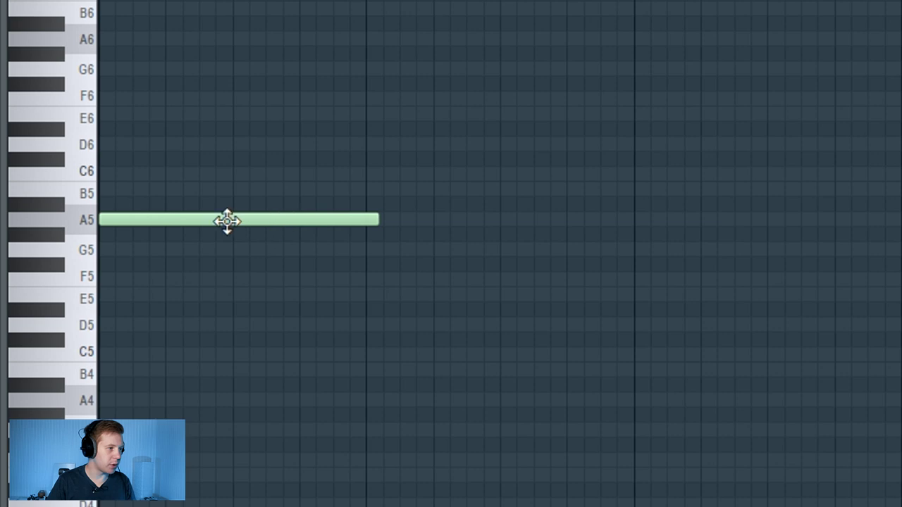
{"action": "left_click", "coordinate": [80, 221]}
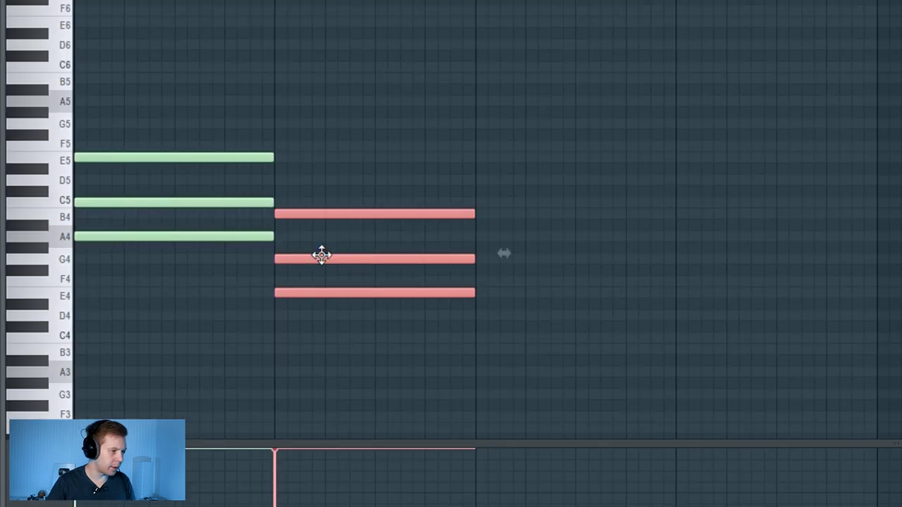
Step: Add one-bar chords of E5, G5, B5 in bar 2 and G4, B4, D5 in bar 3
{"action": "key", "text": "ctrl+b"}
{"action": "right_click", "coordinate": [524, 163]}
{"action": "left_click", "coordinate": [487, 150]}
{"action": "left_click_drag", "start_coordinate": [492, 156], "coordinate": [479, 157]}
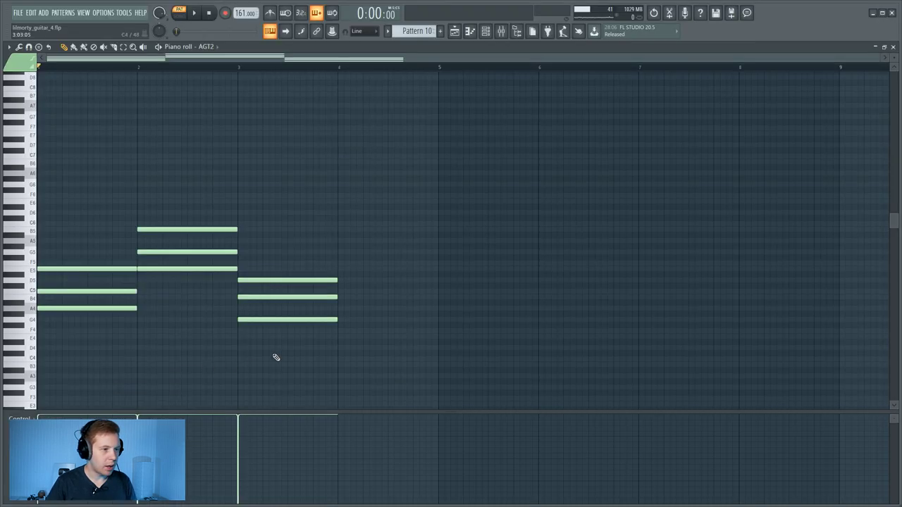
Step: Copy a chord into bar 4 as D5, F5, A5 and play the four-bar progression
{"action": "left_click_drag", "start_coordinate": [174, 205], "coordinate": [368, 270]}
{"action": "left_click", "coordinate": [606, 232], "text": "ctrl"}
{"action": "key", "text": "space"}
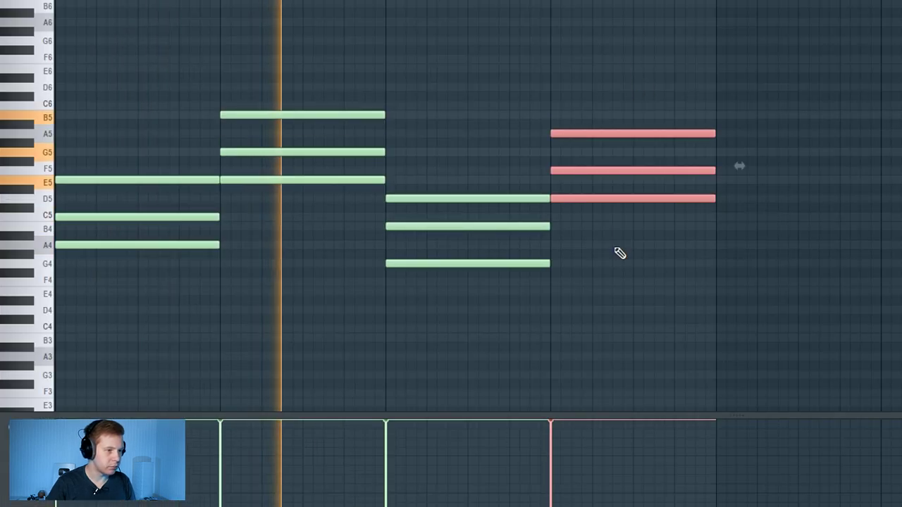
Step: Shorten the four chords to half a bar each and move them to bars 5 to 8 as a reference
{"action": "left_click", "coordinate": [620, 274], "text": "ctrl"}
{"action": "key", "text": "space"}
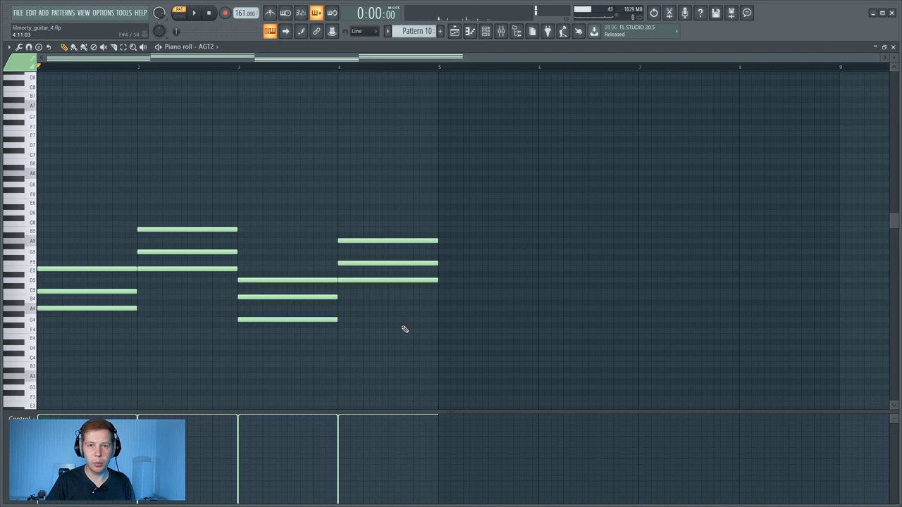
{"action": "key", "text": "ctrl+a"}
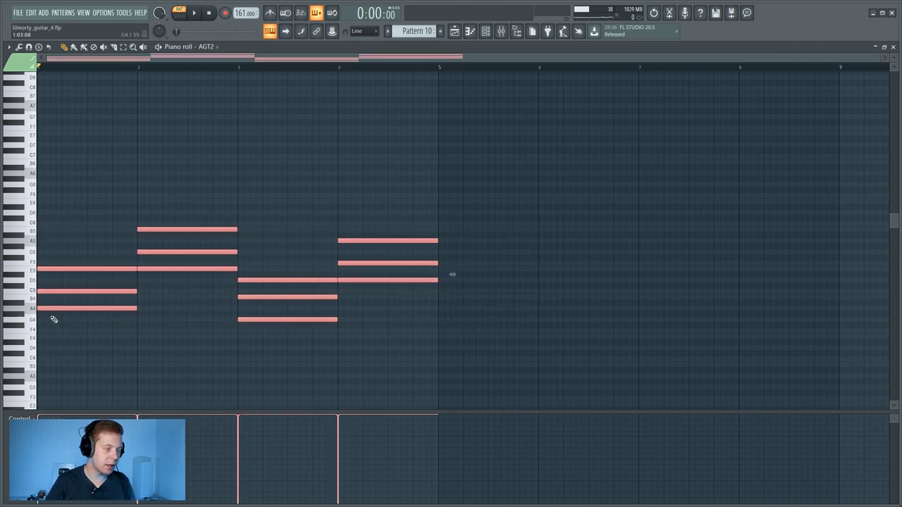
{"action": "left_click_drag", "start_coordinate": [133, 309], "coordinate": [455, 308]}
{"action": "left_click", "coordinate": [410, 321]}
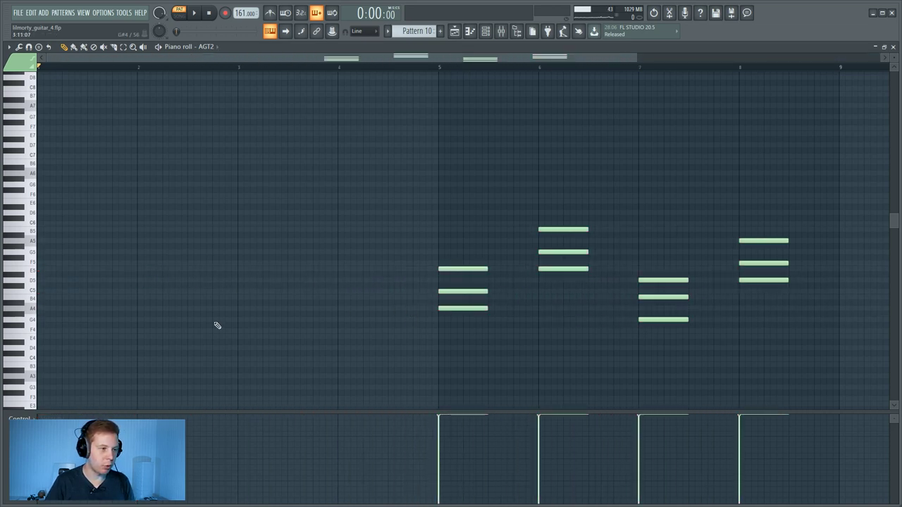
Step: Draw a one-bar A3 bass note in bar 1 with shorter A4 and C5 notes and an upper note above it
{"action": "left_click", "coordinate": [51, 379]}
{"action": "left_click_drag", "start_coordinate": [86, 377], "coordinate": [139, 377]}
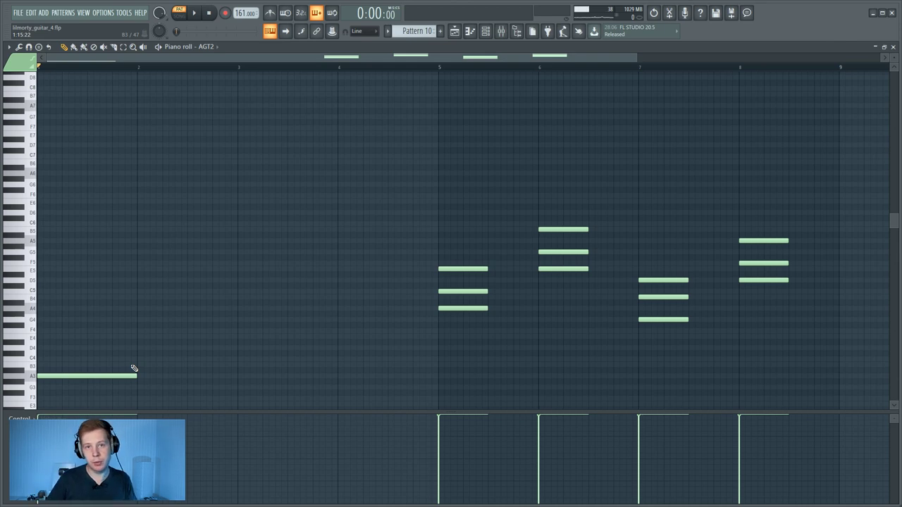
{"action": "left_click", "coordinate": [59, 307]}
{"action": "left_click_drag", "start_coordinate": [143, 307], "coordinate": [93, 307]}
{"action": "left_click", "coordinate": [61, 290]}
{"action": "left_click", "coordinate": [62, 272]}
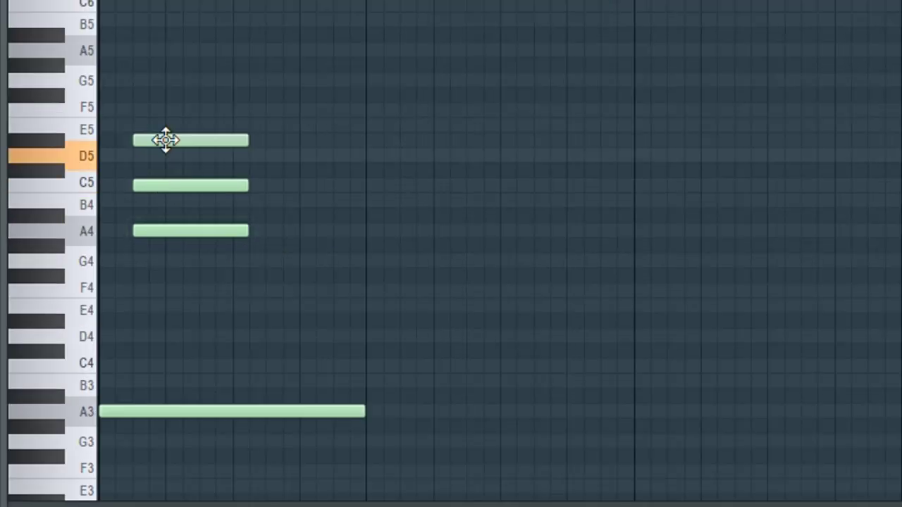
Step: Stagger A4, C5 and E5 an eighth note apart, end them and the A3 at mid-bar, and add a short A#7 there
{"action": "left_click_drag", "start_coordinate": [165, 140], "coordinate": [167, 124]}
{"action": "left_click_drag", "start_coordinate": [177, 186], "coordinate": [211, 185]}
{"action": "left_click_drag", "start_coordinate": [204, 124], "coordinate": [231, 124]}
{"action": "left_click_drag", "start_coordinate": [279, 185], "coordinate": [231, 186]}
{"action": "left_click_drag", "start_coordinate": [248, 230], "coordinate": [231, 231]}
{"action": "key", "text": "space"}
{"action": "key", "text": "space"}
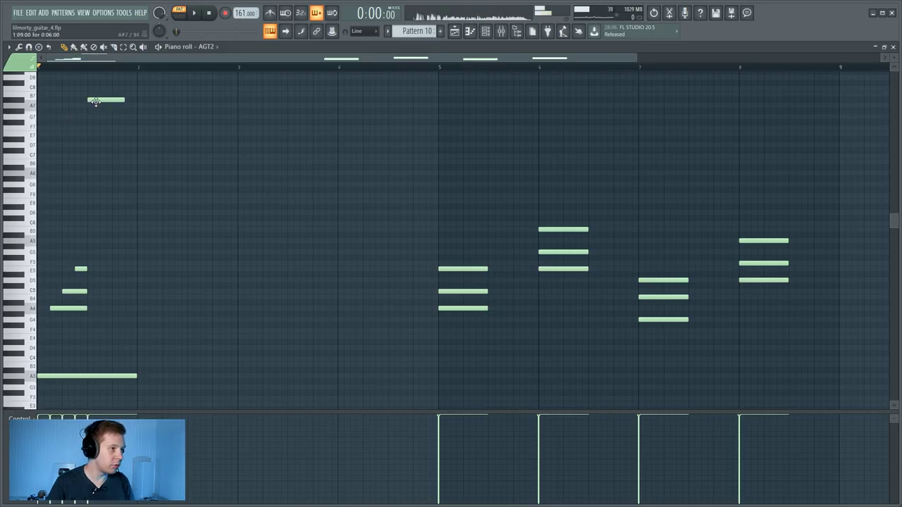
{"action": "key", "text": "space"}
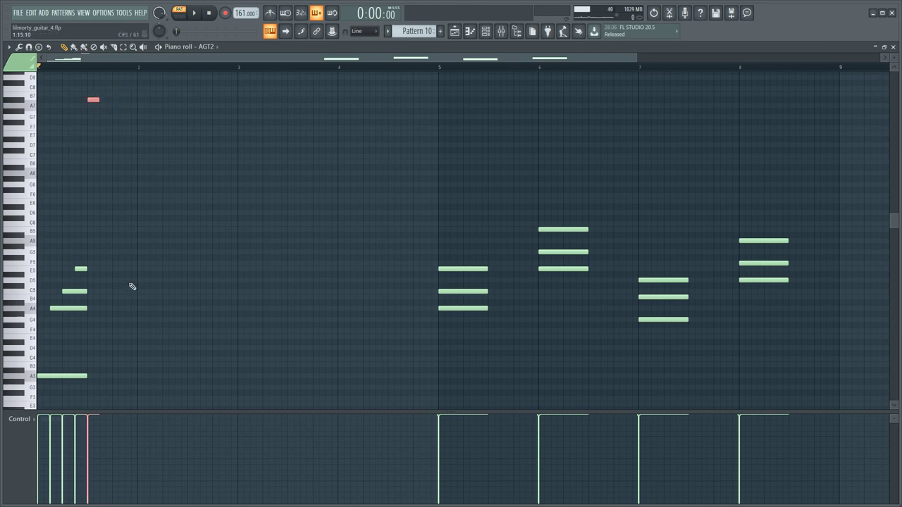
Step: Lower the opening A3's velocity slightly and ramp the velocities of A4, C5 and E5 upward from soft to loud
{"action": "left_click_drag", "start_coordinate": [154, 232], "coordinate": [47, 394]}
{"action": "left_click_drag", "start_coordinate": [40, 443], "coordinate": [40, 435]}
{"action": "key", "text": "space"}
{"action": "key", "text": "space"}
{"action": "left_click_drag", "start_coordinate": [70, 342], "coordinate": [103, 248]}
{"action": "mouse_move", "coordinate": [50, 462]}
{"action": "left_mouse_down"}
{"action": "mouse_move", "coordinate": [50, 476]}
{"action": "mouse_move", "coordinate": [75, 444]}
{"action": "left_mouse_up"}
{"action": "key", "text": "space"}
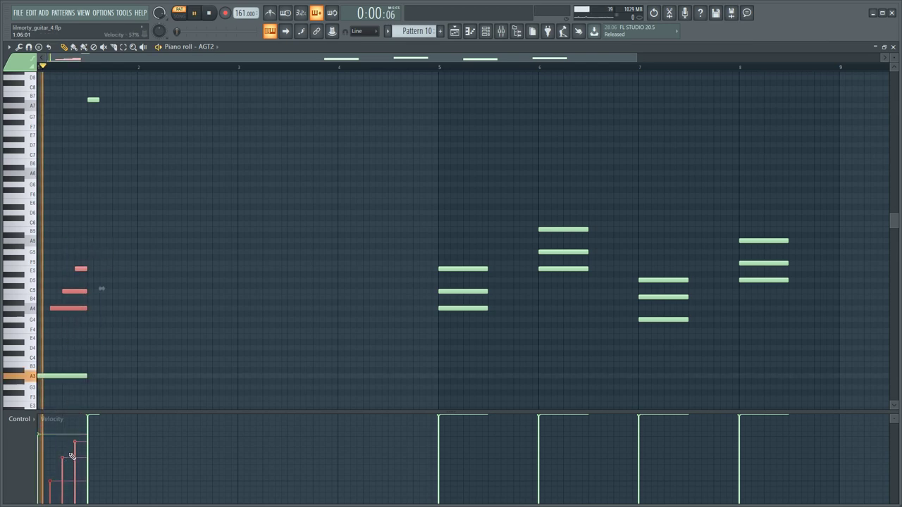
Step: Add a half-bar A3 note in the second half of bar 1, lower its velocity to about 46%, and play it
{"action": "key", "text": "space"}
{"action": "left_click", "coordinate": [111, 376]}
{"action": "left_click_drag", "start_coordinate": [91, 427], "coordinate": [96, 475]}
{"action": "key", "text": "space"}
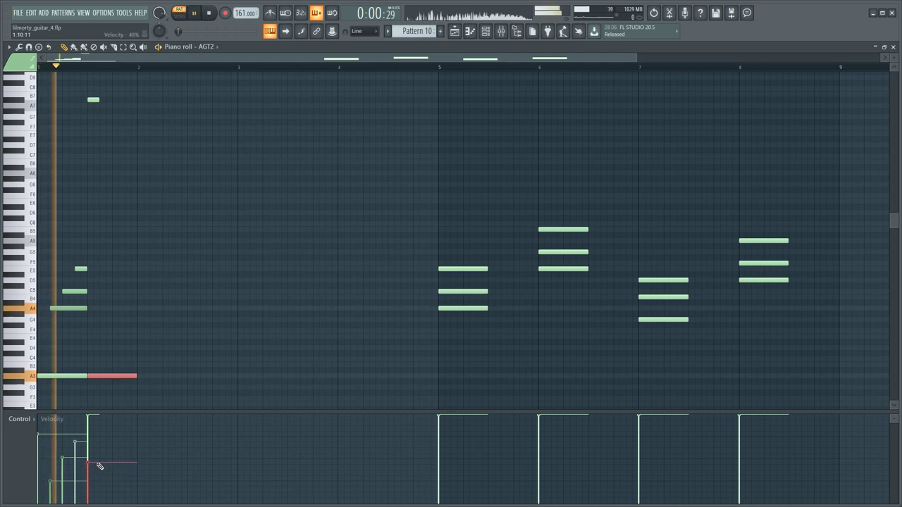
{"action": "key", "text": "space"}
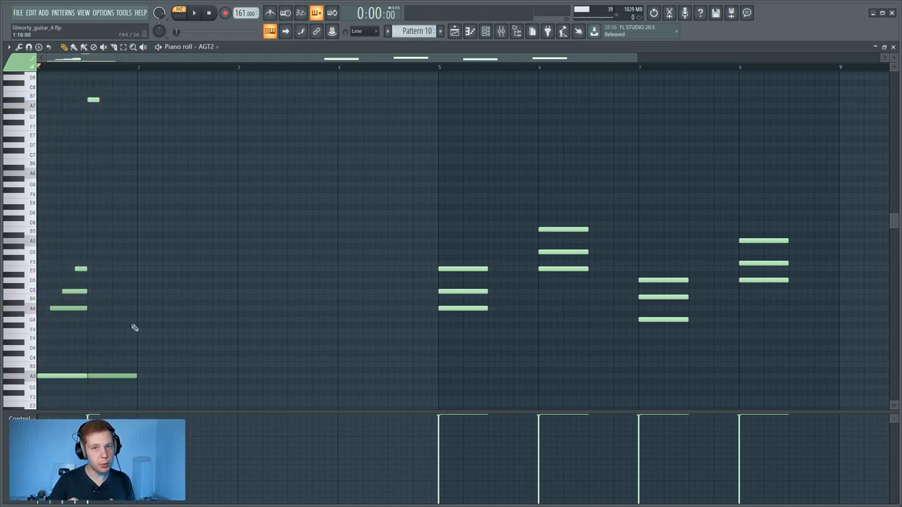
Step: Add staggered E4, A4 and A5 notes in the second half of bar 1 with rising velocities and play the bar
{"action": "key", "text": "space"}
{"action": "key", "text": "space"}
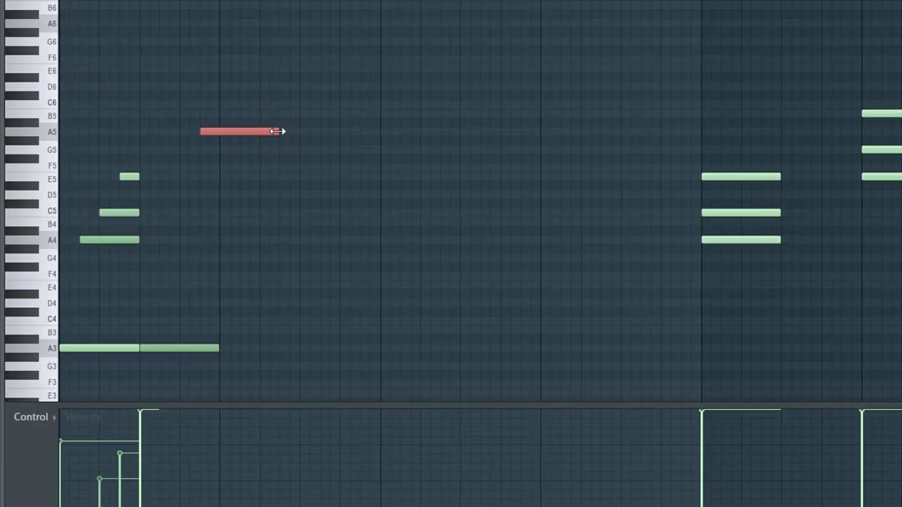
{"action": "left_click_drag", "start_coordinate": [277, 131], "coordinate": [216, 142]}
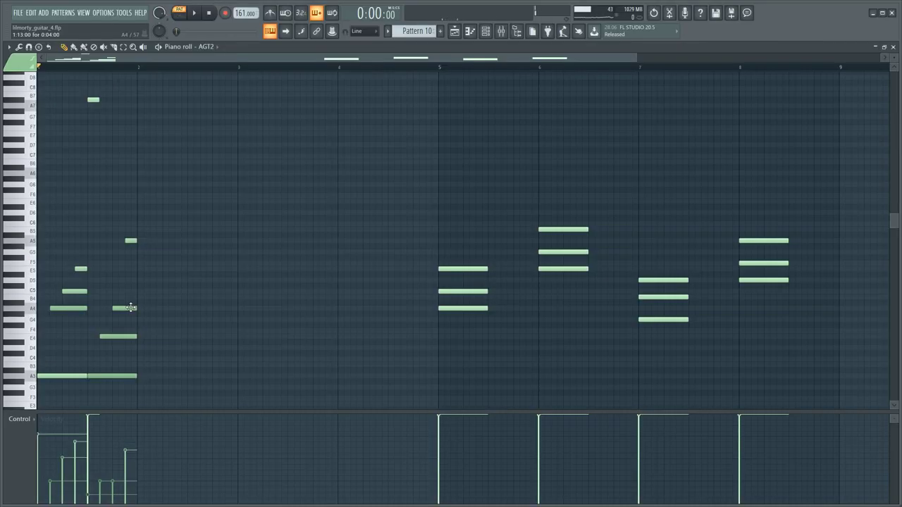
{"action": "left_click_drag", "start_coordinate": [136, 354], "coordinate": [157, 218]}
{"action": "left_click", "coordinate": [175, 310], "text": "ctrl"}
{"action": "key", "text": "space"}
{"action": "key", "text": "space"}
Step: Fine-tune the velocities of the soft A3, E4 and A4 notes in the second half of bar 1 during playback
{"action": "left_click_drag", "start_coordinate": [102, 492], "coordinate": [104, 494]}
{"action": "left_click_drag", "start_coordinate": [104, 495], "coordinate": [115, 487]}
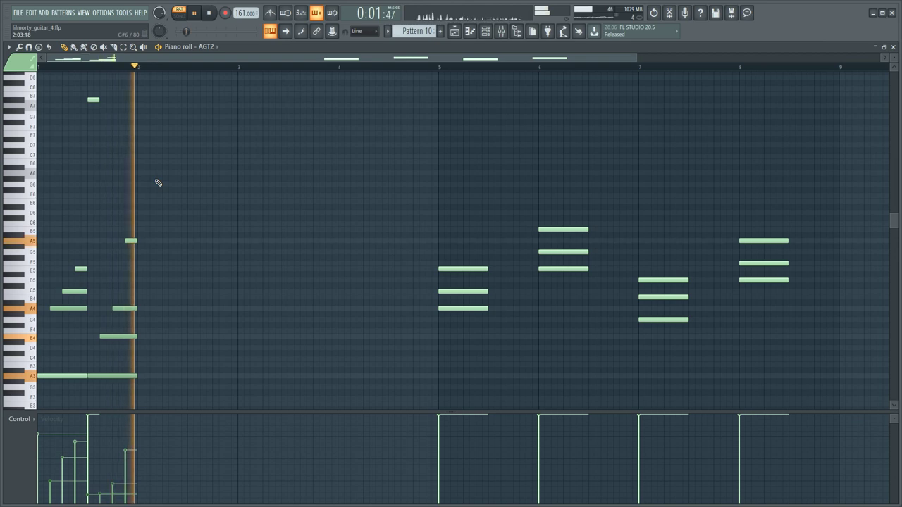
{"action": "key", "text": "space"}
{"action": "left_click_drag", "start_coordinate": [155, 276], "coordinate": [108, 443]}
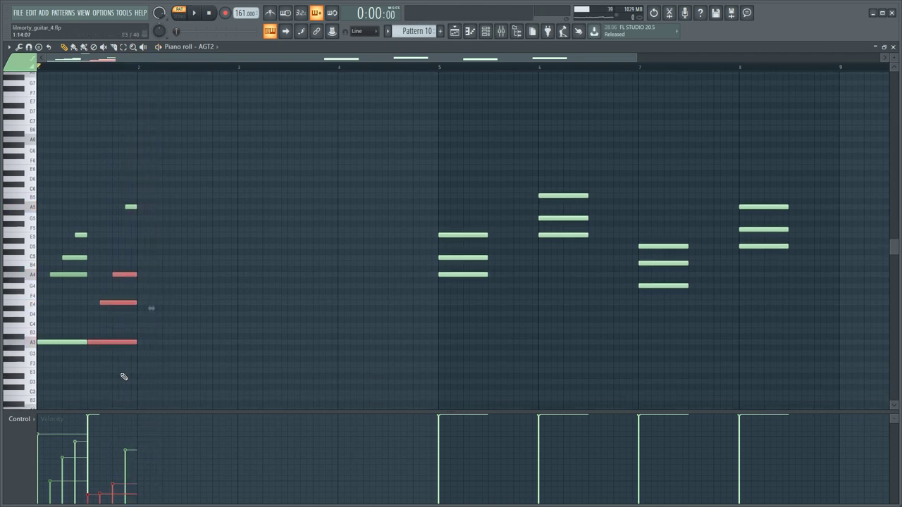
{"action": "key", "text": "space"}
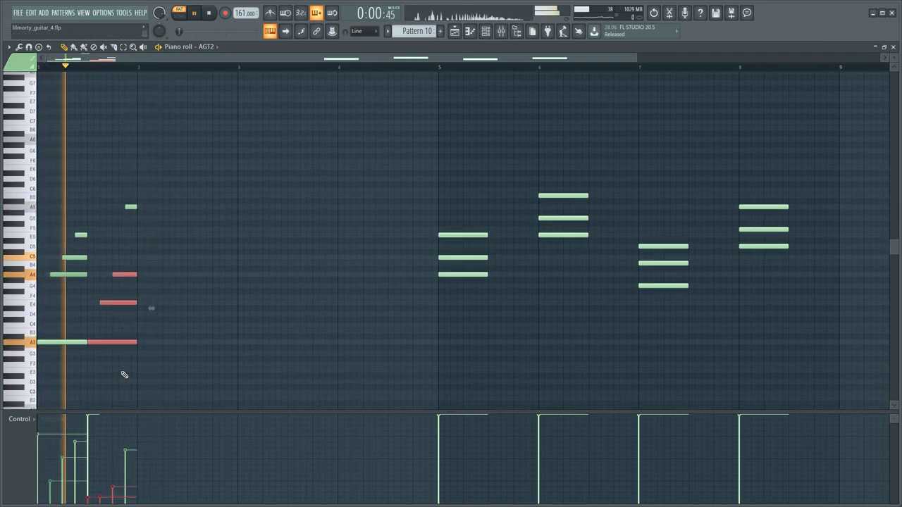
{"action": "left_click", "coordinate": [126, 366], "text": "ctrl"}
{"action": "key", "text": "space"}
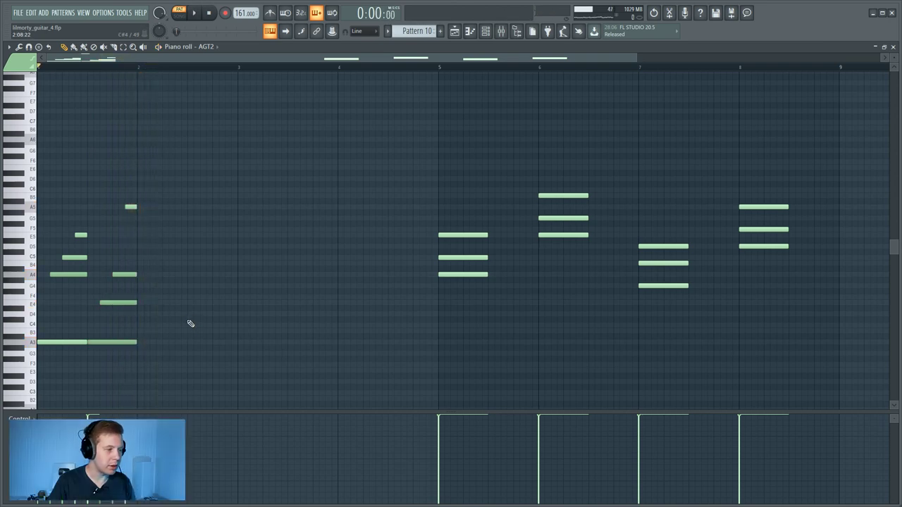
Step: Add two consecutive half-bar E4 notes in bar 2 and make the second one softer
{"action": "left_click", "coordinate": [157, 342]}
{"action": "left_click_drag", "start_coordinate": [145, 334], "coordinate": [145, 303]}
{"action": "left_click", "coordinate": [149, 303], "text": "ctrl"}
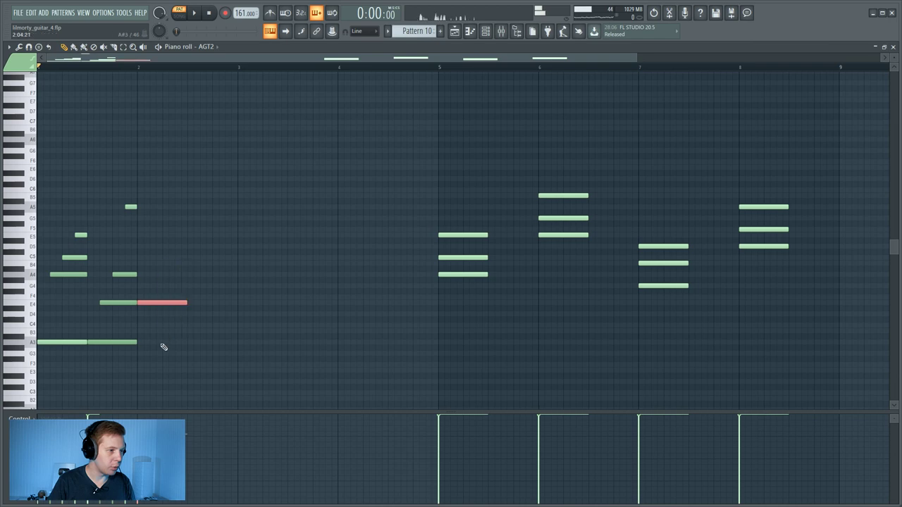
{"action": "left_click", "coordinate": [169, 376], "text": "ctrl"}
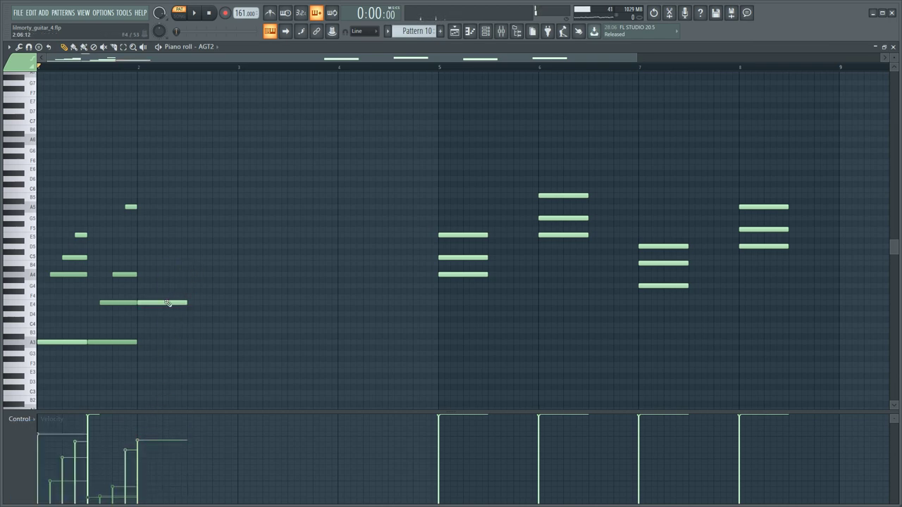
{"action": "left_click_drag", "start_coordinate": [152, 303], "coordinate": [202, 303]}
{"action": "left_click_drag", "start_coordinate": [199, 452], "coordinate": [202, 489]}
Step: Copy the short A#7 note to the middle of bar 2 and set playback to start at bar 2
{"action": "scroll", "coordinate": [98, 127], "scroll_direction": "up", "scroll_amount": 3}
{"action": "left_click_drag", "start_coordinate": [95, 117], "coordinate": [194, 124]}
{"action": "left_click", "coordinate": [202, 146], "text": "ctrl"}
{"action": "key", "text": "space"}
{"action": "left_click", "coordinate": [143, 69]}
{"action": "key", "text": "space"}
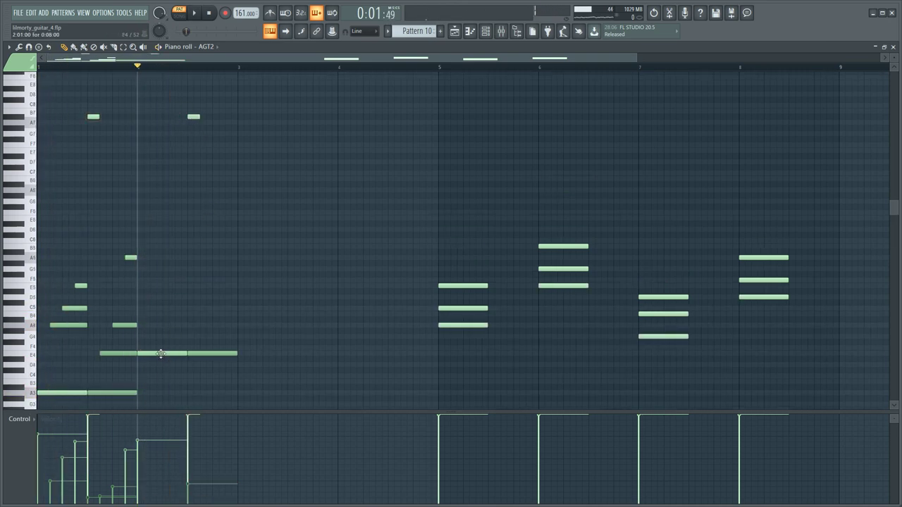
Step: Add E5 at the start of bar 2, followed by a staggered B5 and a short G5, in its first half
{"action": "scroll", "coordinate": [157, 352], "scroll_direction": "down", "scroll_amount": 3}
{"action": "left_click_drag", "start_coordinate": [150, 240], "coordinate": [150, 241]}
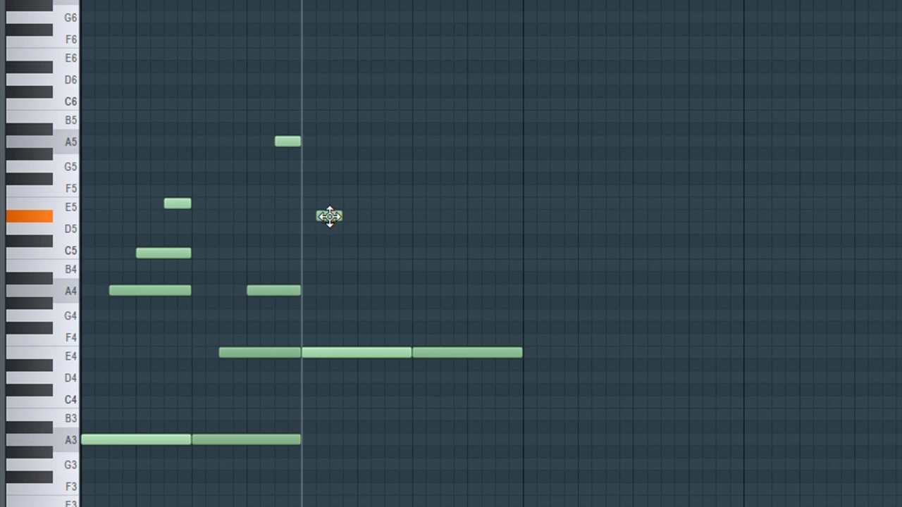
{"action": "left_click_drag", "start_coordinate": [150, 241], "coordinate": [144, 275]}
{"action": "left_click_drag", "start_coordinate": [149, 275], "coordinate": [189, 278]}
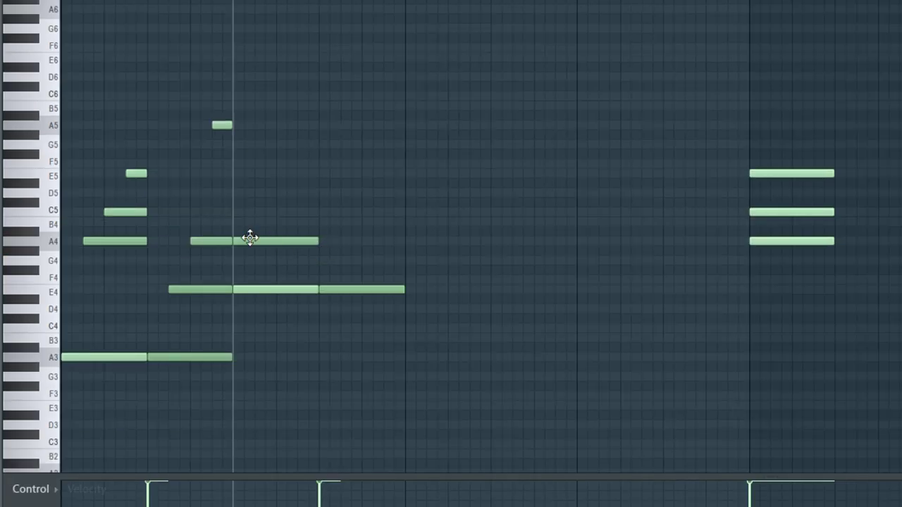
{"action": "left_click_drag", "start_coordinate": [250, 238], "coordinate": [291, 144]}
{"action": "left_click_drag", "start_coordinate": [179, 235], "coordinate": [188, 234]}
{"action": "left_click_drag", "start_coordinate": [168, 212], "coordinate": [229, 241]}
{"action": "left_click_drag", "start_coordinate": [234, 235], "coordinate": [201, 213]}
{"action": "left_click", "coordinate": [204, 226], "text": "ctrl"}
{"action": "key", "text": "space"}
{"action": "key", "text": "space"}
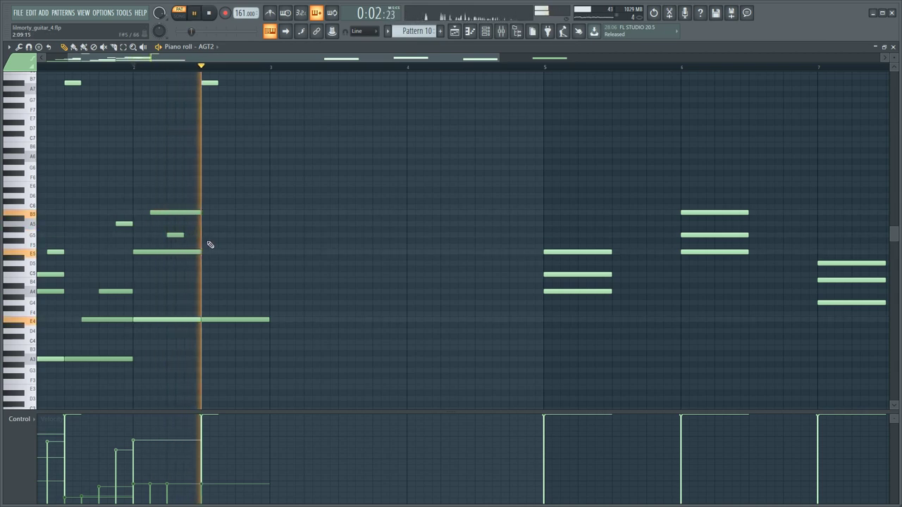
Step: Adjust the velocities of bar 2's first E5, B5 and G5 notes and add staggered G5, E5 and B4 notes in its second half
{"action": "key", "text": "space"}
{"action": "left_click_drag", "start_coordinate": [235, 190], "coordinate": [156, 262]}
{"action": "key", "text": "space"}
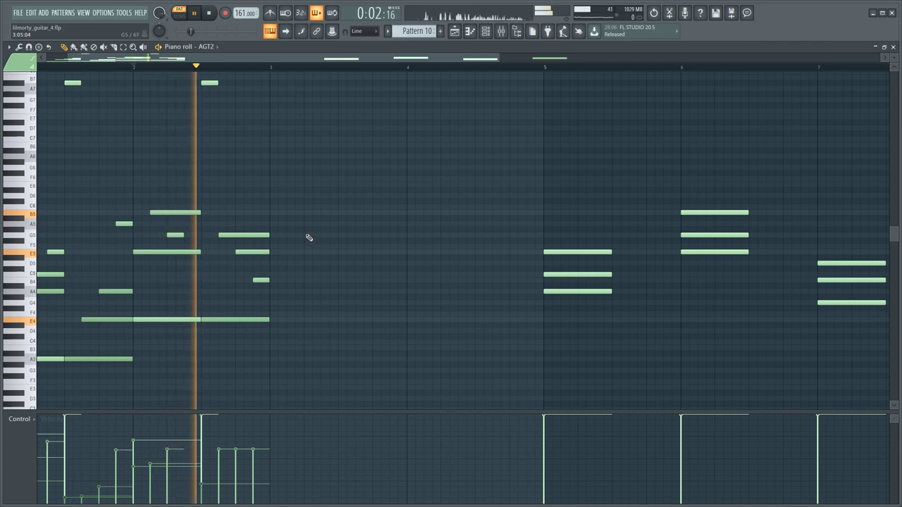
Step: Ramp the velocities of the G5, E5 and B4 notes in the second half of bar 2 downward and play the bar
{"action": "left_click_drag", "start_coordinate": [298, 204], "coordinate": [217, 290]}
{"action": "key", "text": "space"}
{"action": "left_click", "coordinate": [233, 472]}
{"action": "left_click", "coordinate": [252, 486]}
{"action": "key", "text": "space"}
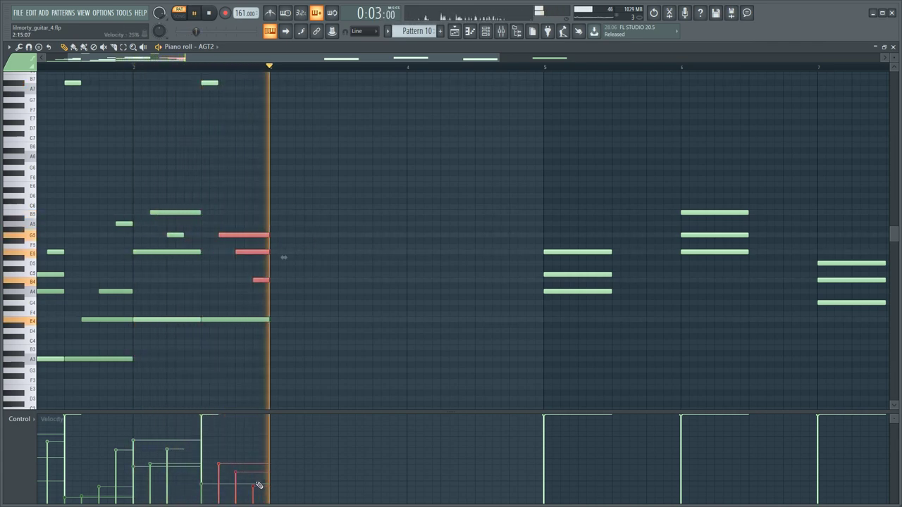
{"action": "key", "text": "space"}
{"action": "key", "text": "space"}
{"action": "left_click", "coordinate": [322, 342], "text": "ctrl"}
{"action": "key", "text": "space"}
Step: Copy all of bar 1's notes to bar 3 and transpose the copy down two semitones so its bass is G3
{"action": "scroll", "coordinate": [211, 363], "scroll_direction": "down", "scroll_amount": 2}
{"action": "left_click_drag", "start_coordinate": [129, 396], "coordinate": [40, 66]}
{"action": "scroll", "coordinate": [41, 209], "scroll_direction": "down", "scroll_amount": 5}
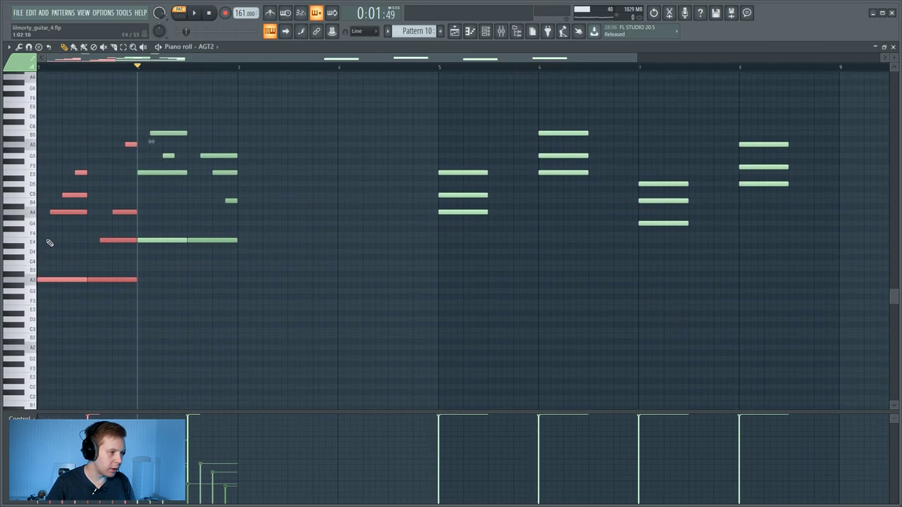
{"action": "left_click_drag", "start_coordinate": [50, 277], "coordinate": [244, 279]}
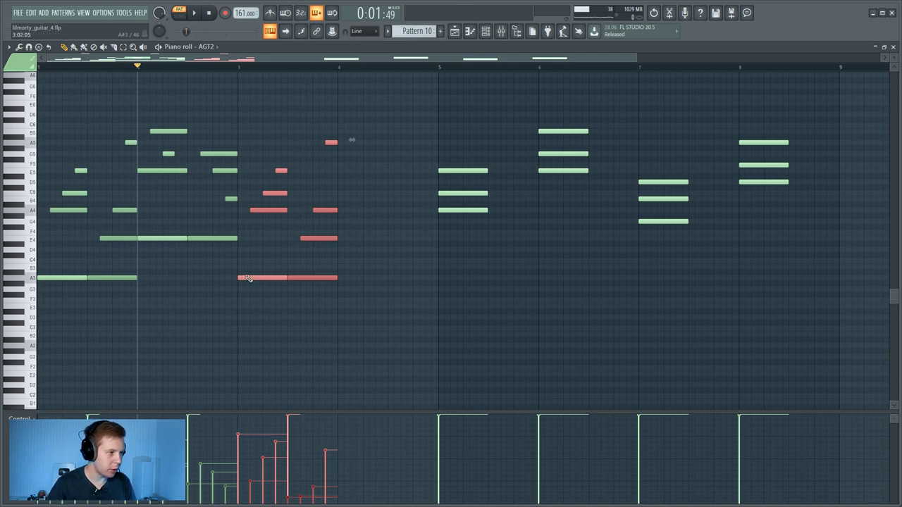
{"action": "key", "text": "shift+Down"}
{"action": "key", "text": "shift+Down"}
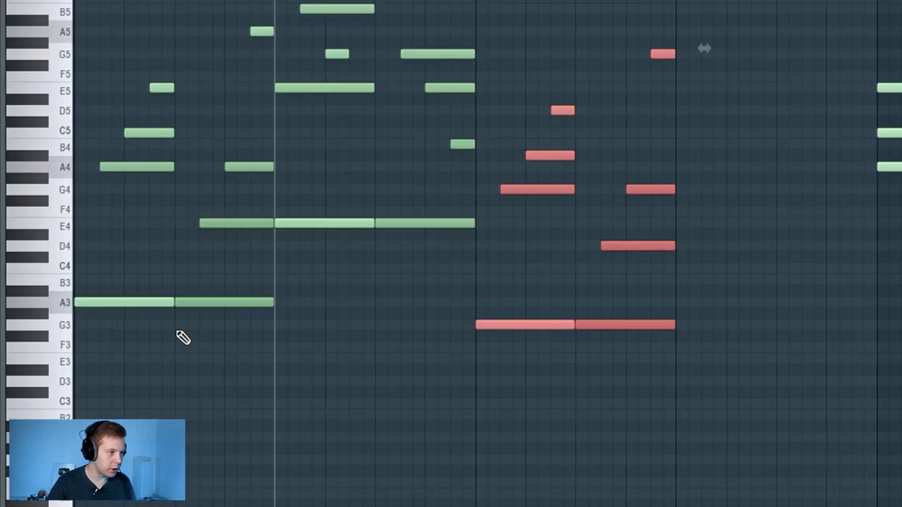
{"action": "left_click", "coordinate": [578, 284], "text": "ctrl"}
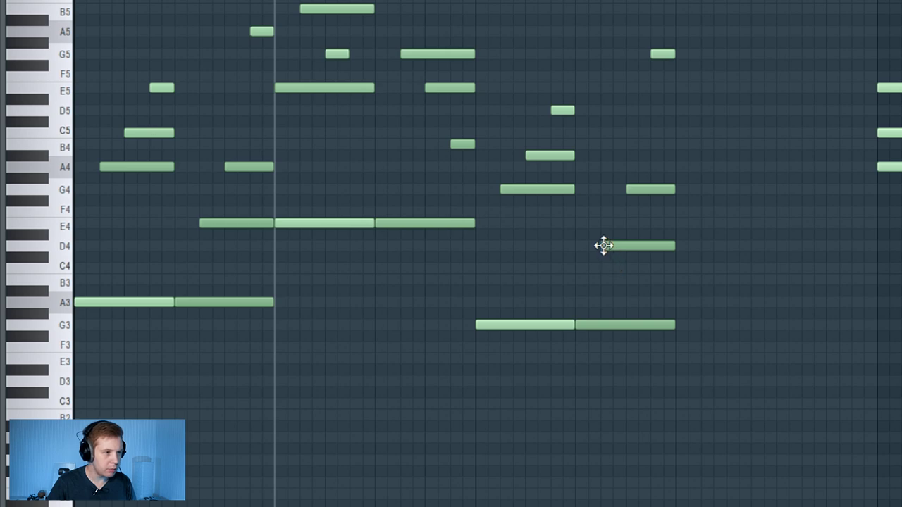
Step: Raise the A#4 note in bar 3 to B4 and play the bar
{"action": "left_click_drag", "start_coordinate": [516, 128], "coordinate": [572, 173]}
{"action": "key", "text": "shift+Up"}
{"action": "left_click", "coordinate": [636, 153], "text": "ctrl"}
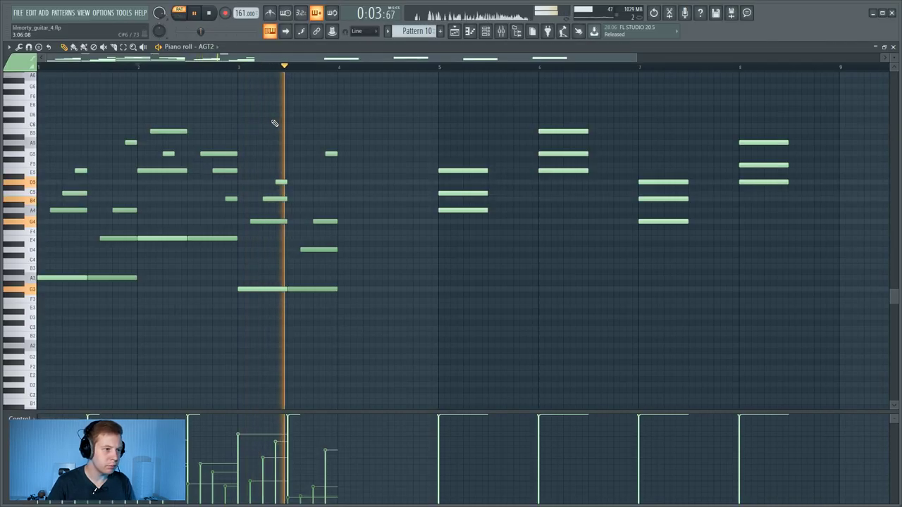
{"action": "key", "text": "space"}
Step: Copy bar 2's notes to bar 4 two semitones lower, remove the reference chords from bars 5 to 8, and play the melody
{"action": "left_click_drag", "start_coordinate": [147, 263], "coordinate": [231, 99]}
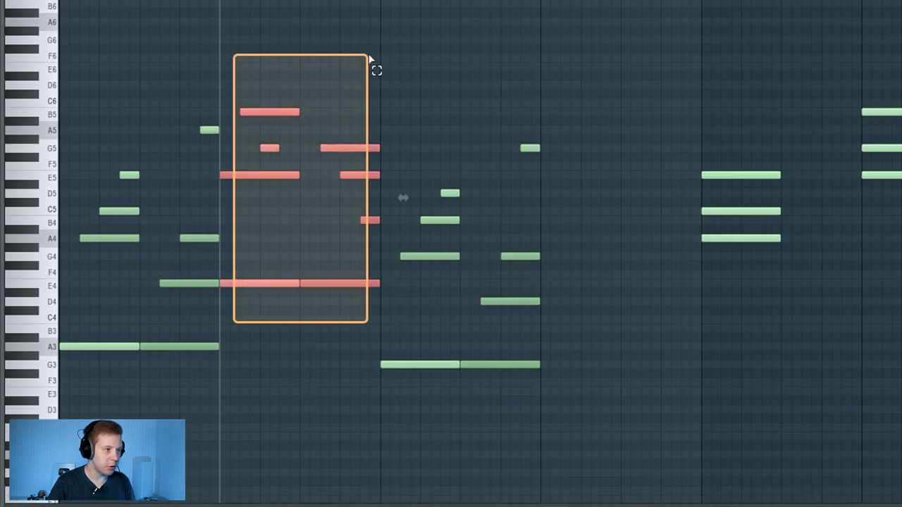
{"action": "left_click_drag", "start_coordinate": [369, 59], "coordinate": [369, 59]}
{"action": "left_click_drag", "start_coordinate": [240, 282], "coordinate": [568, 288]}
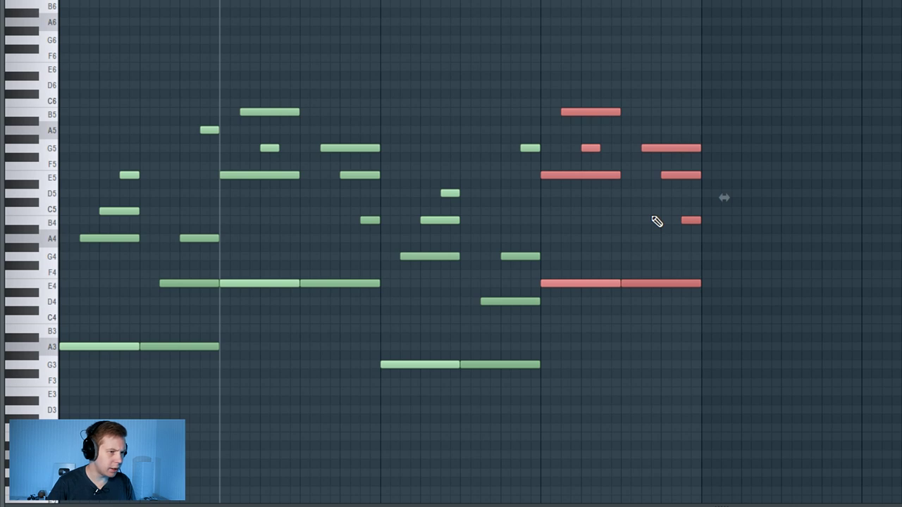
{"action": "key", "text": "Down"}
{"action": "key", "text": "Down"}
{"action": "key", "text": "ctrl+d"}
{"action": "key", "text": "space"}
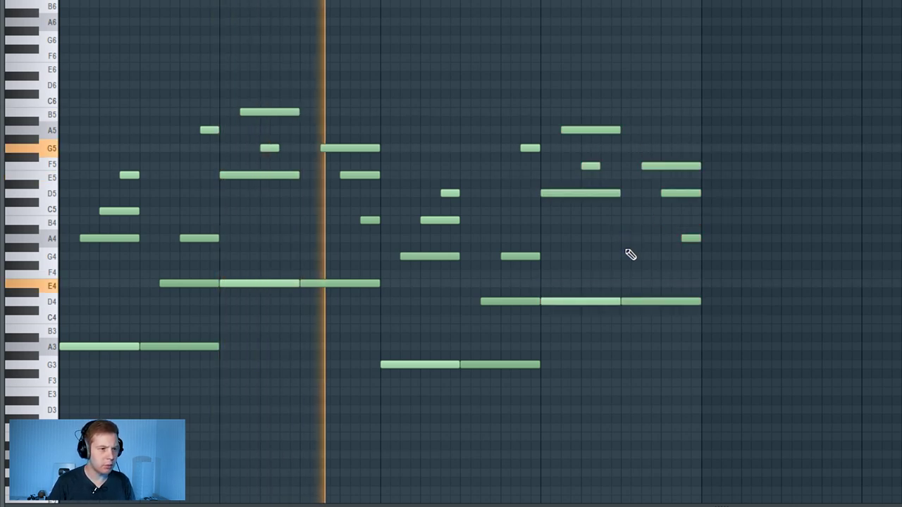
Step: Match the short high notes of all four bars at G#7 and select the opening A3 note in bar 1
{"action": "scroll", "coordinate": [606, 252], "scroll_direction": "up", "scroll_amount": 5}
{"action": "left_click", "coordinate": [637, 57]}
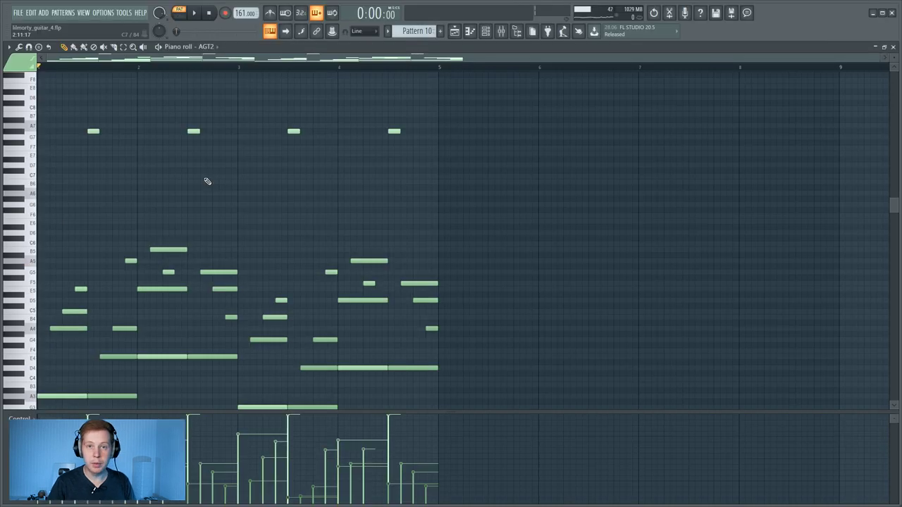
{"action": "scroll", "coordinate": [105, 310], "scroll_direction": "down", "scroll_amount": 4}
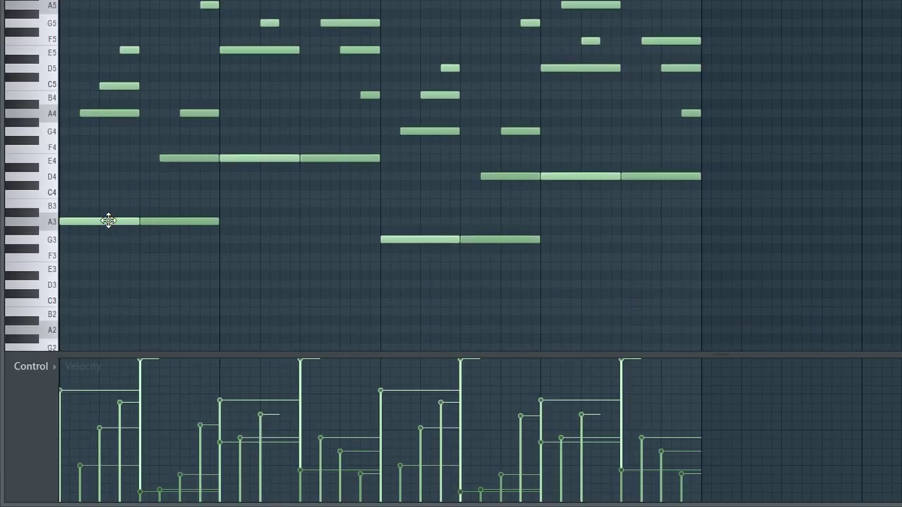
{"action": "left_click", "coordinate": [108, 220]}
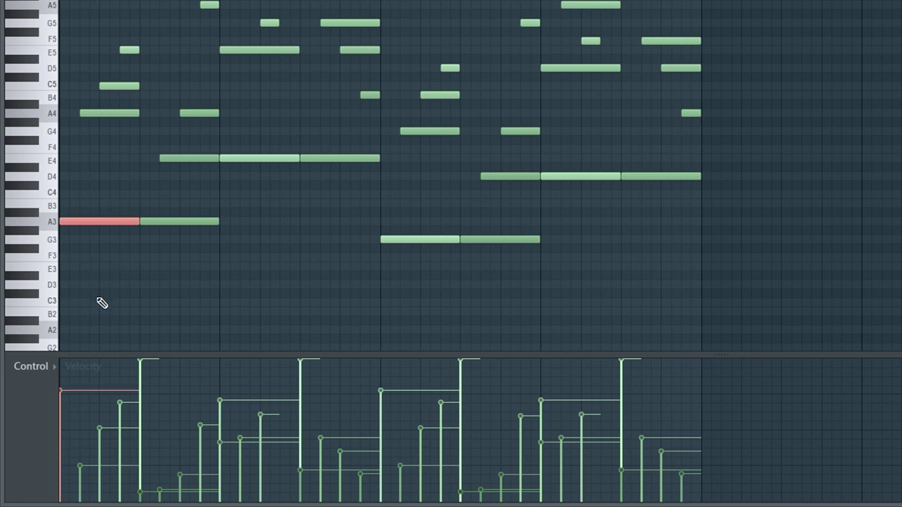
Step: Add the opening bass notes of bars 2 to 4 to the selection, and shorten all notes slightly to leave small gaps
{"action": "left_click", "coordinate": [277, 156], "text": "shift"}
{"action": "left_click", "coordinate": [417, 239], "text": "shift"}
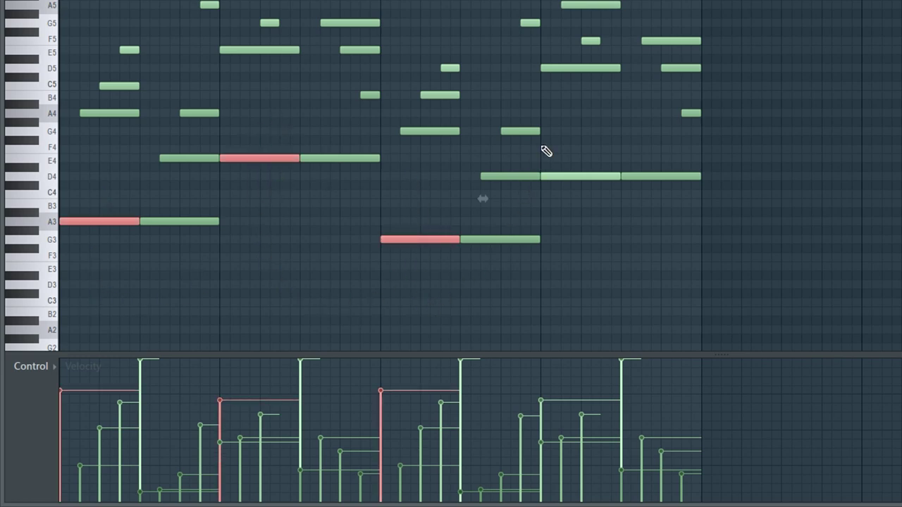
{"action": "left_click", "coordinate": [556, 175], "text": "shift"}
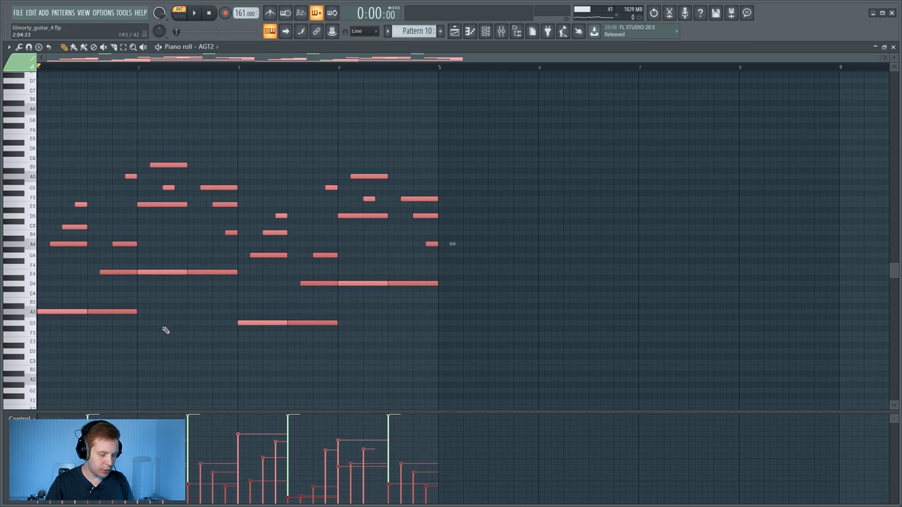
{"action": "right_click", "coordinate": [151, 331]}
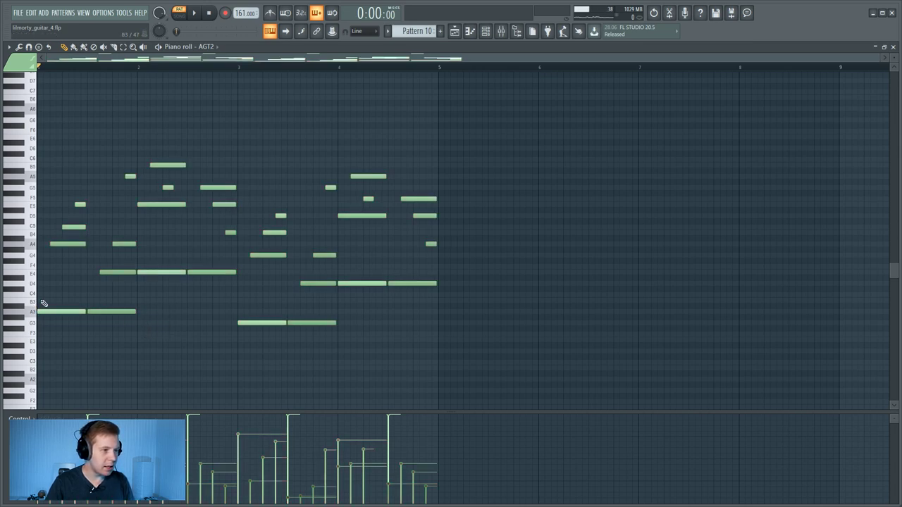
Step: Nudge bar 1's G#7 and C5 notes slightly earlier and its A4 and E5 notes slightly later than the grid
{"action": "scroll", "coordinate": [69, 198], "scroll_direction": "up", "scroll_amount": 6}
{"action": "scroll", "coordinate": [195, 247], "scroll_direction": "up", "scroll_amount": 5}
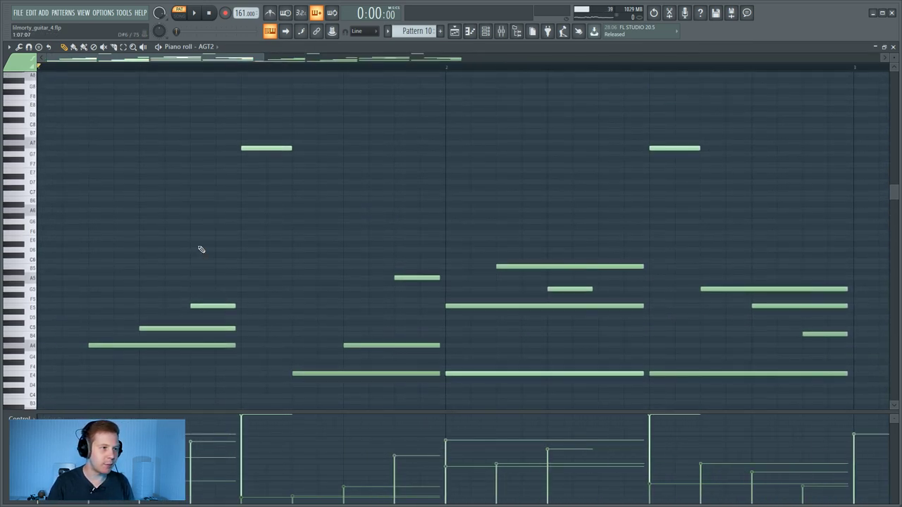
{"action": "left_click_drag", "start_coordinate": [671, 148], "coordinate": [676, 148]}
{"action": "scroll", "coordinate": [634, 244], "scroll_direction": "down", "scroll_amount": 2}
{"action": "left_click", "coordinate": [199, 228]}
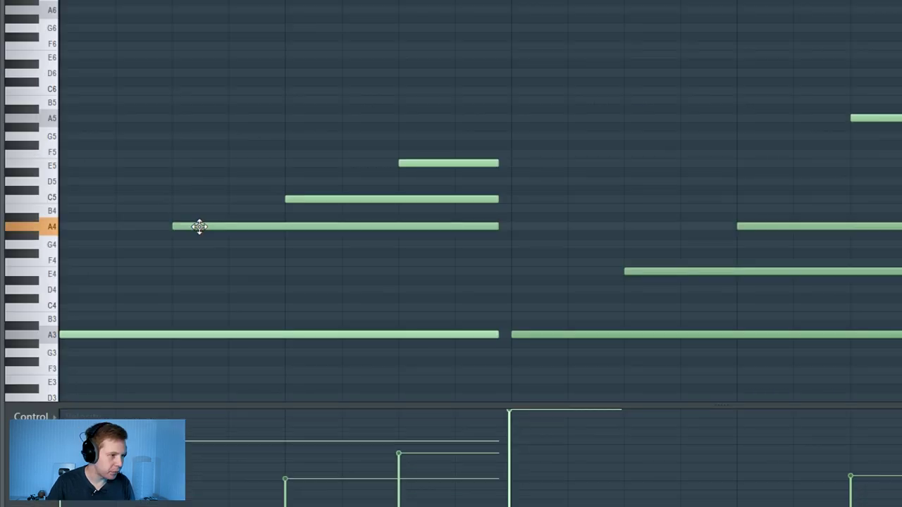
{"action": "left_click_drag", "start_coordinate": [201, 228], "coordinate": [202, 227]}
{"action": "left_click_drag", "start_coordinate": [290, 200], "coordinate": [288, 200]}
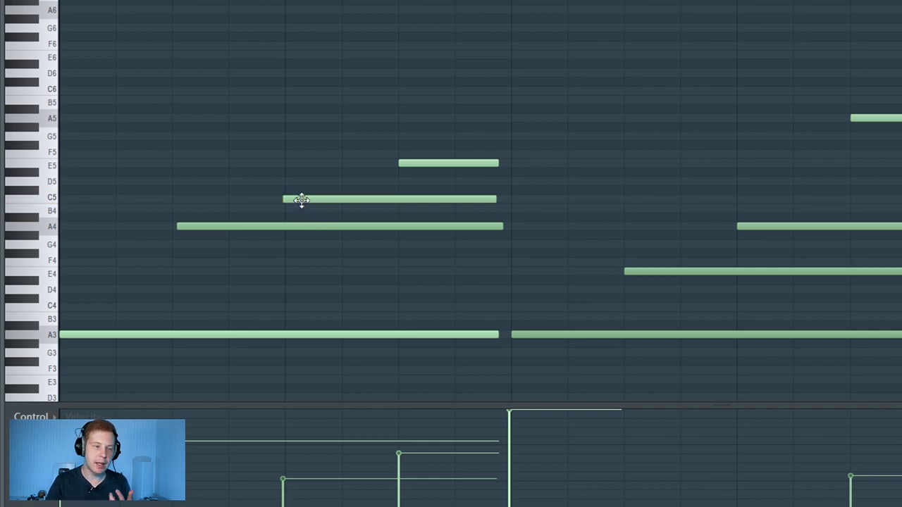
{"action": "mouse_move", "coordinate": [232, 225]}
{"action": "left_mouse_down"}
{"action": "mouse_move", "coordinate": [250, 227]}
{"action": "mouse_move", "coordinate": [231, 228]}
{"action": "left_mouse_up"}
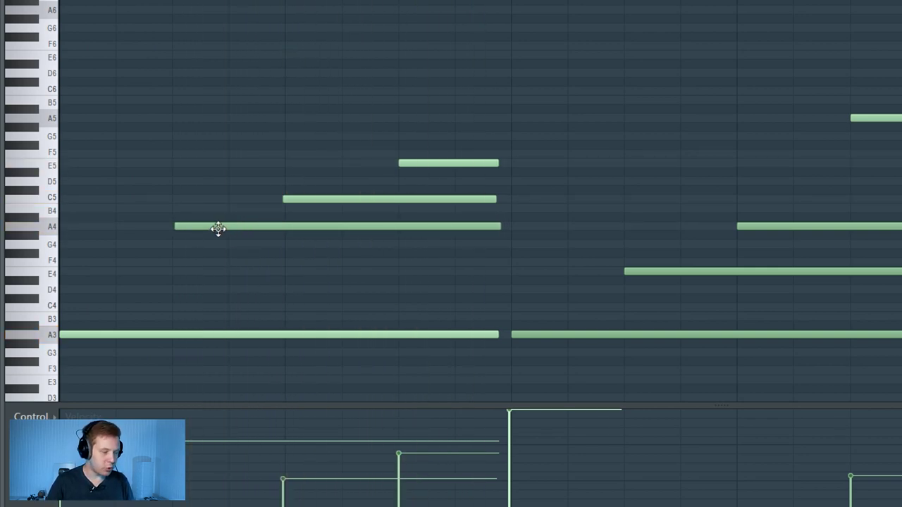
{"action": "left_click_drag", "start_coordinate": [205, 228], "coordinate": [215, 228]}
{"action": "mouse_move", "coordinate": [444, 154]}
{"action": "left_mouse_down"}
{"action": "mouse_move", "coordinate": [435, 162]}
{"action": "mouse_move", "coordinate": [453, 162]}
{"action": "left_mouse_up"}
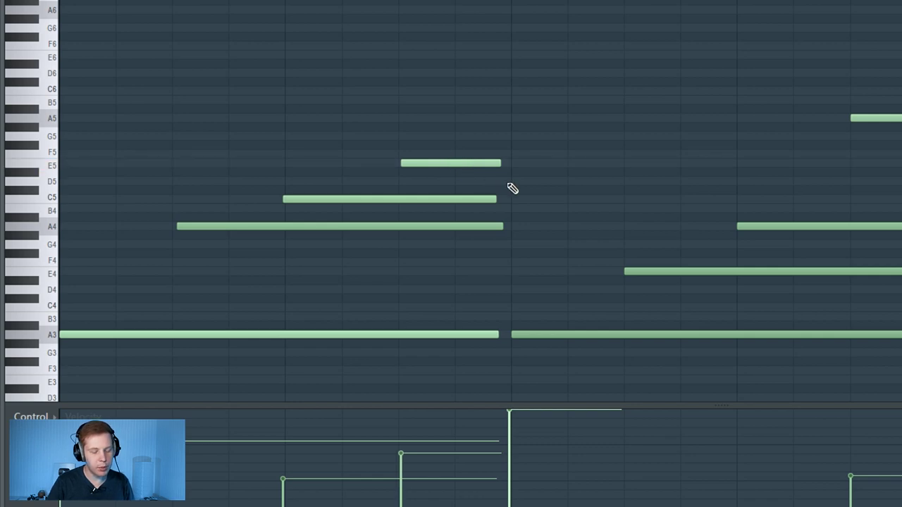
Step: Shift the E5 at the start of bar 2 and further notes through bar 4 slightly off the grid, and play the melody
{"action": "left_click", "coordinate": [647, 261], "text": "ctrl"}
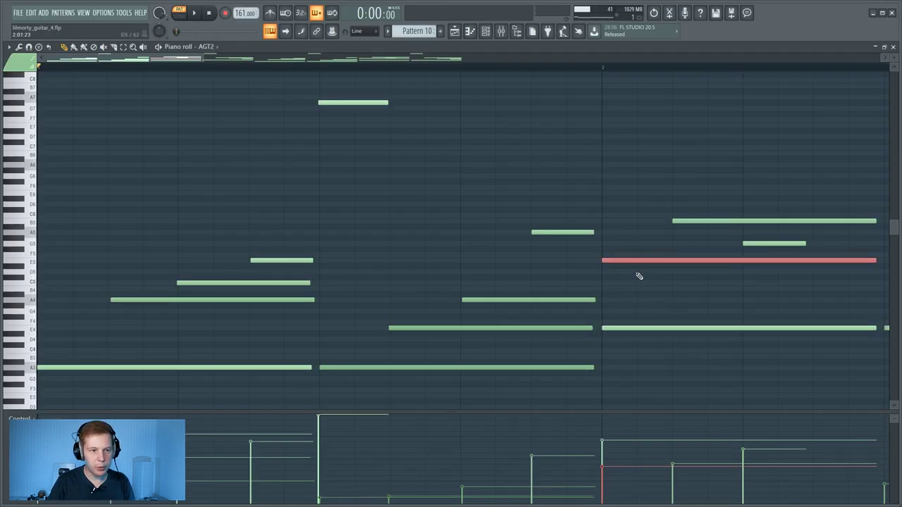
{"action": "left_click_drag", "start_coordinate": [620, 262], "coordinate": [628, 263]}
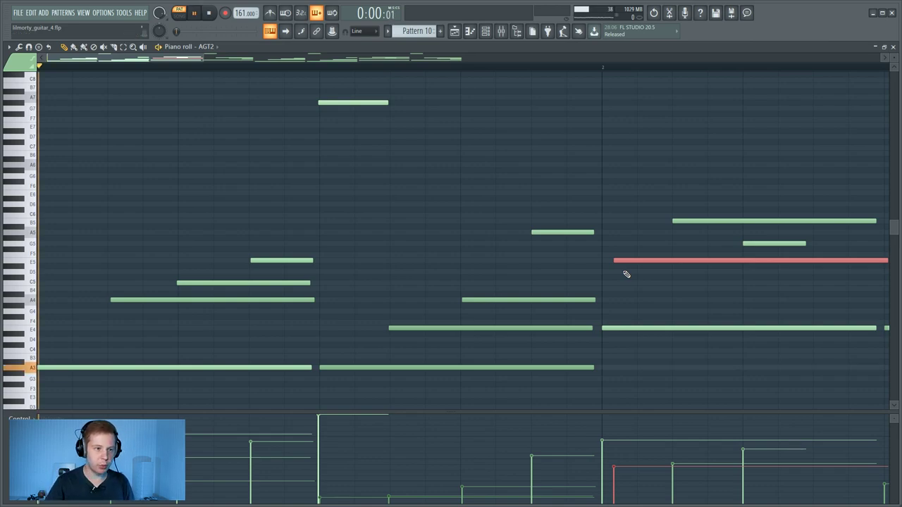
{"action": "key", "text": "space"}
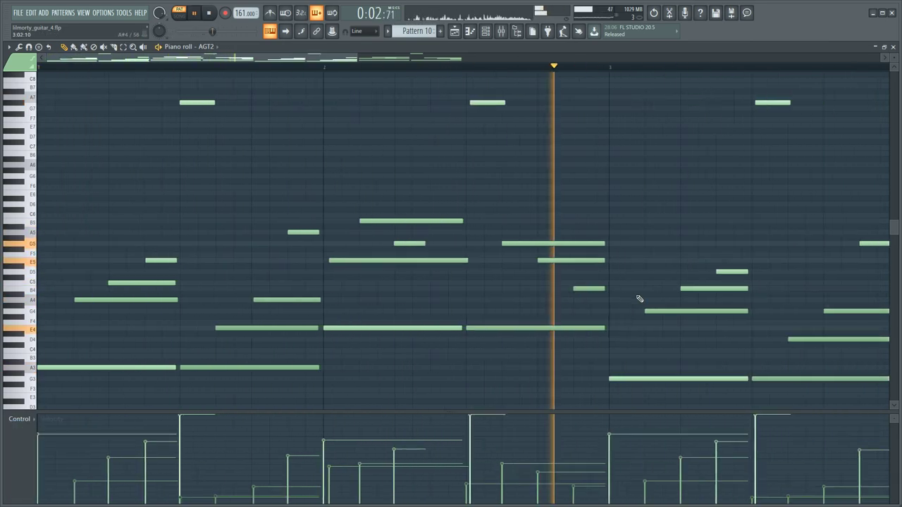
{"action": "key", "text": "space"}
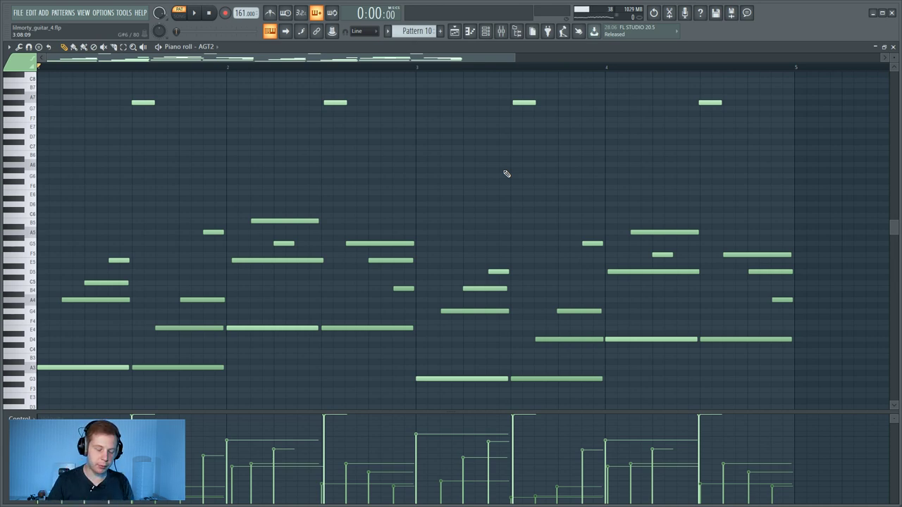
Step: Quantize all notes of the melody copy in Pattern 11, level their velocities to one value, and play it for comparison
{"action": "key", "text": "ctrl+q"}
{"action": "scroll", "coordinate": [375, 319], "scroll_direction": "down", "scroll_amount": 2}
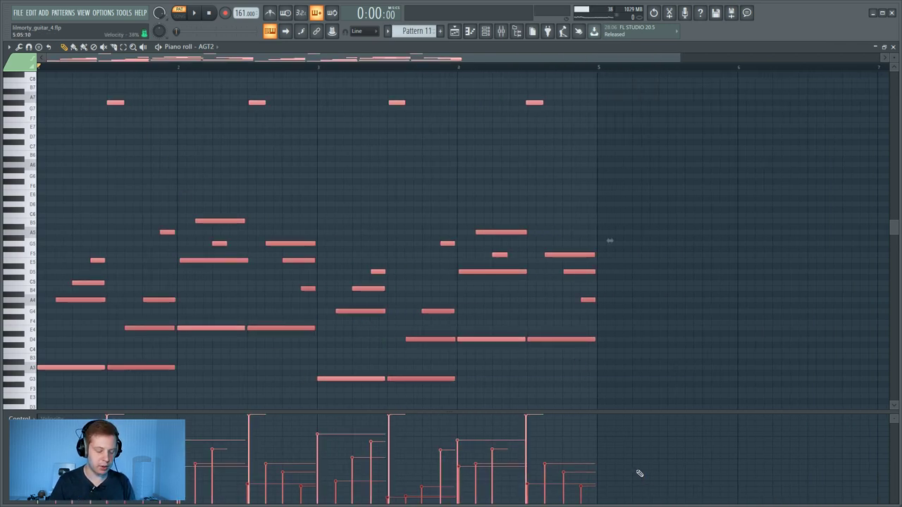
{"action": "key", "text": "ctrl+q"}
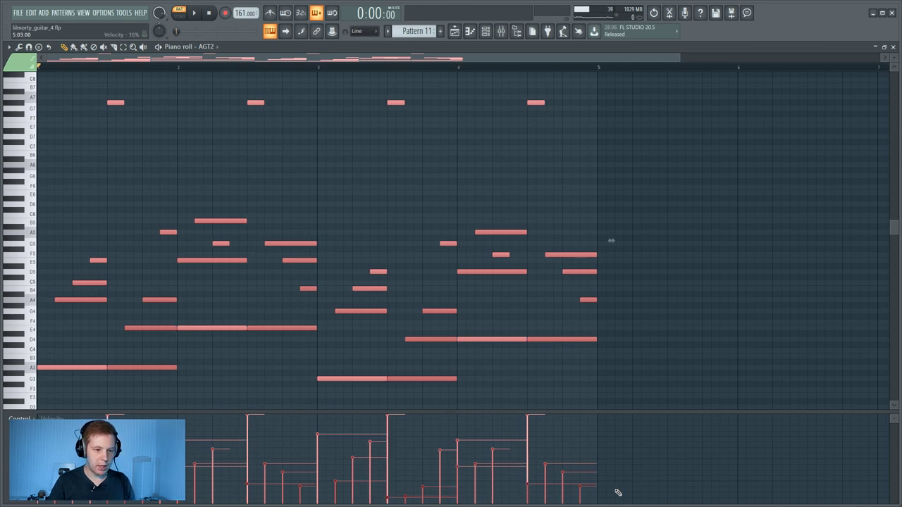
{"action": "mouse_move", "coordinate": [617, 492]}
{"action": "left_mouse_down"}
{"action": "mouse_move", "coordinate": [483, 368]}
{"action": "mouse_move", "coordinate": [3, 292]}
{"action": "left_mouse_up"}
{"action": "key", "text": "space"}
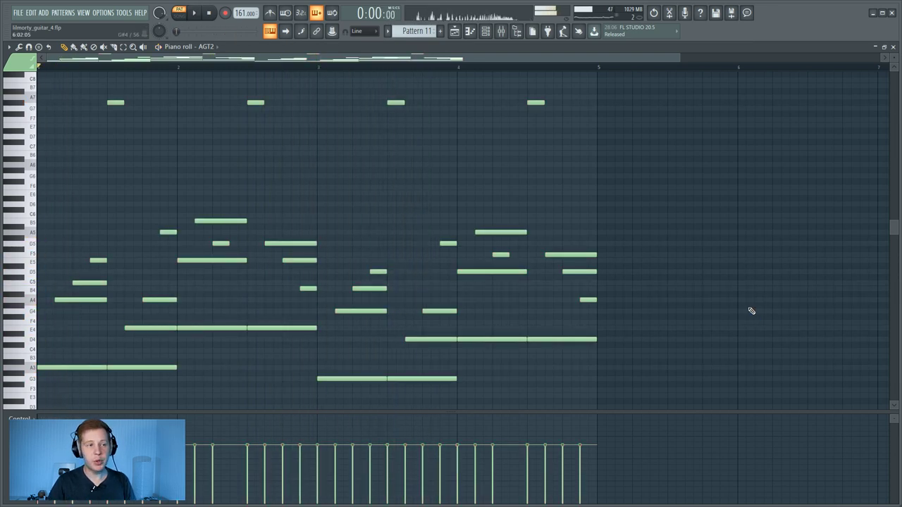
{"action": "key", "text": "space"}
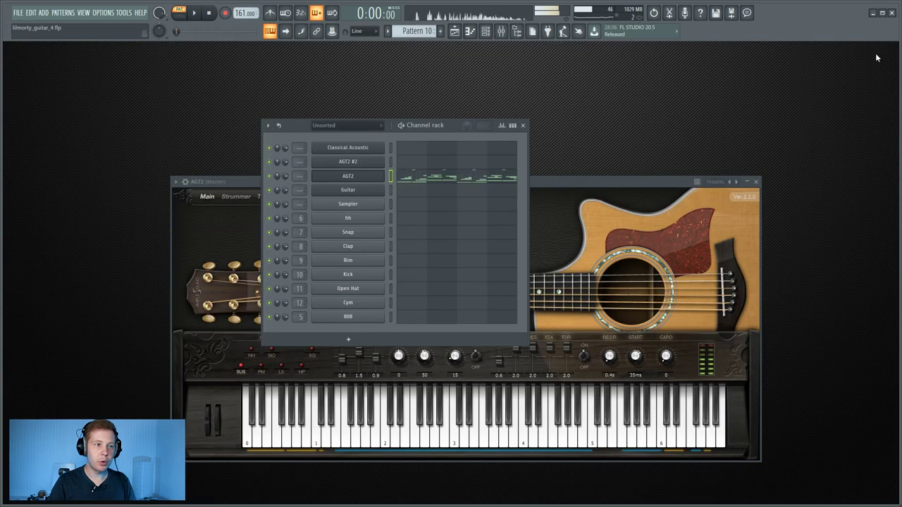
Step: Paste the humanized AGT2 melody without its G#7 notes into the Classical Acoustic channel in Pattern 12, and play it
{"action": "left_click", "coordinate": [759, 183]}
{"action": "left_click", "coordinate": [391, 177]}
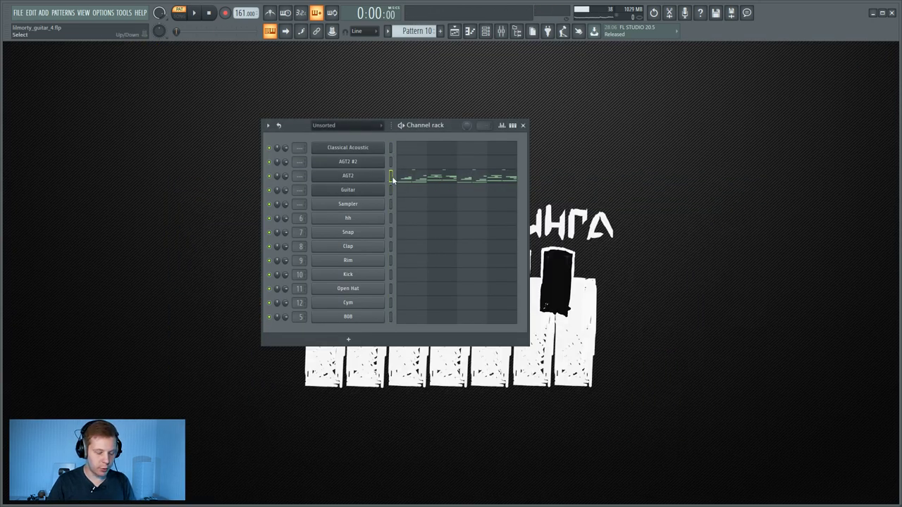
{"action": "key", "text": "Up"}
{"action": "key", "text": "Up"}
{"action": "key", "text": "Right"}
{"action": "key", "text": "ctrl+v"}
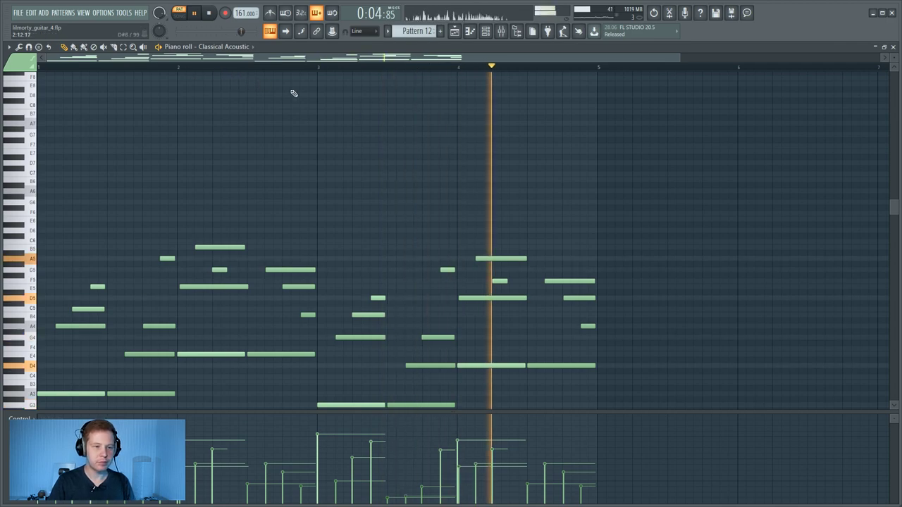
{"action": "key", "text": "space"}
{"action": "left_click", "coordinate": [893, 46]}
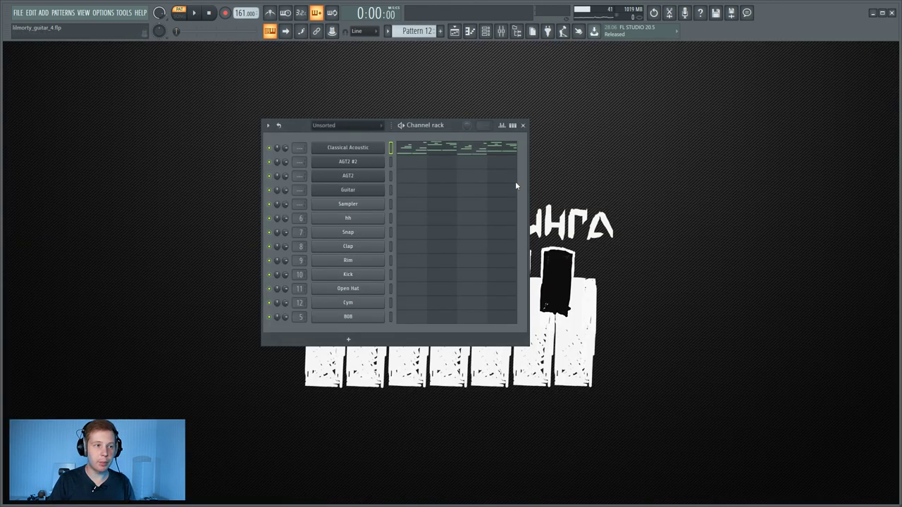
{"action": "left_click_drag", "start_coordinate": [457, 123], "coordinate": [485, 145]}
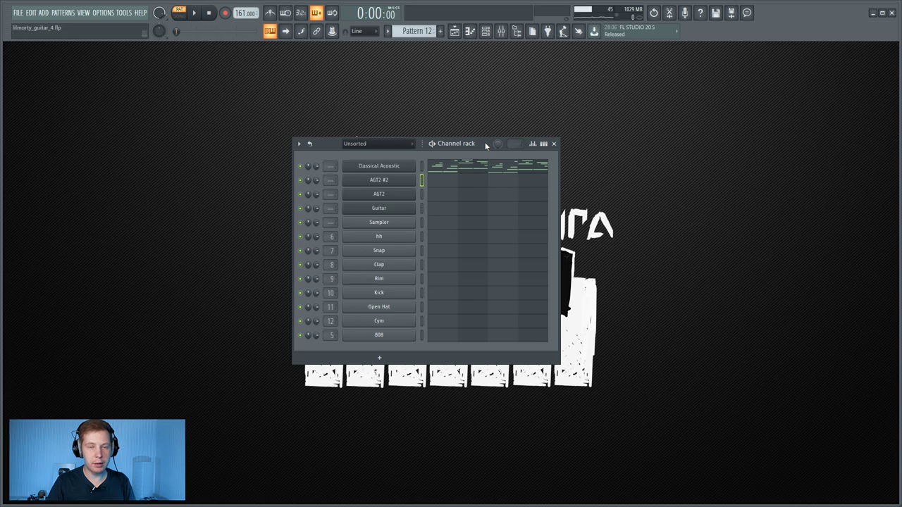